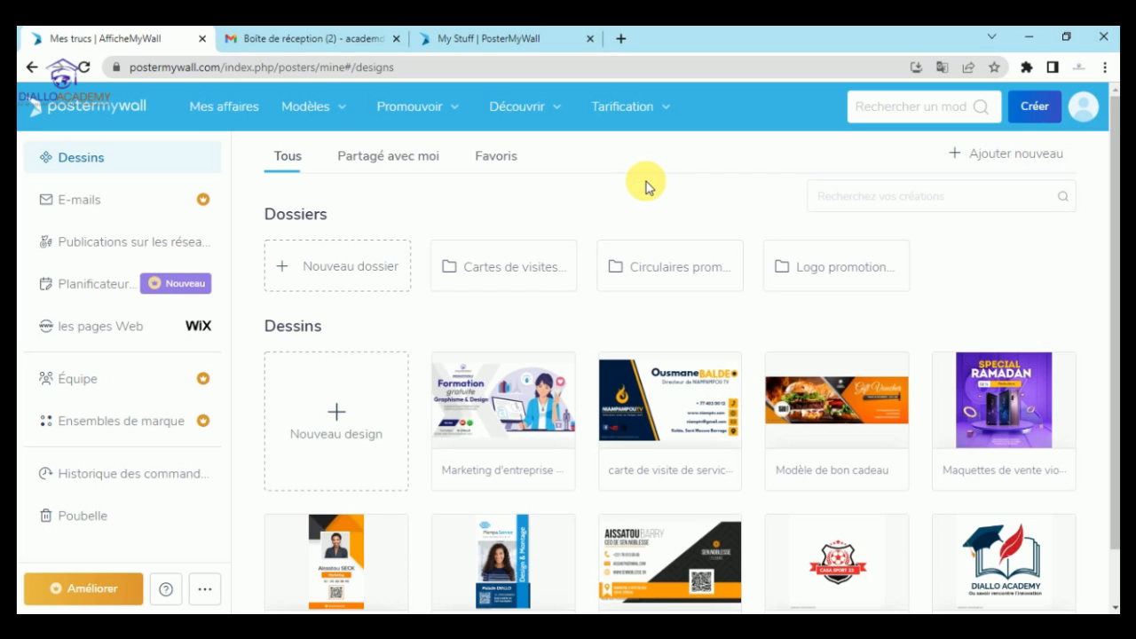
Browse the design templates from the create options and limit the gallery to images only ("Images uniquement")
click(1040, 111)
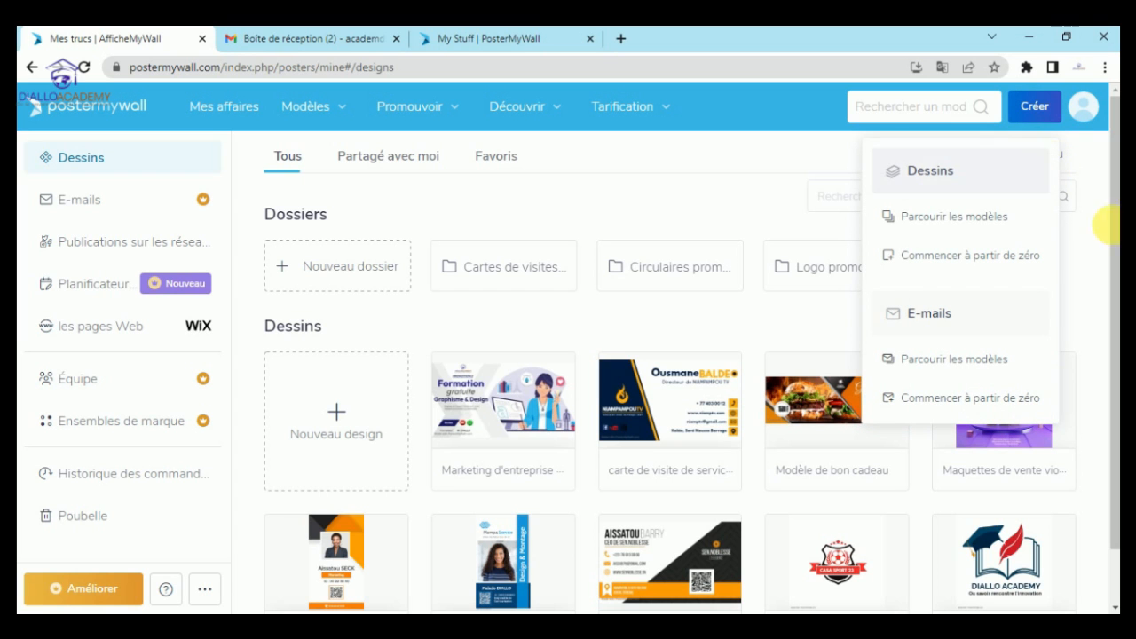
click(955, 216)
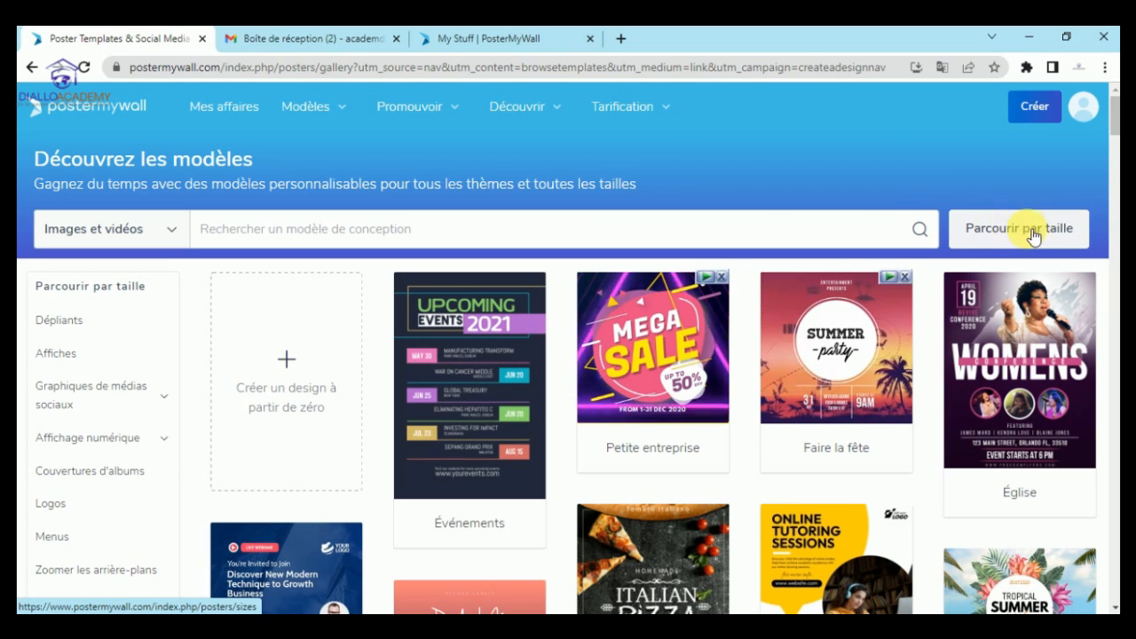
click(104, 240)
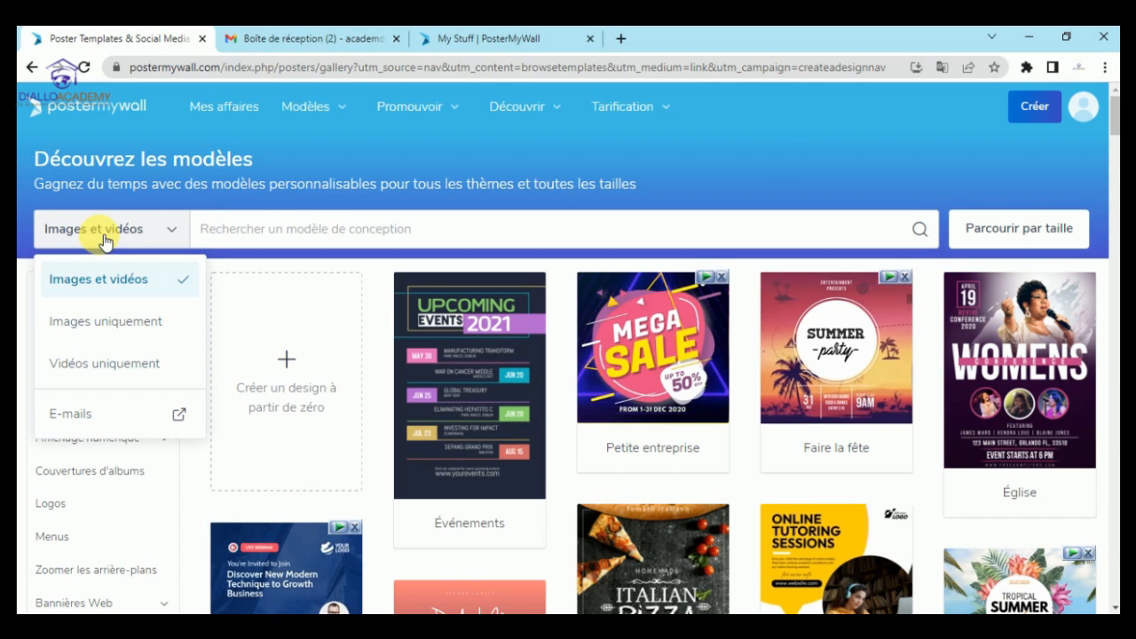
click(146, 322)
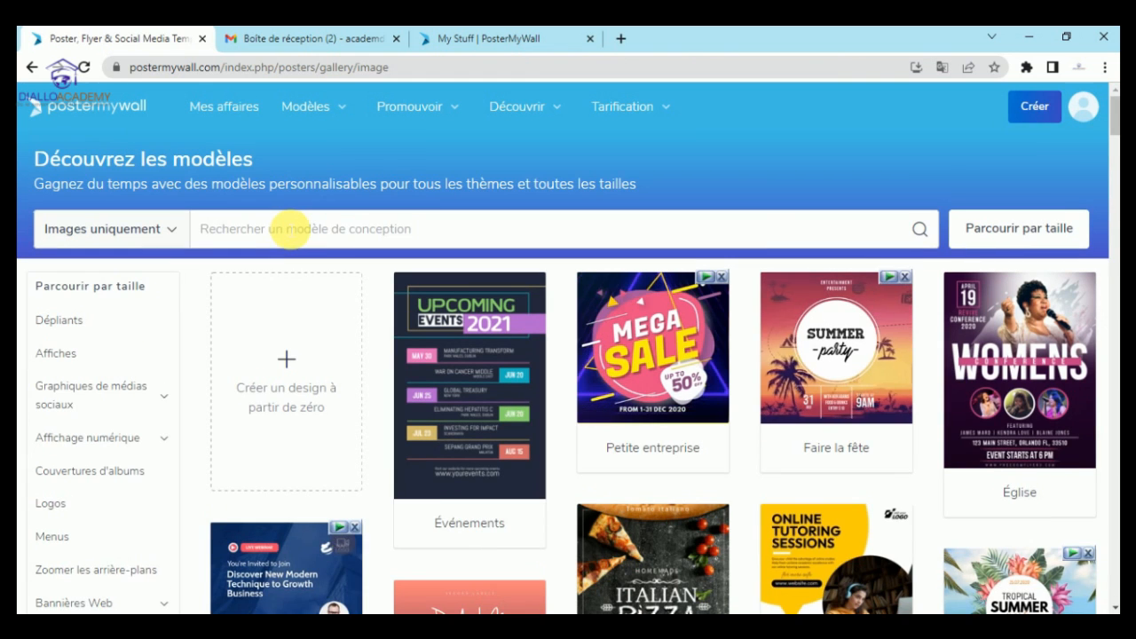
click(288, 229)
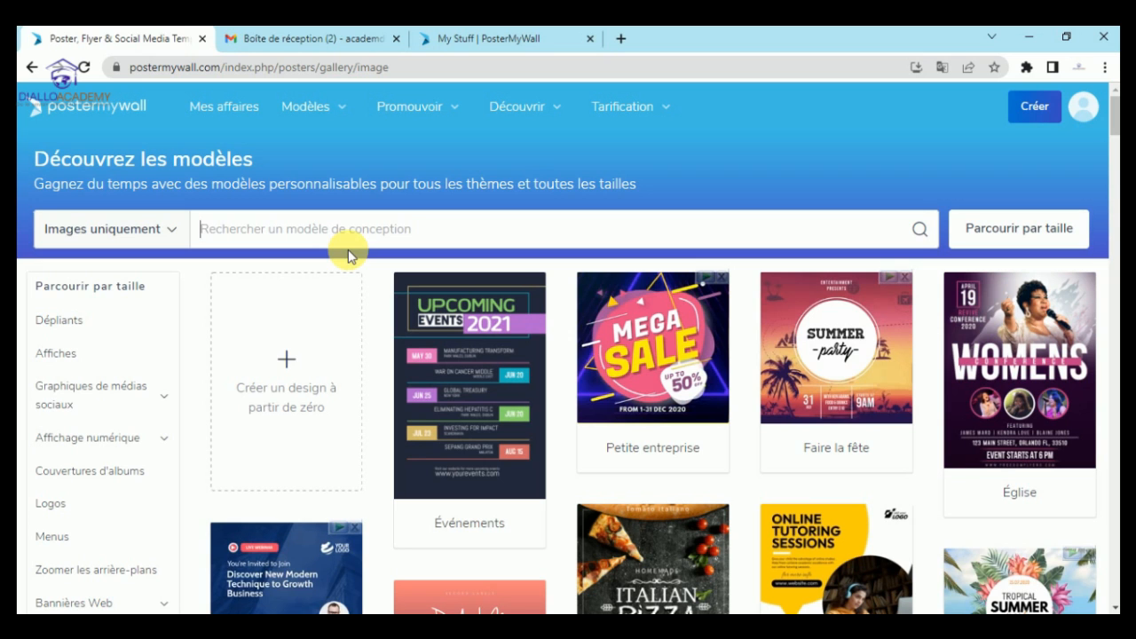
Search the web for "deep traduction" in a new browser tab and open the DeepL translator
click(624, 36)
text(dee)
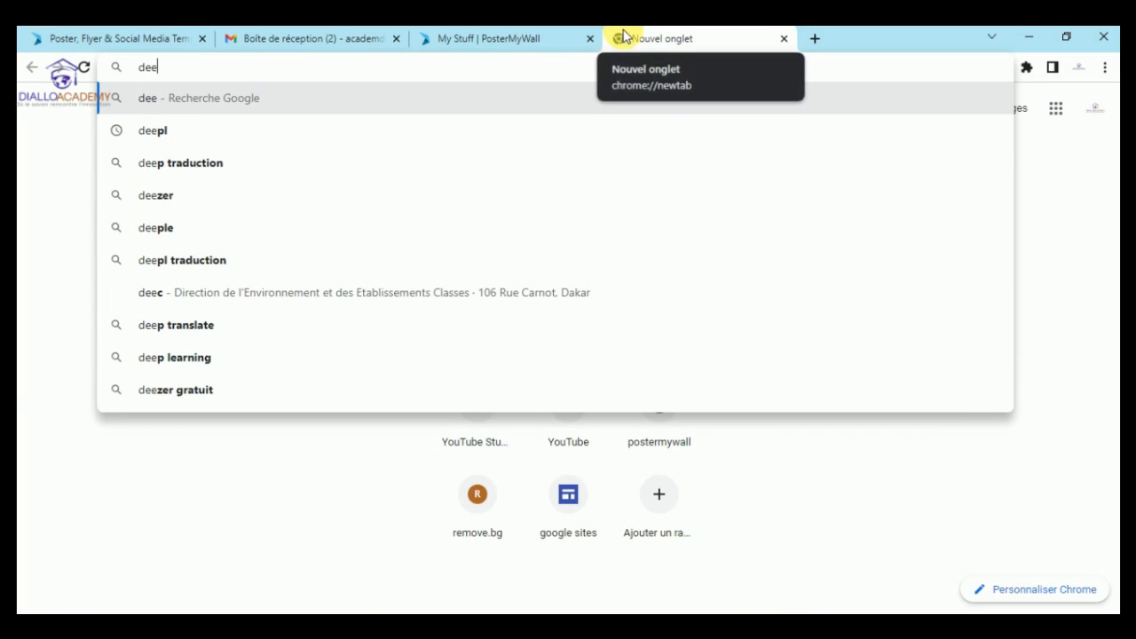
key(Down)
key(Down)
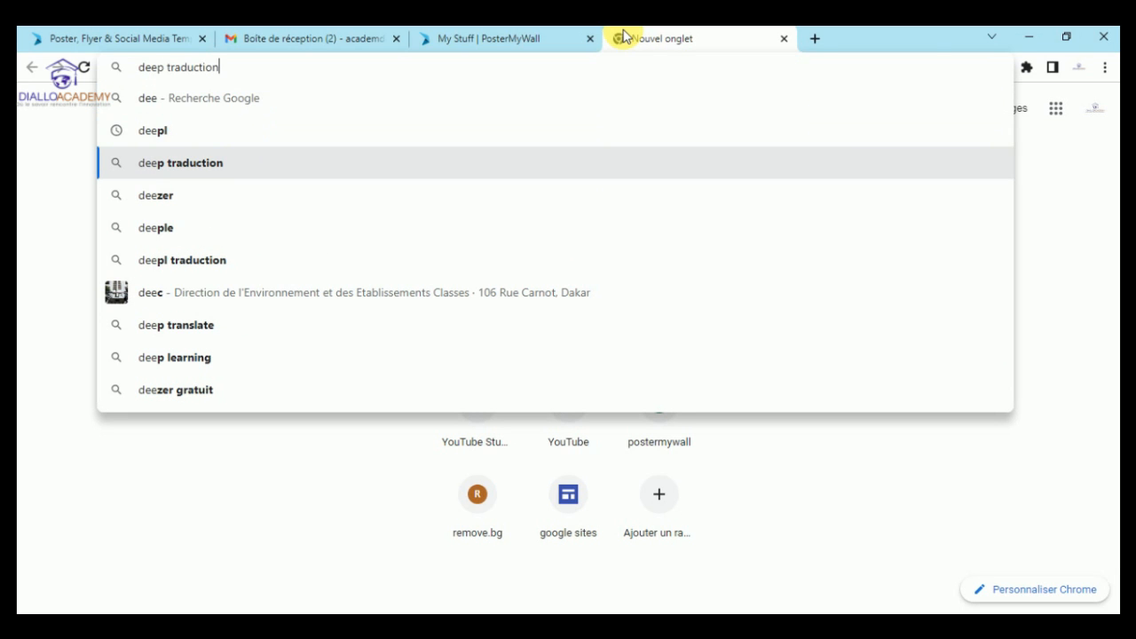
key(Return)
scroll(254, 465, down, 2)
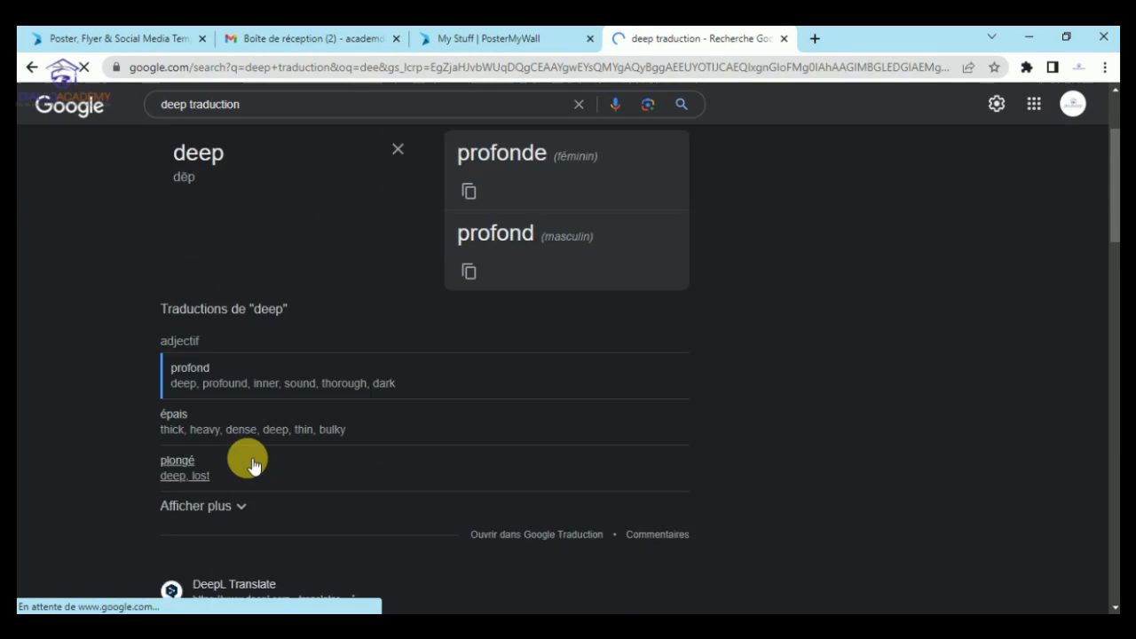
scroll(266, 390, up, 2)
scroll(249, 417, down, 5)
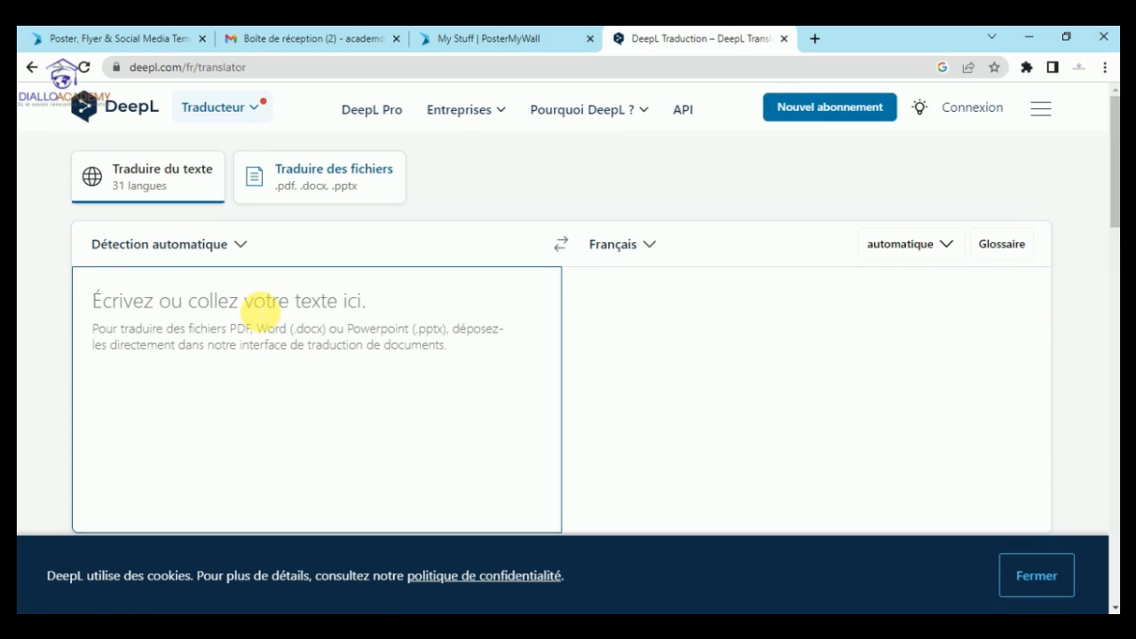
Enter "ecole" as the text to translate and set the source language to French
text(e)
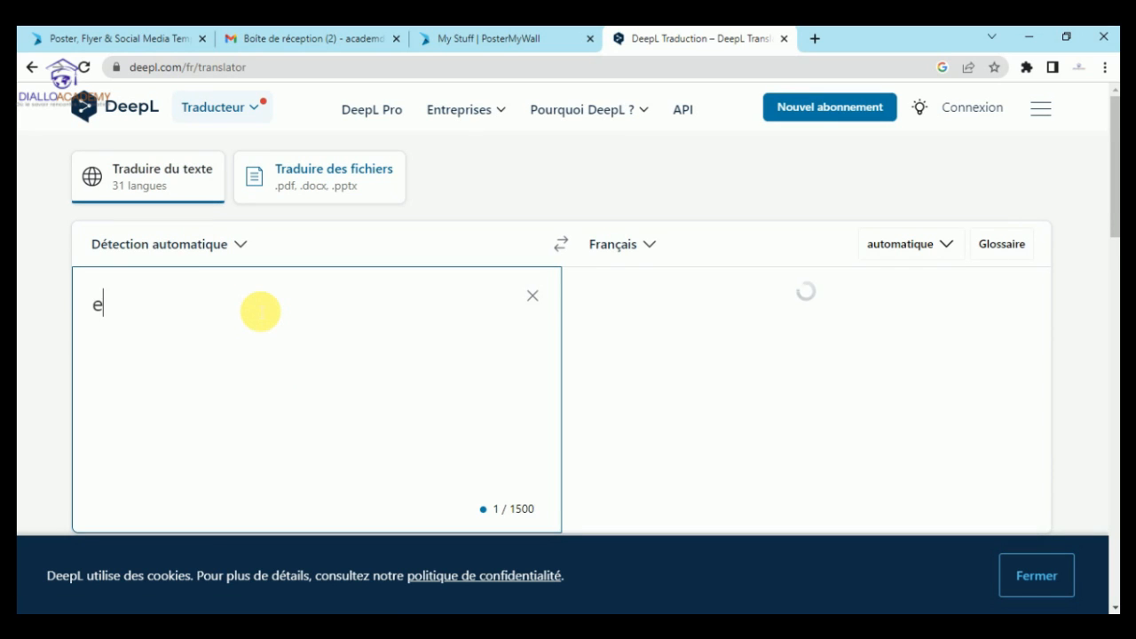
text(cole)
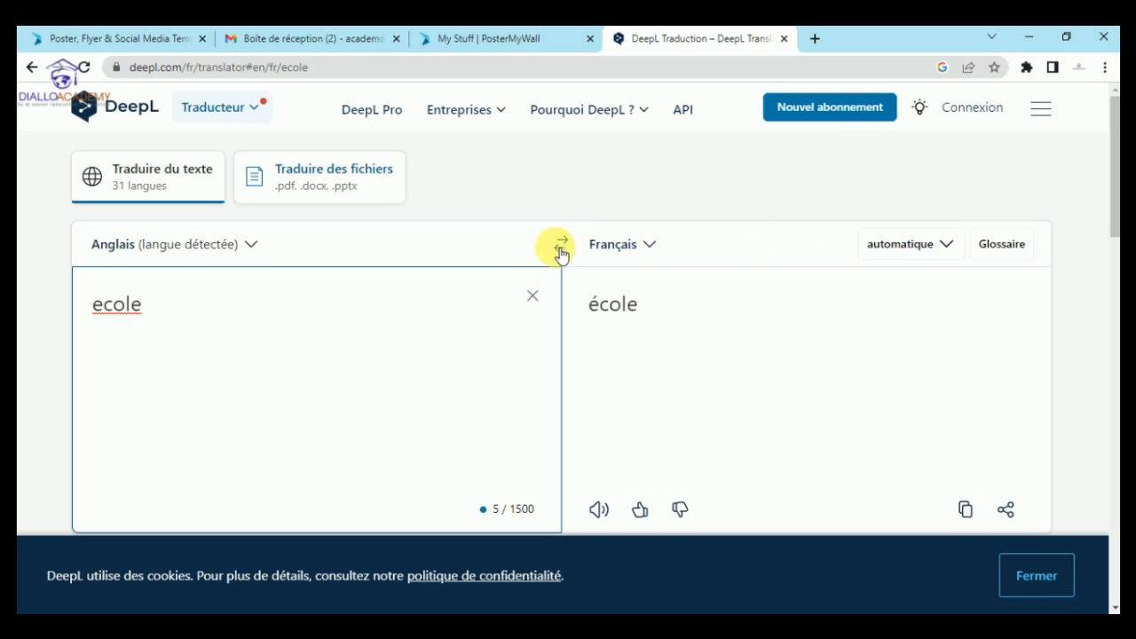
click(244, 249)
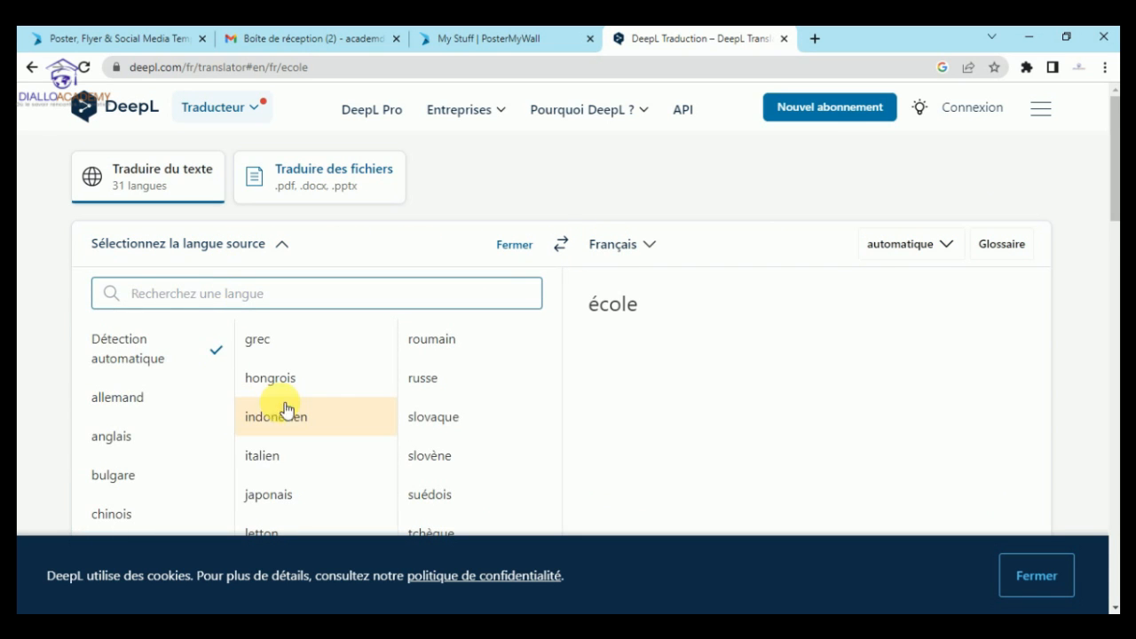
scroll(319, 484, down, 1)
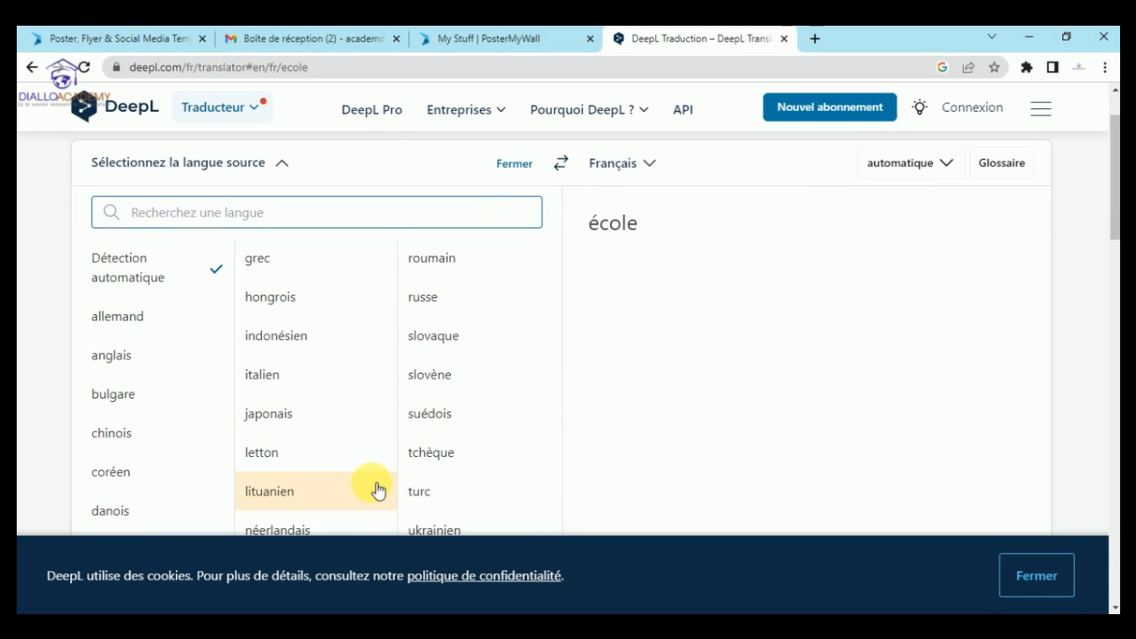
scroll(238, 485, down, 2)
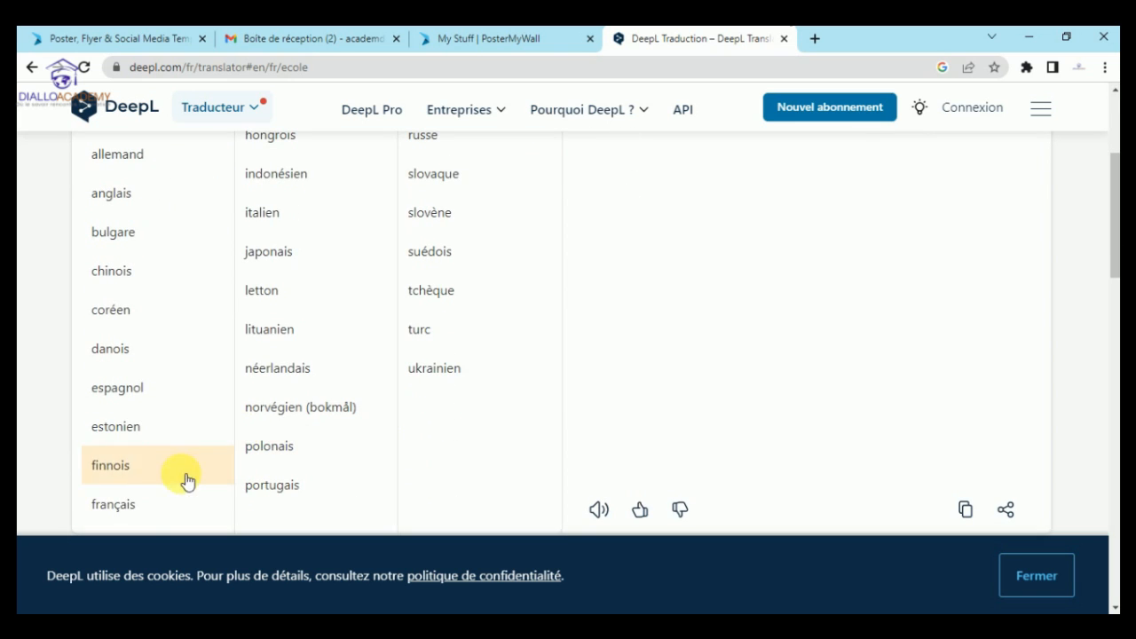
click(119, 502)
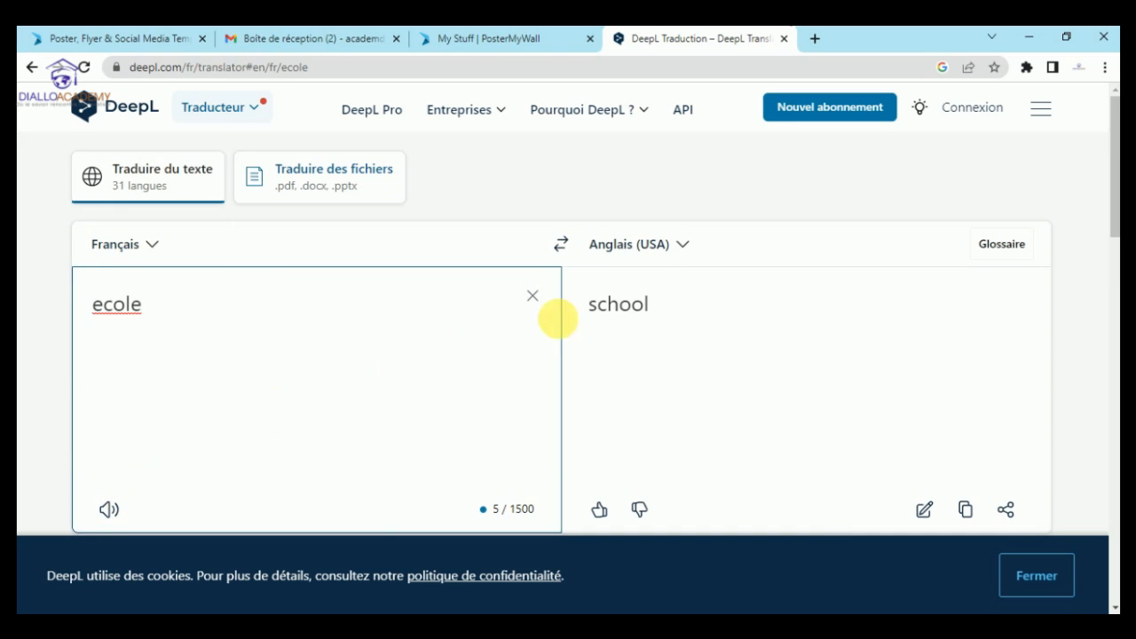
Copy the English translation "school" and search the PosterMyWall template gallery for it
double_click(621, 311)
click(162, 328)
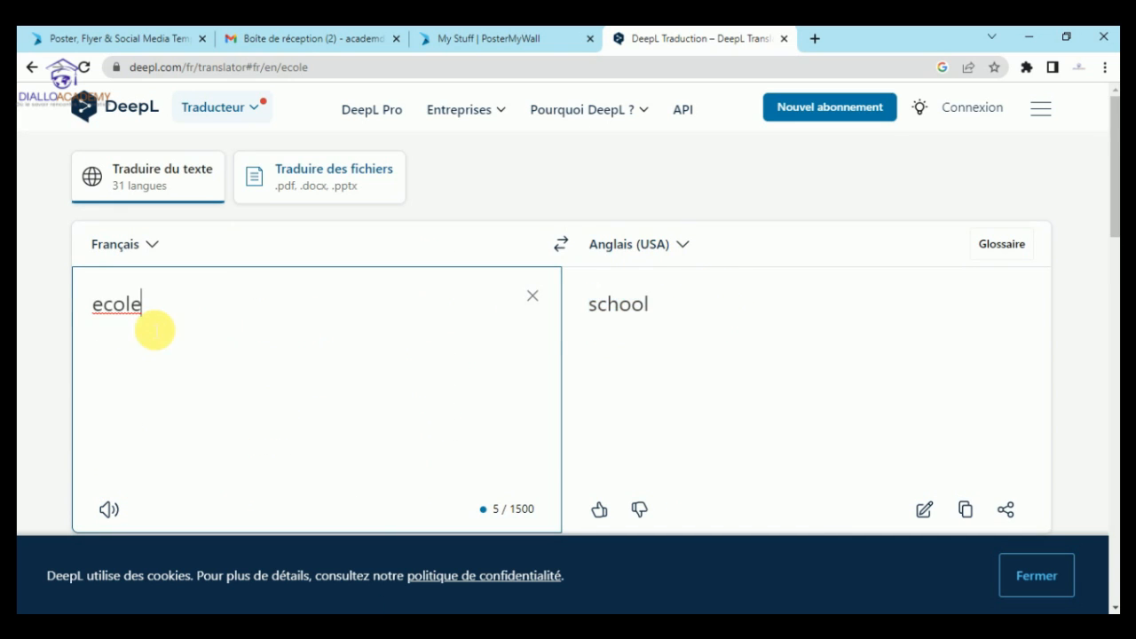
click(966, 510)
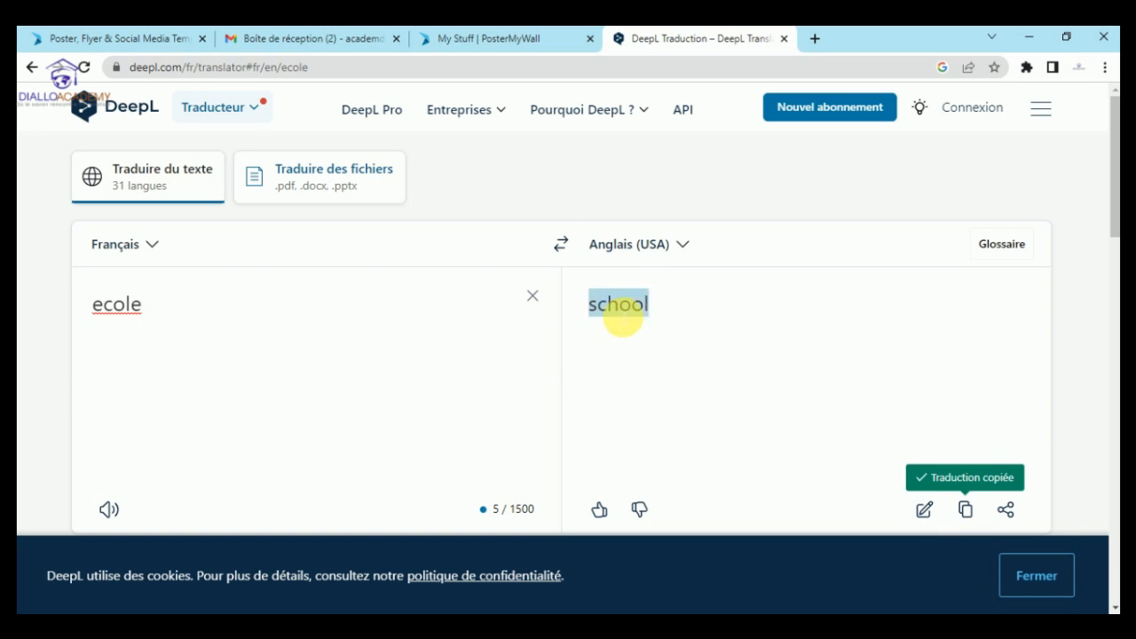
click(477, 38)
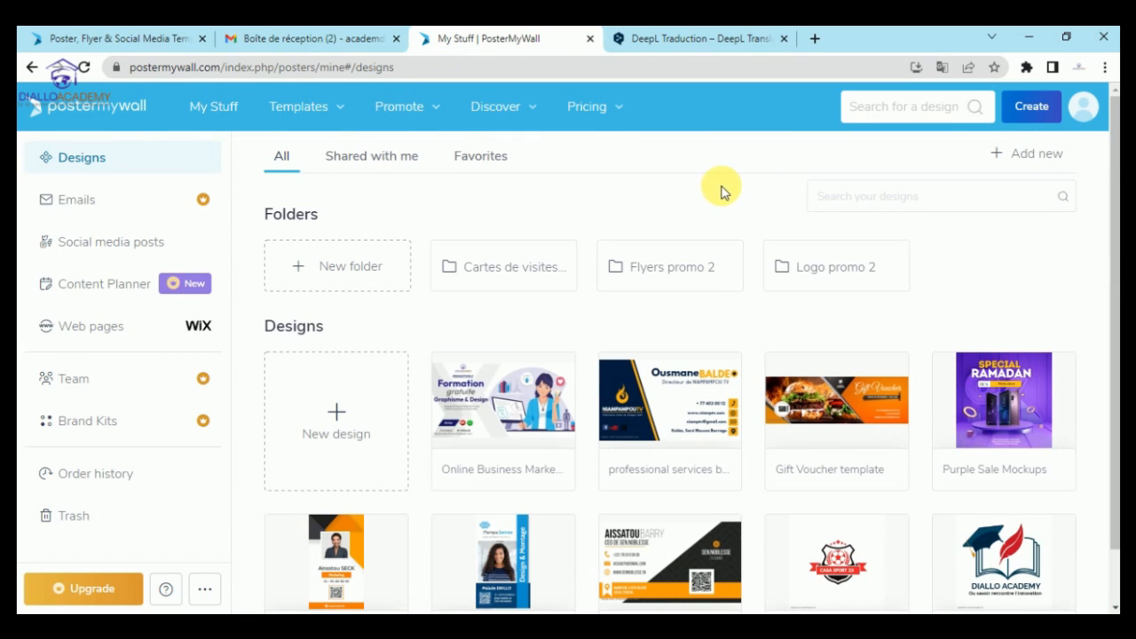
click(120, 38)
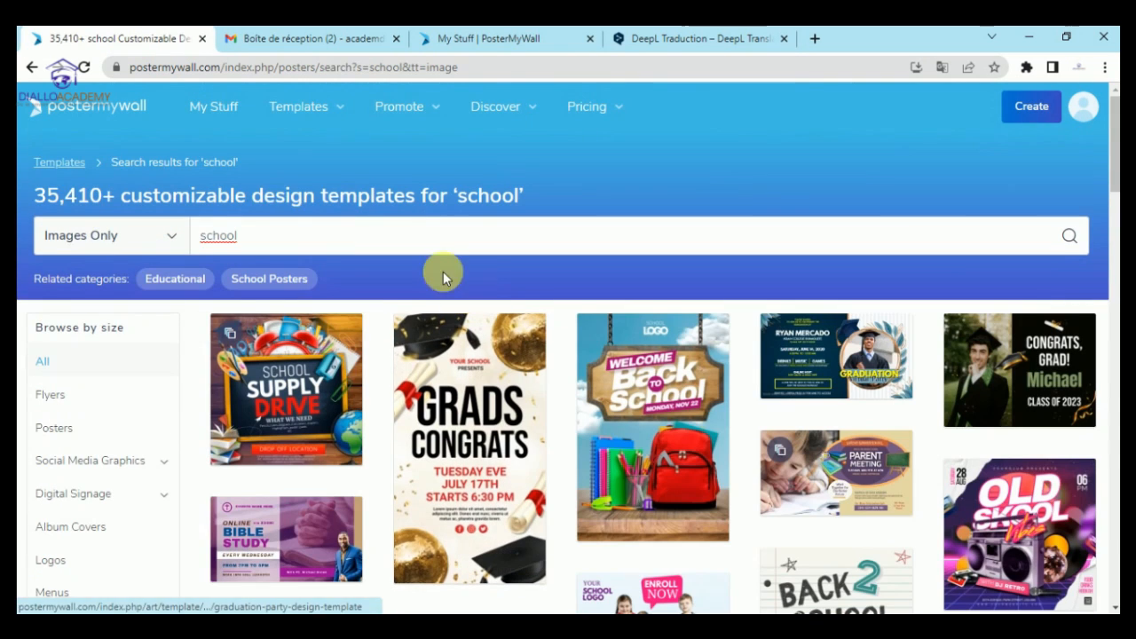
Refine the template search to "logo school" by adding "logo" before the existing term
click(194, 234)
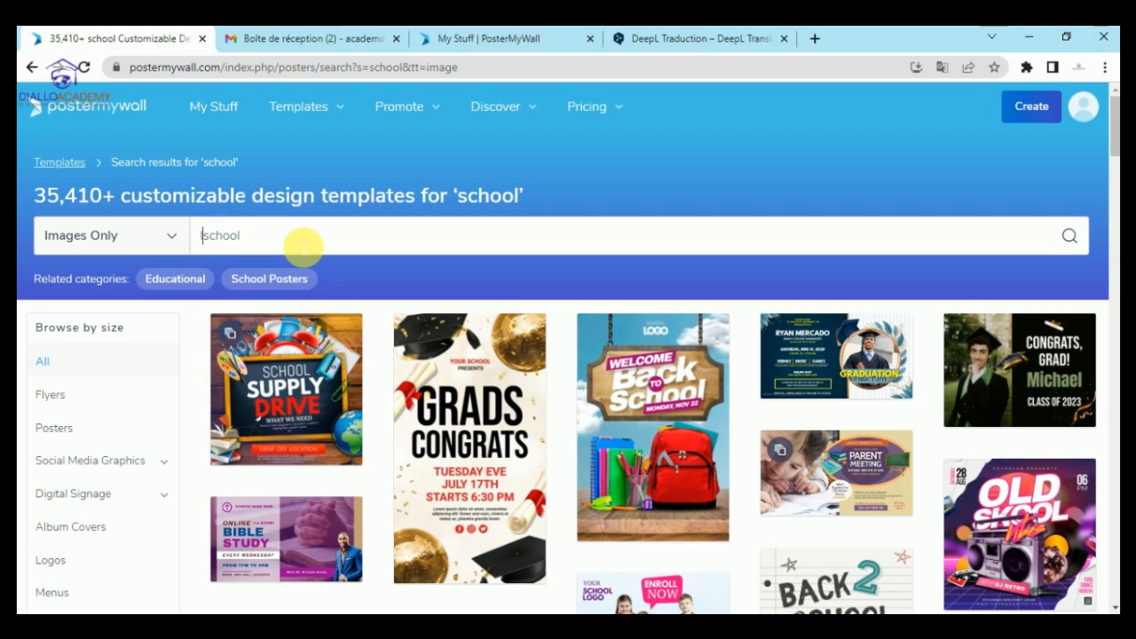
text(logo)
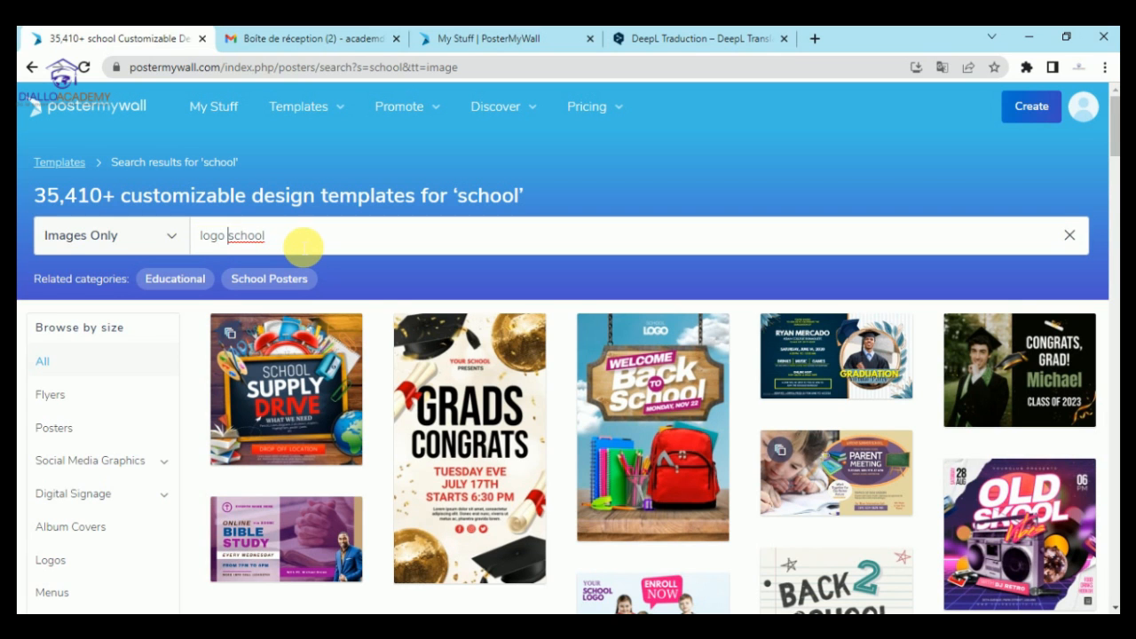
key(Return)
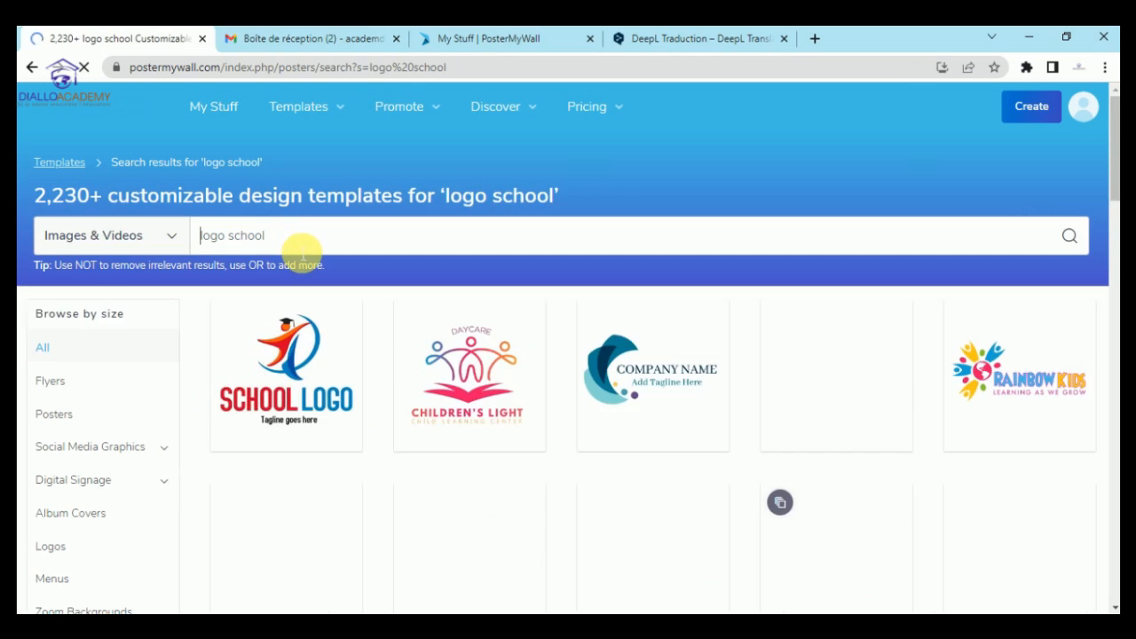
Look through the "logo school" template results for a suitable school logo design
scroll(368, 355, down, 2)
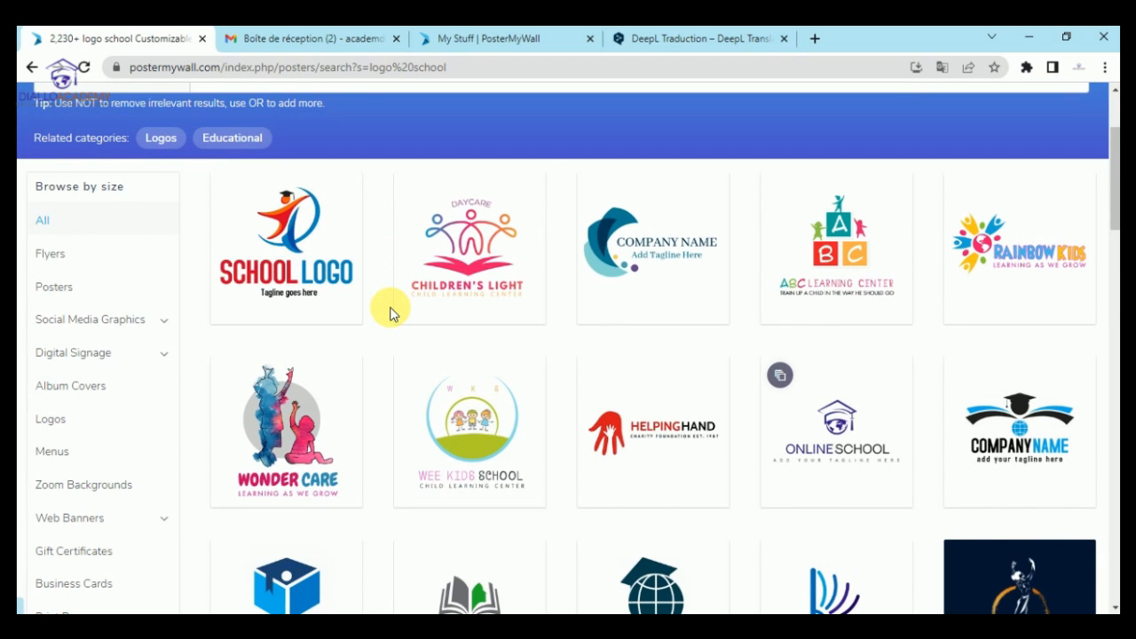
scroll(388, 330, down, 3)
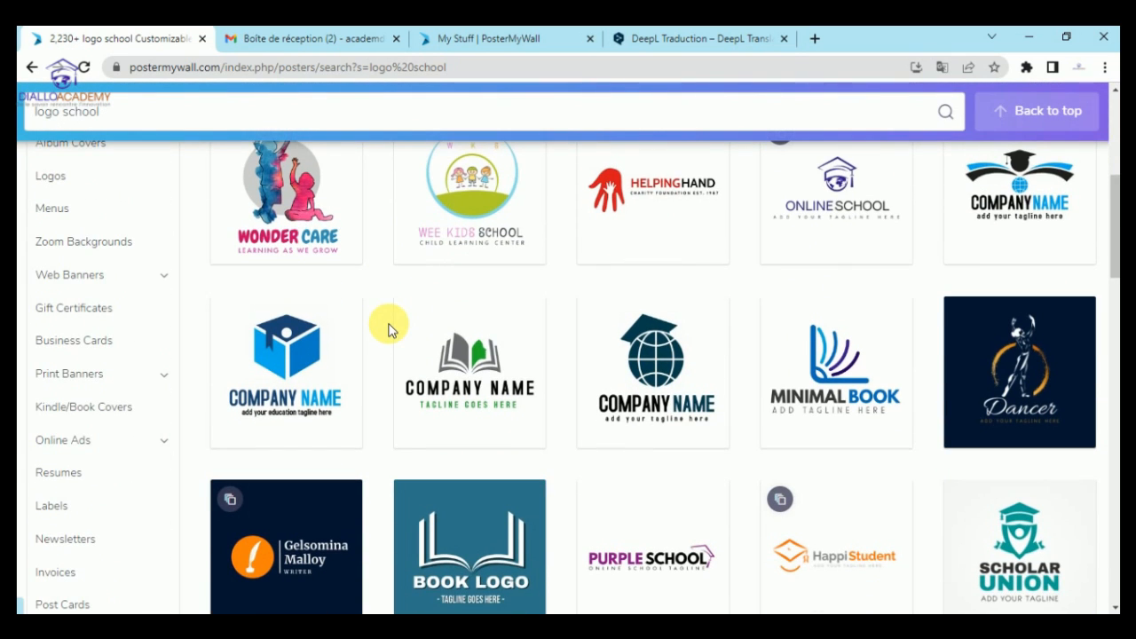
scroll(388, 329, down, 2)
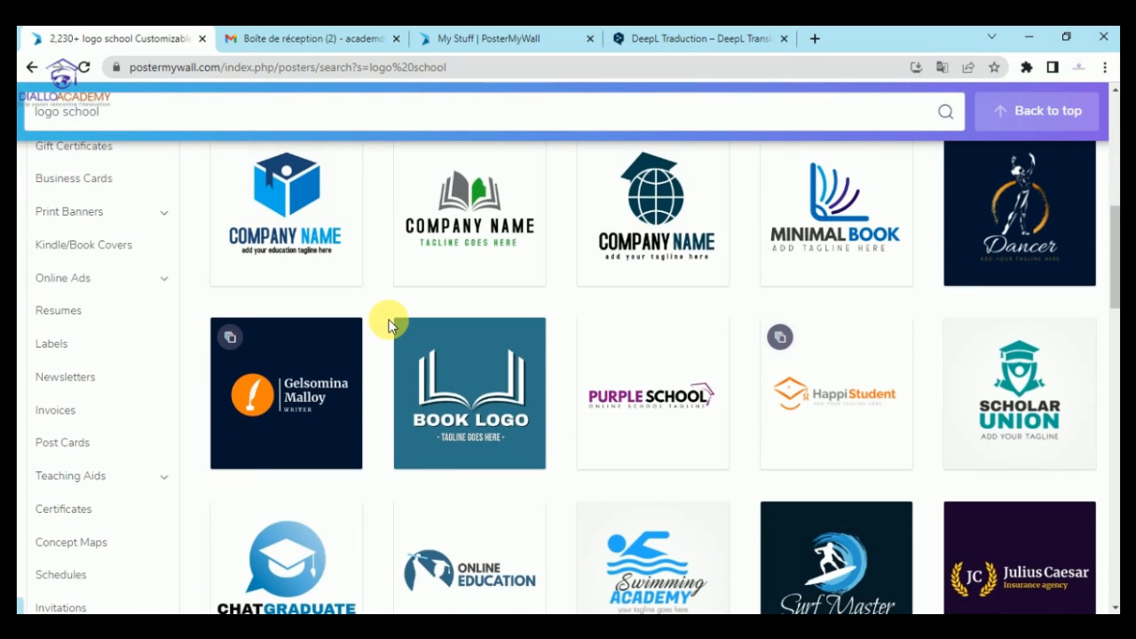
scroll(388, 325, down, 1)
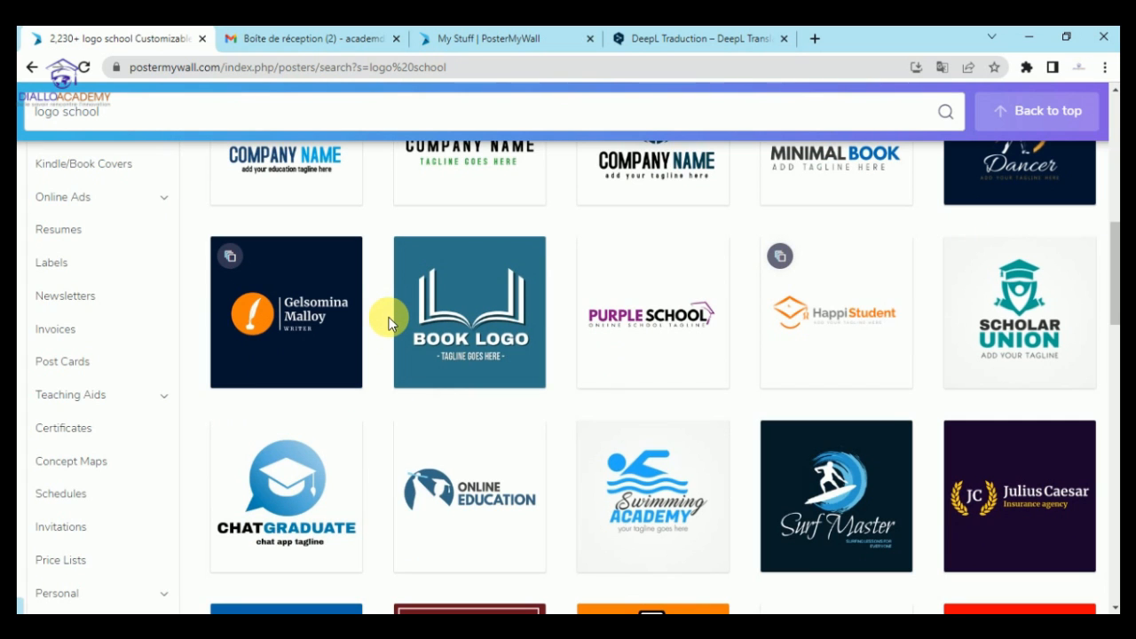
scroll(388, 325, down, 2)
scroll(388, 325, down, 2)
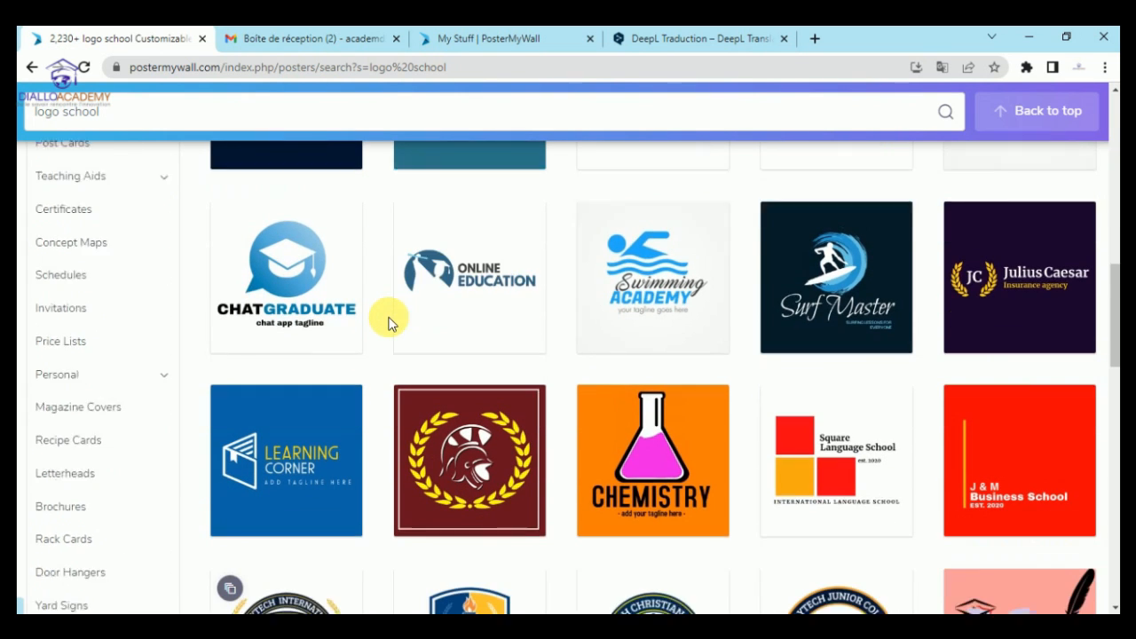
scroll(388, 322, down, 1)
scroll(388, 319, down, 2)
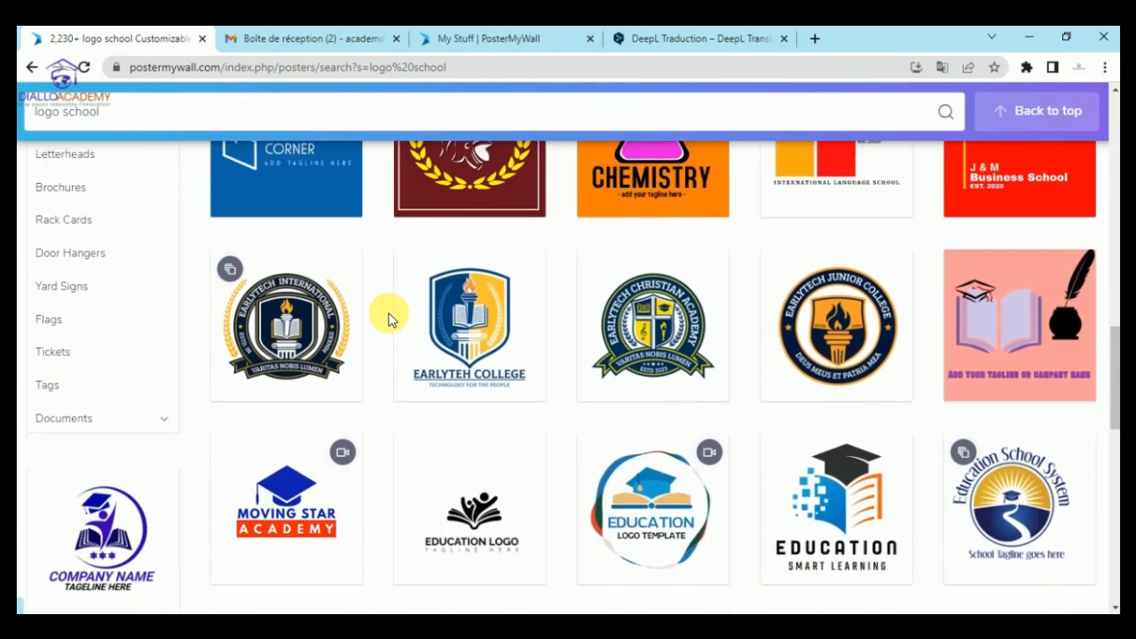
scroll(388, 315, down, 1)
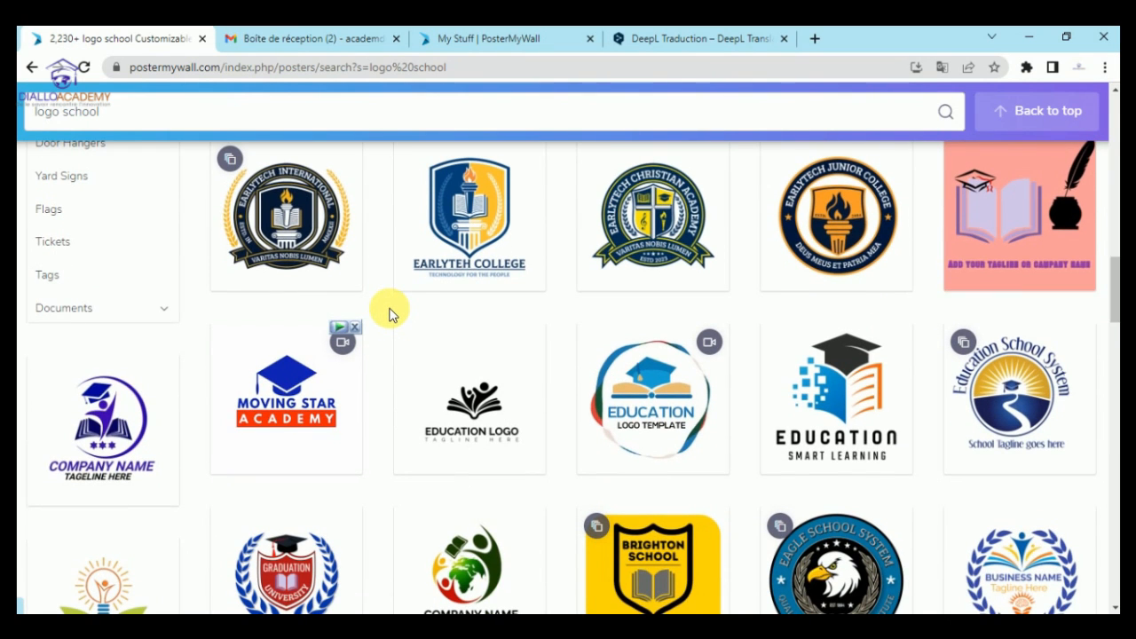
scroll(388, 314, down, 2)
scroll(388, 314, down, 4)
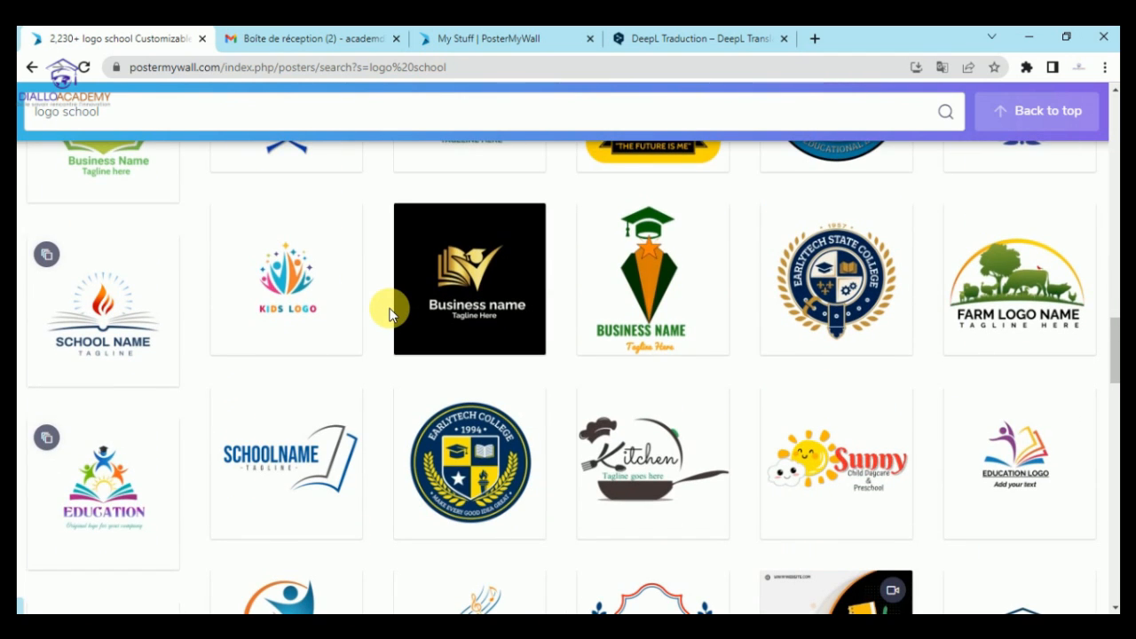
scroll(388, 314, down, 2)
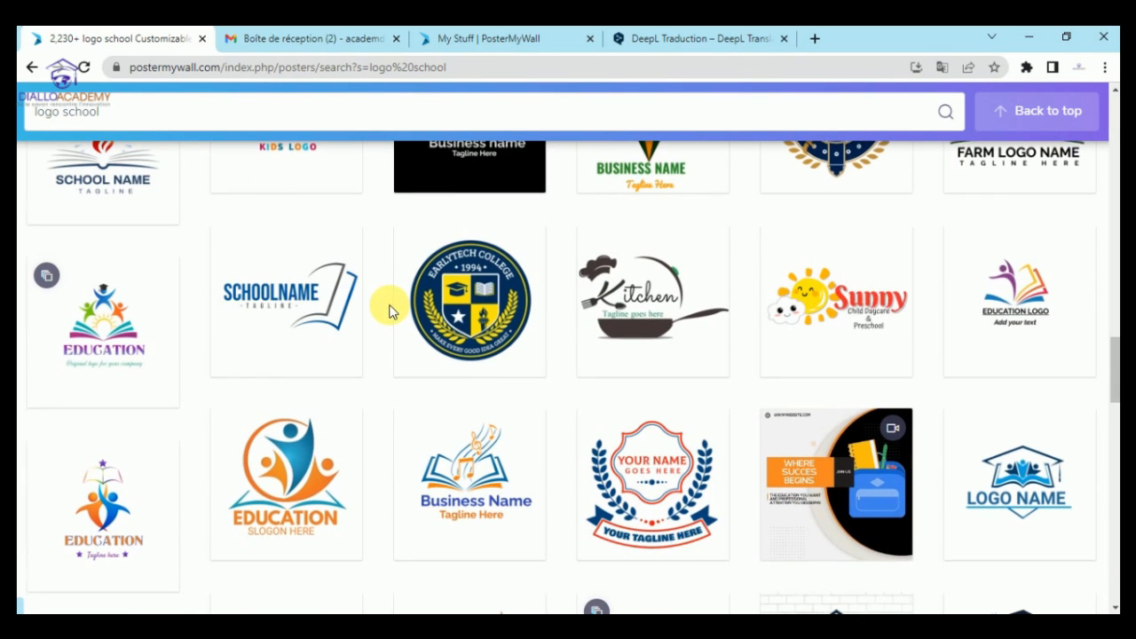
scroll(388, 306, down, 2)
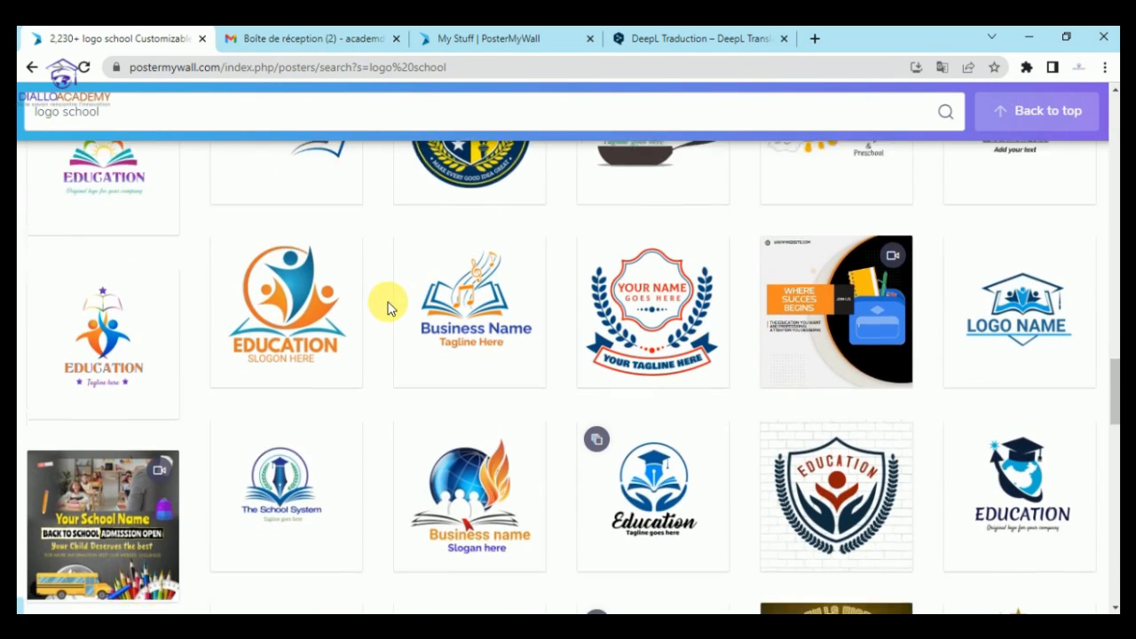
scroll(387, 300, down, 2)
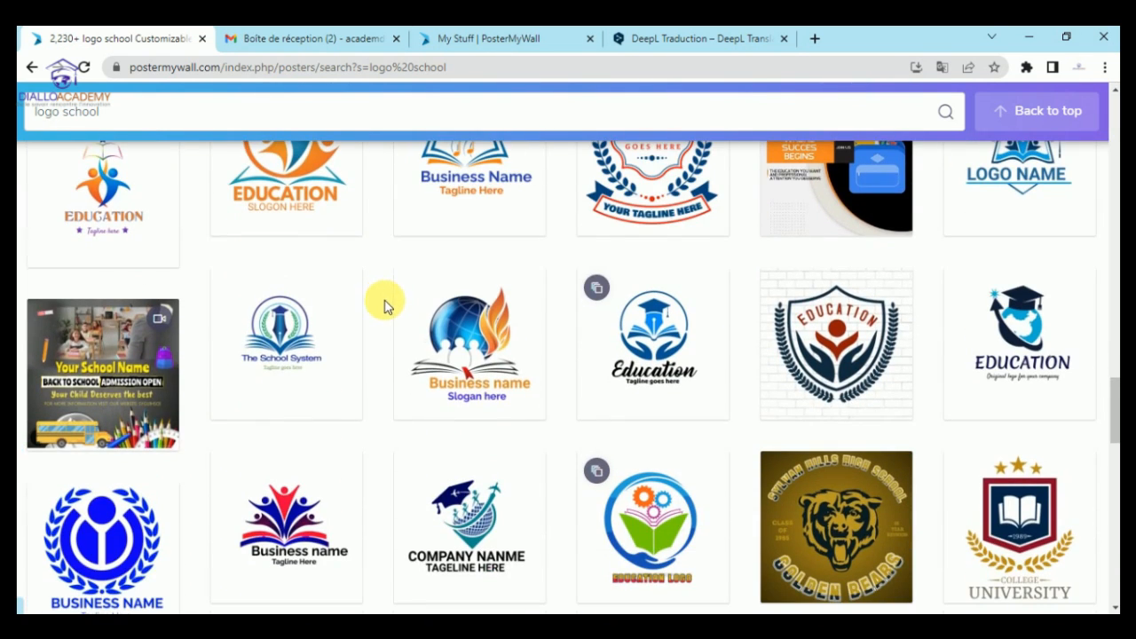
mouse_move(399, 308)
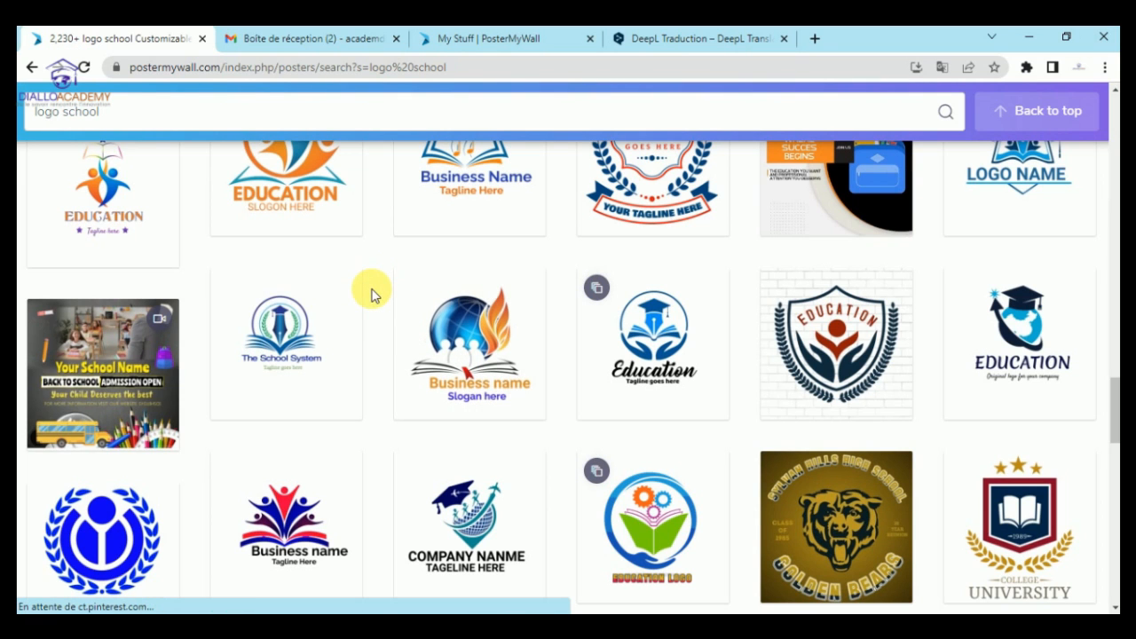
scroll(373, 296, down, 2)
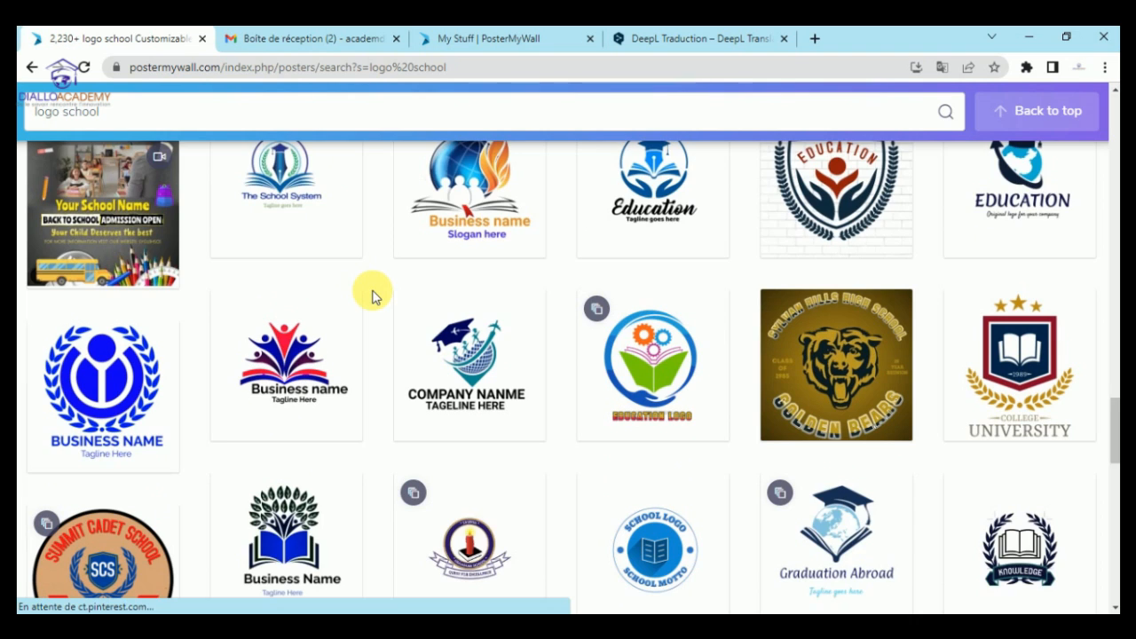
Browse further through the "logo school" templates and open the red and black Dance Passion logo for editing
scroll(373, 295, down, 2)
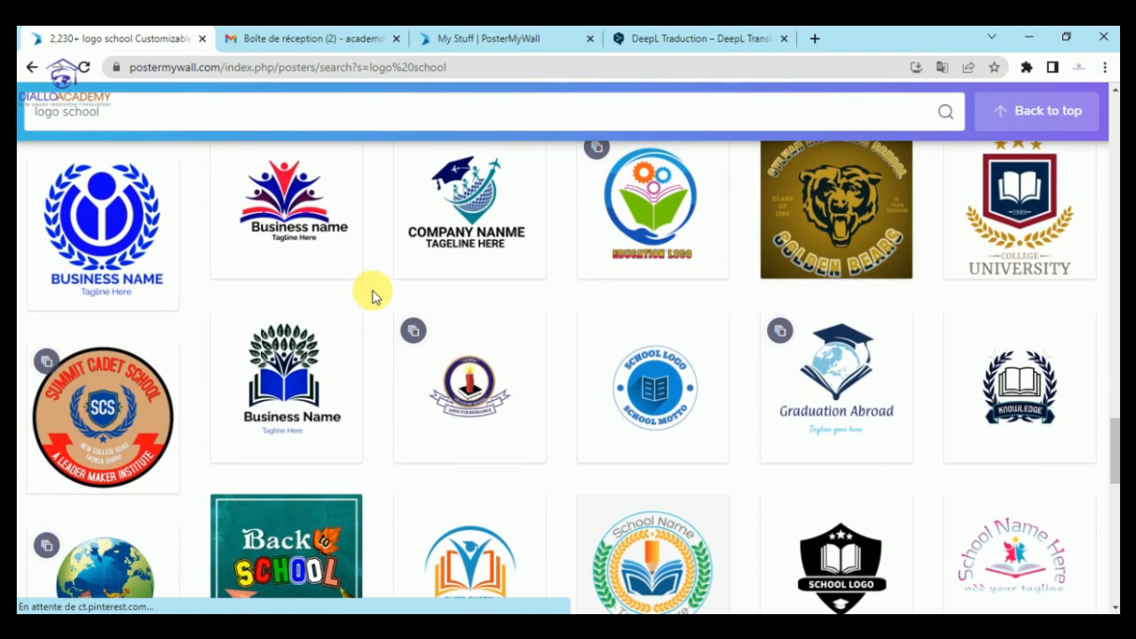
scroll(373, 296, down, 1)
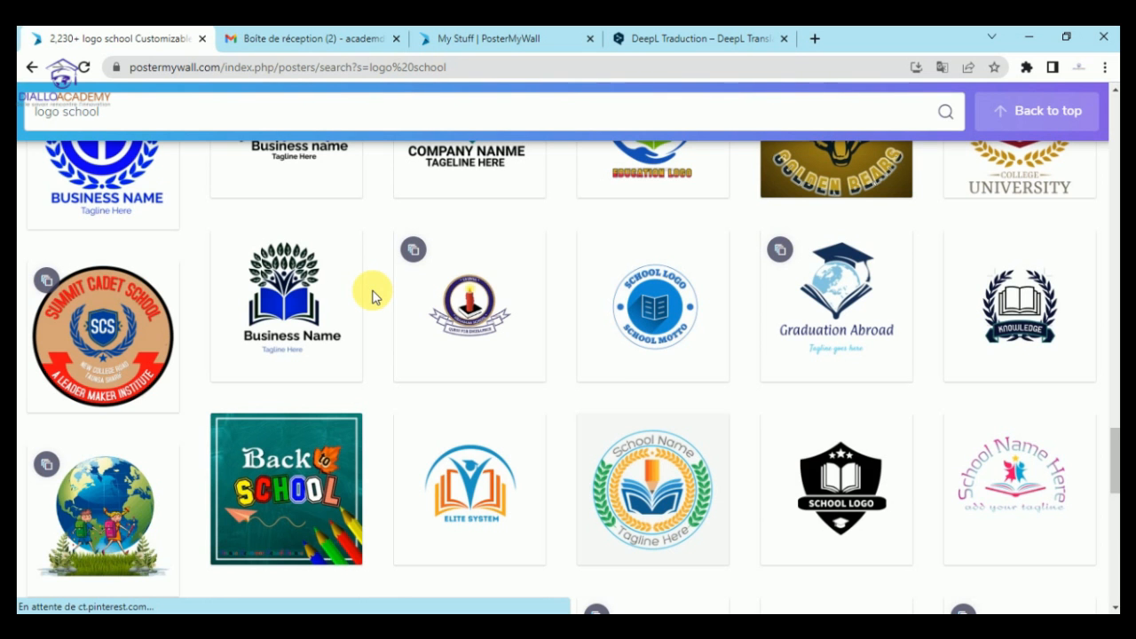
scroll(372, 295, down, 4)
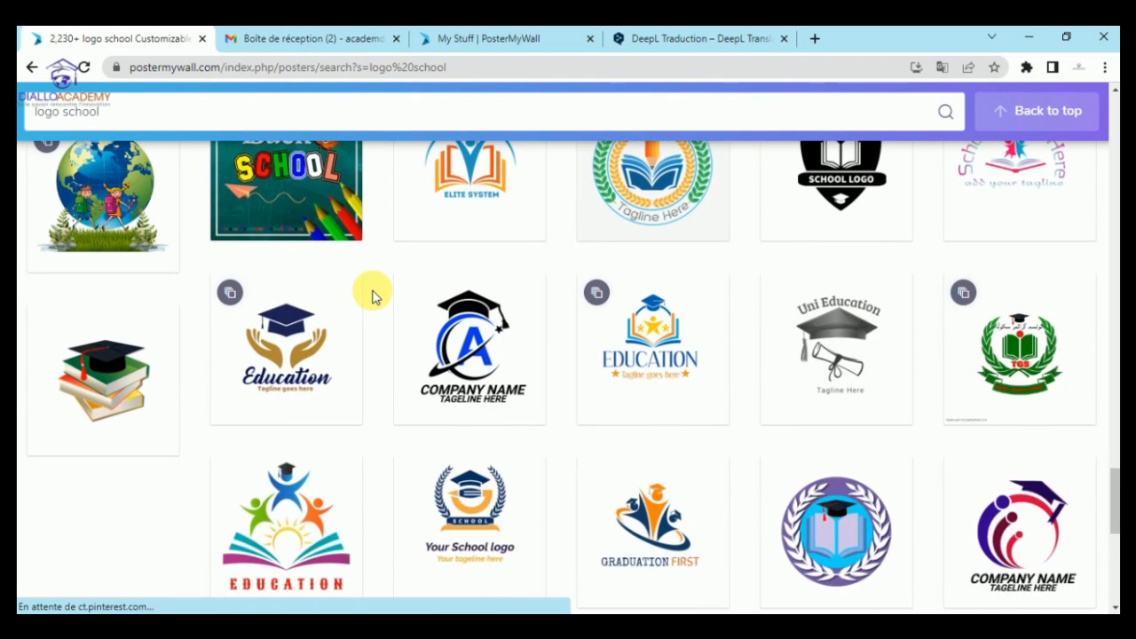
scroll(373, 296, down, 4)
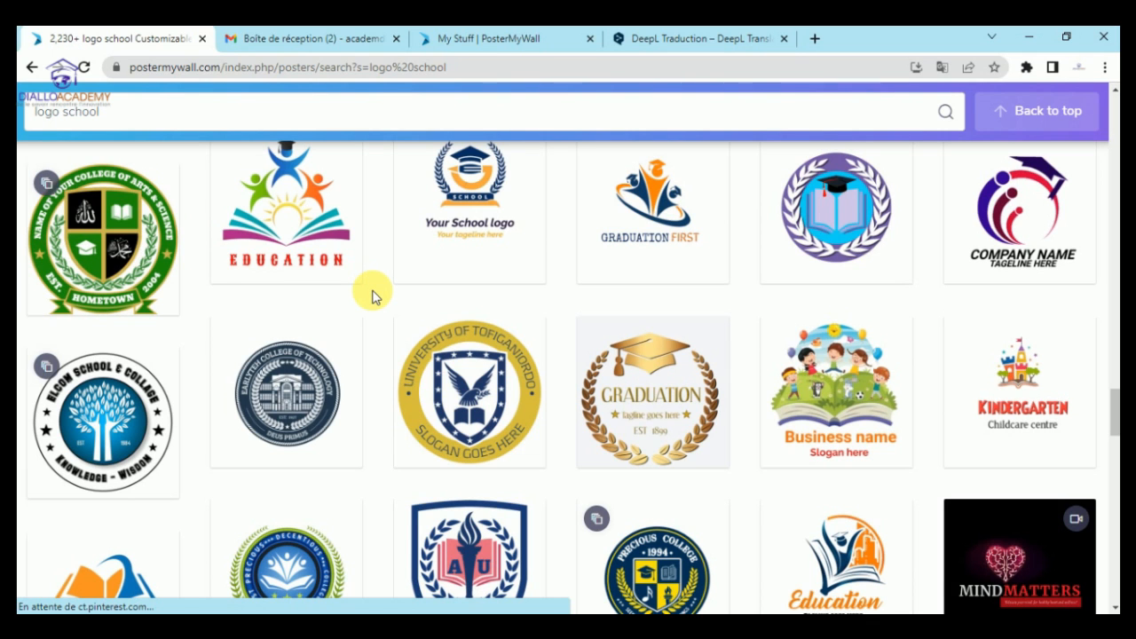
scroll(373, 296, down, 3)
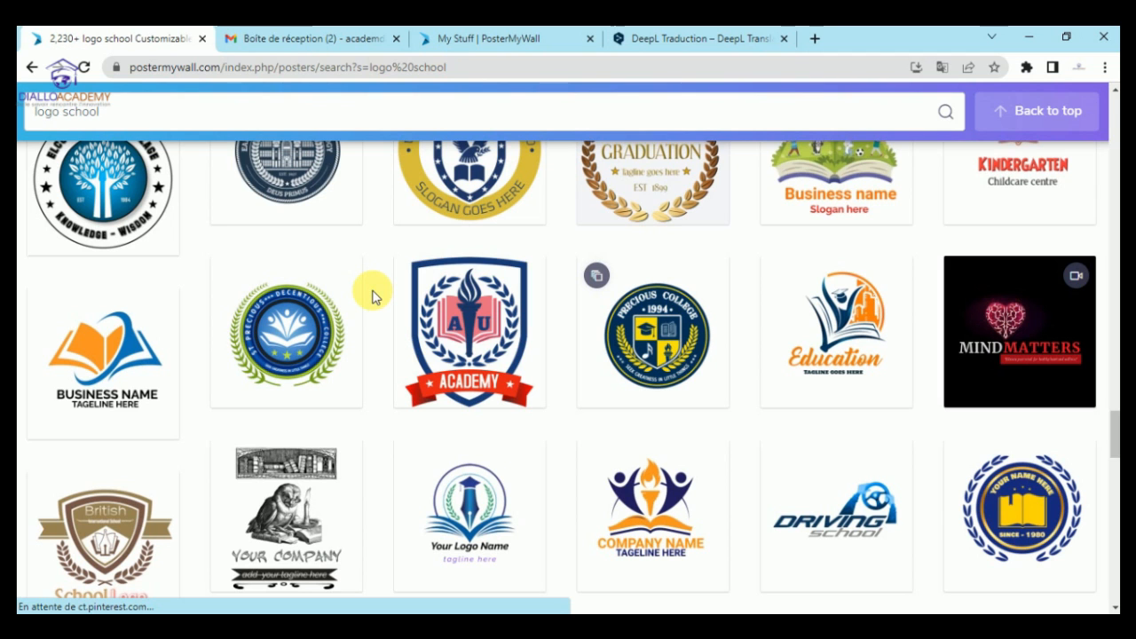
scroll(373, 296, down, 4)
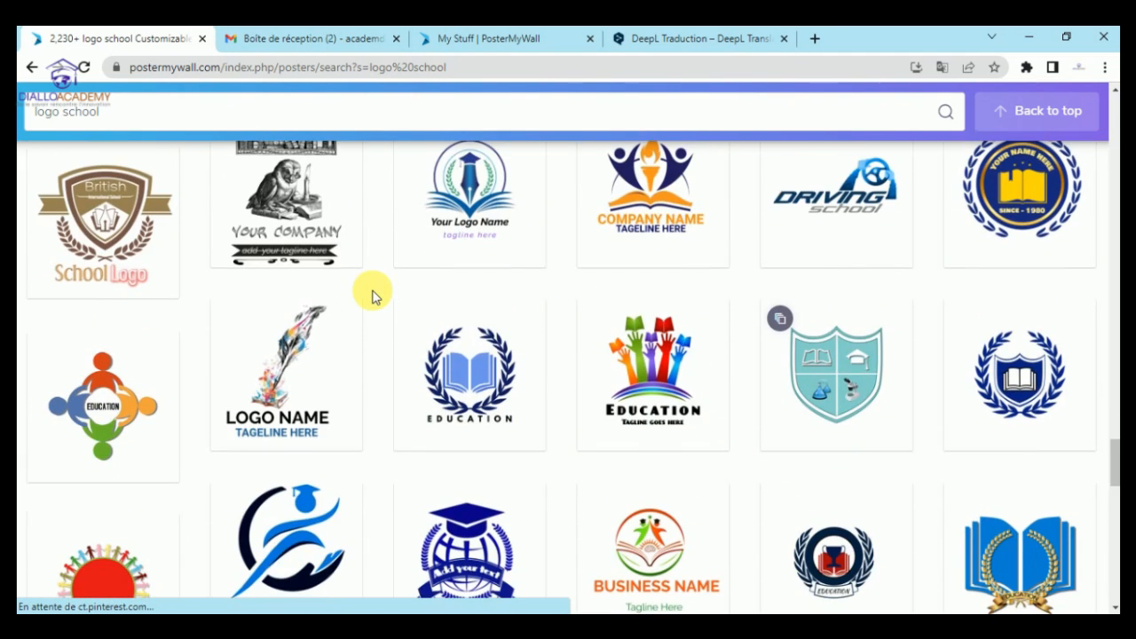
scroll(373, 296, down, 4)
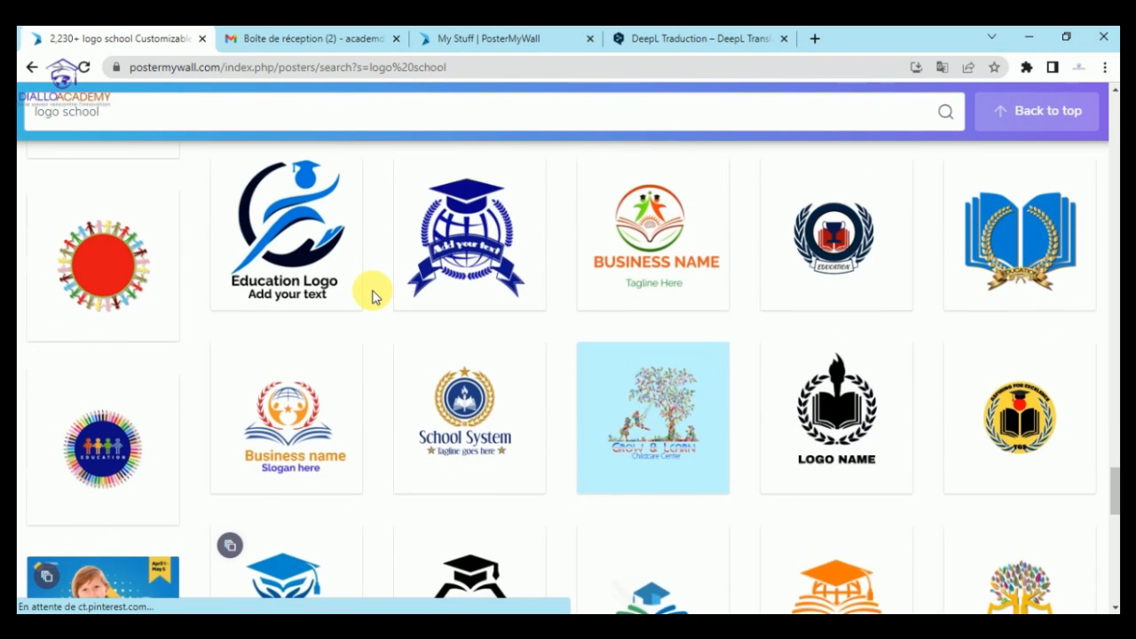
scroll(373, 295, down, 6)
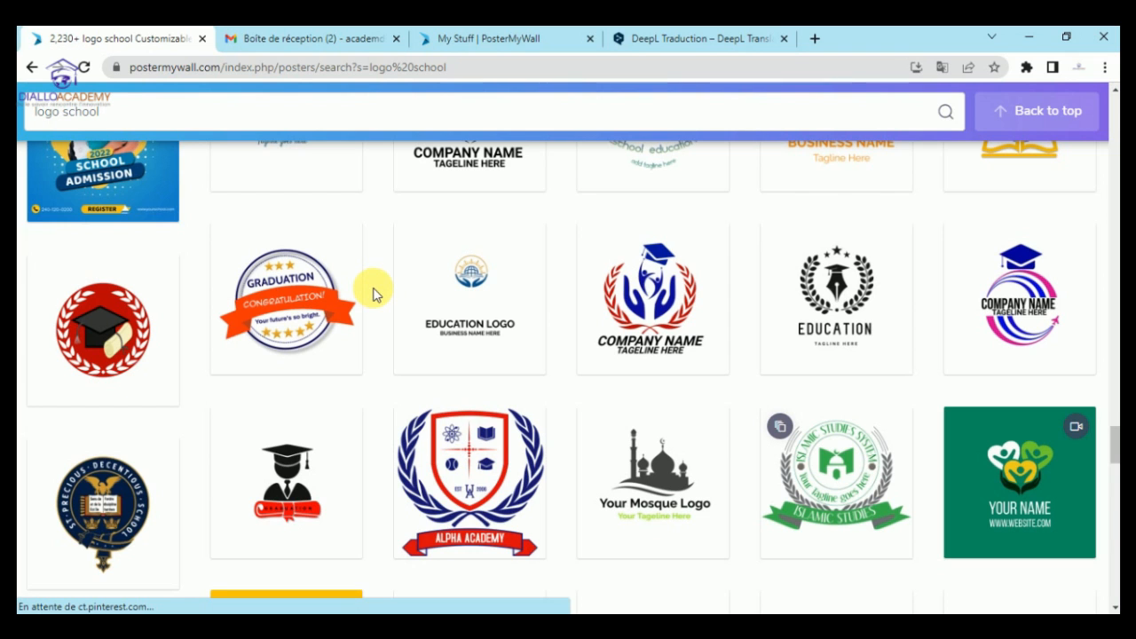
scroll(373, 286, down, 3)
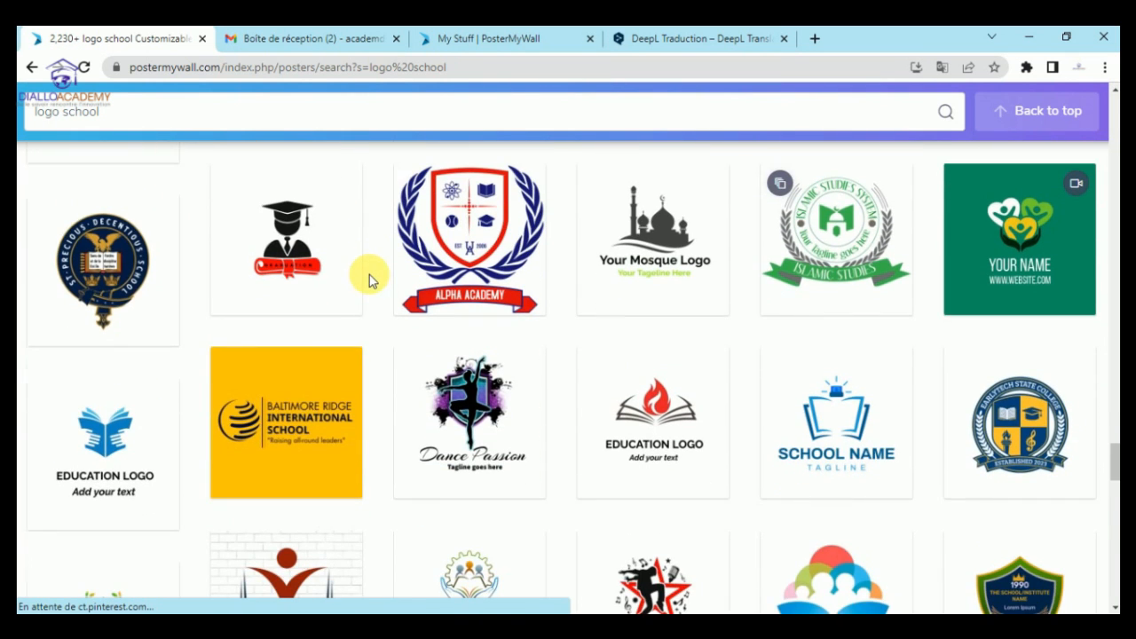
scroll(372, 289, down, 2)
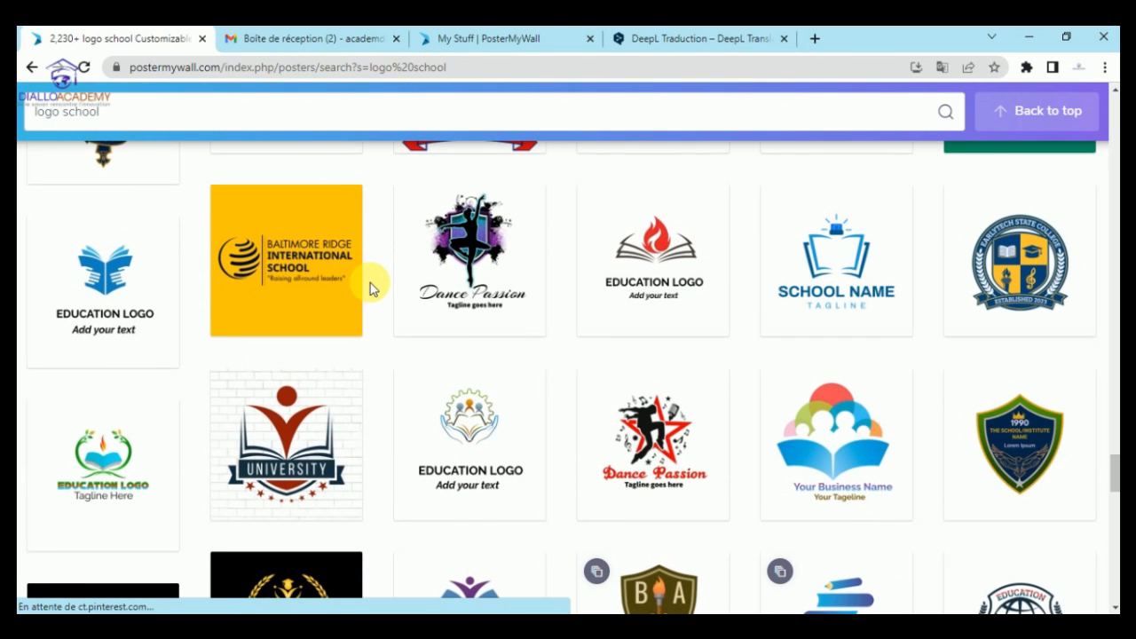
scroll(372, 289, down, 1)
scroll(371, 289, down, 1)
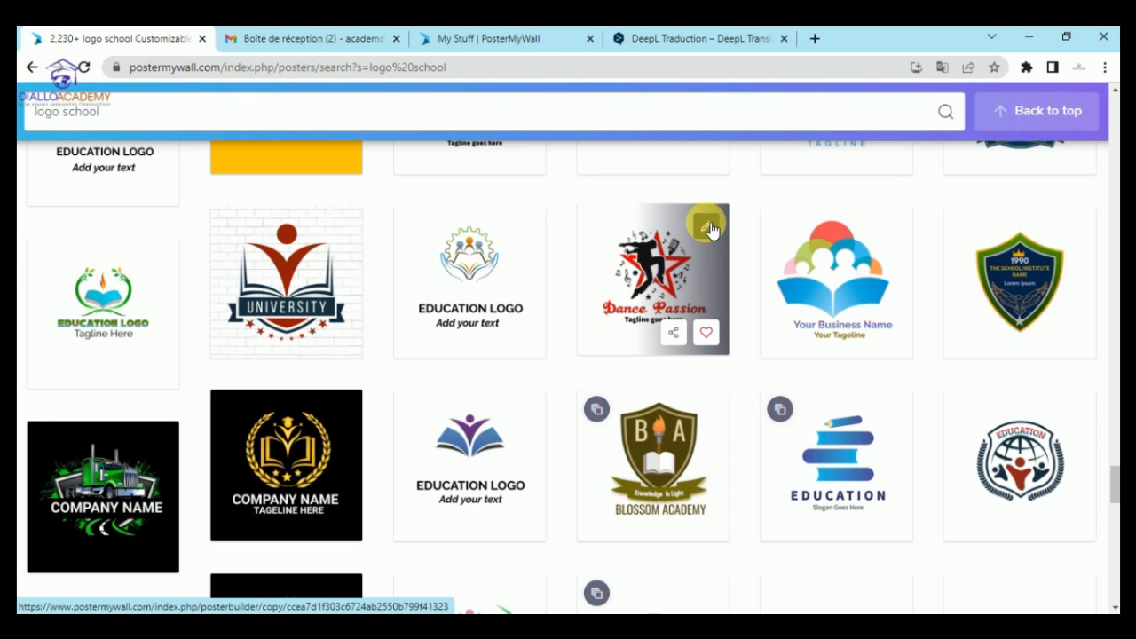
click(709, 227)
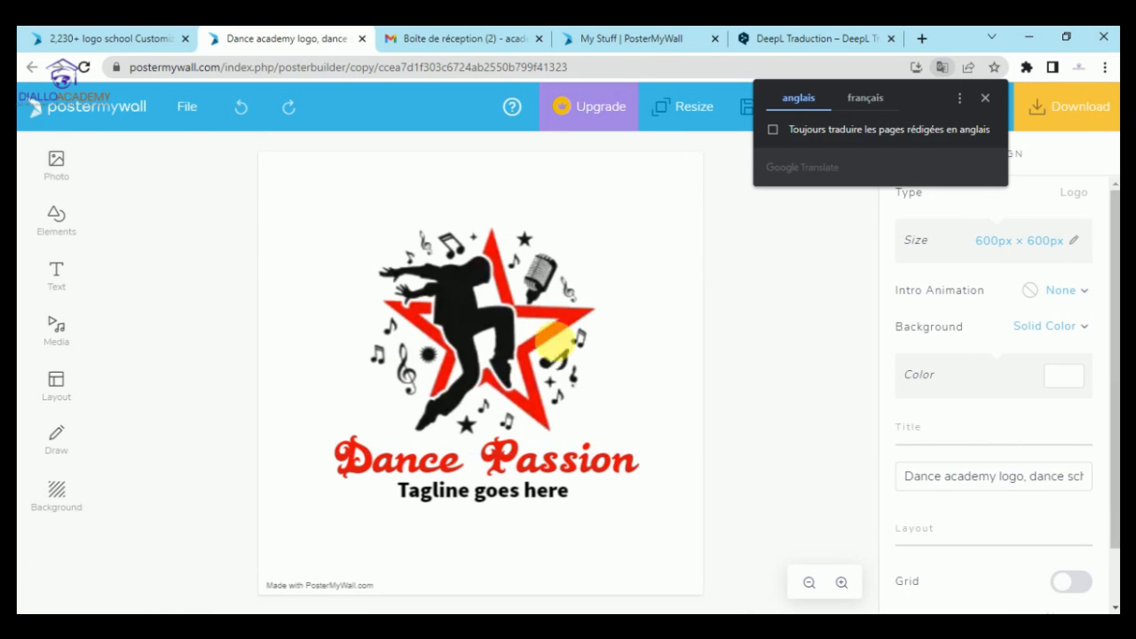
Replace the logo's "Dance Passion" title text with "Club de danse"
double_click(590, 460)
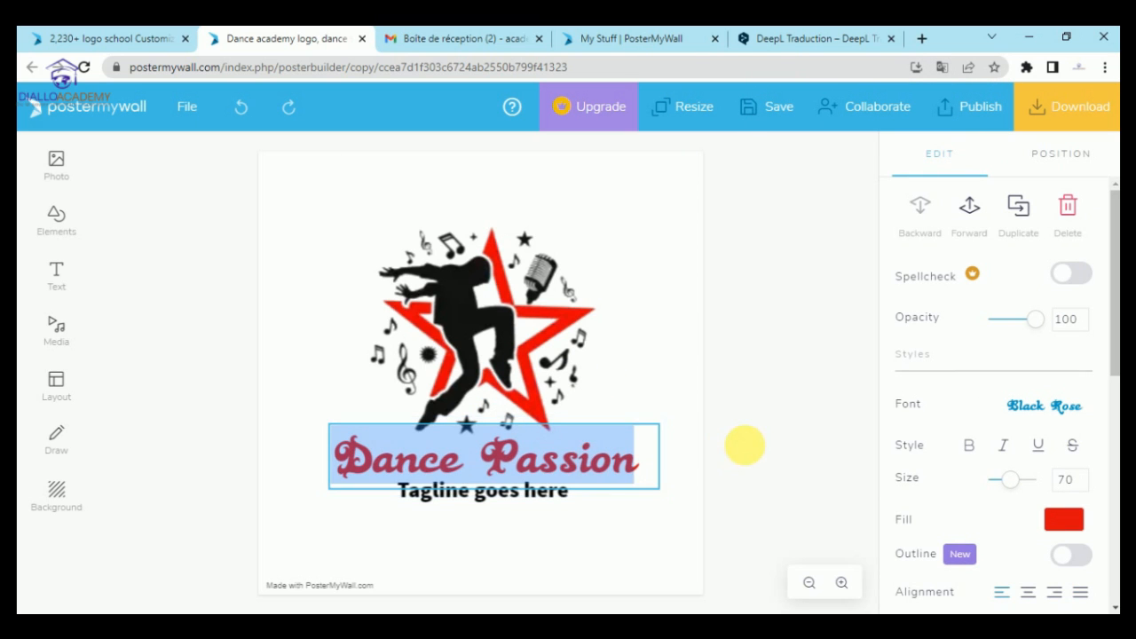
click(746, 448)
click(595, 464)
double_click(595, 464)
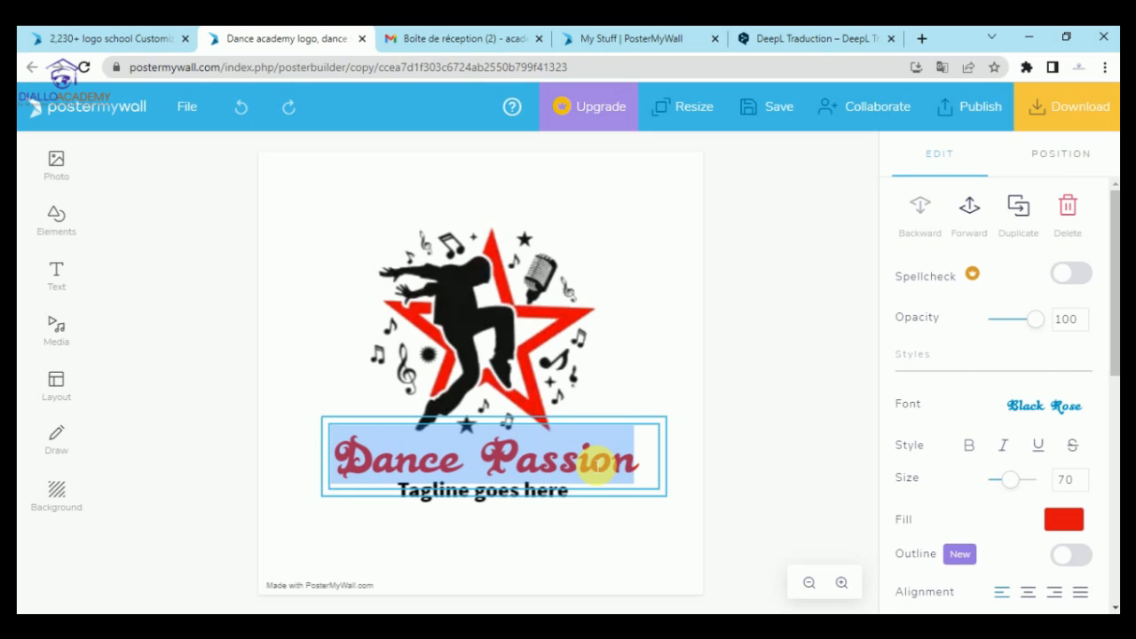
text(Club de danse)
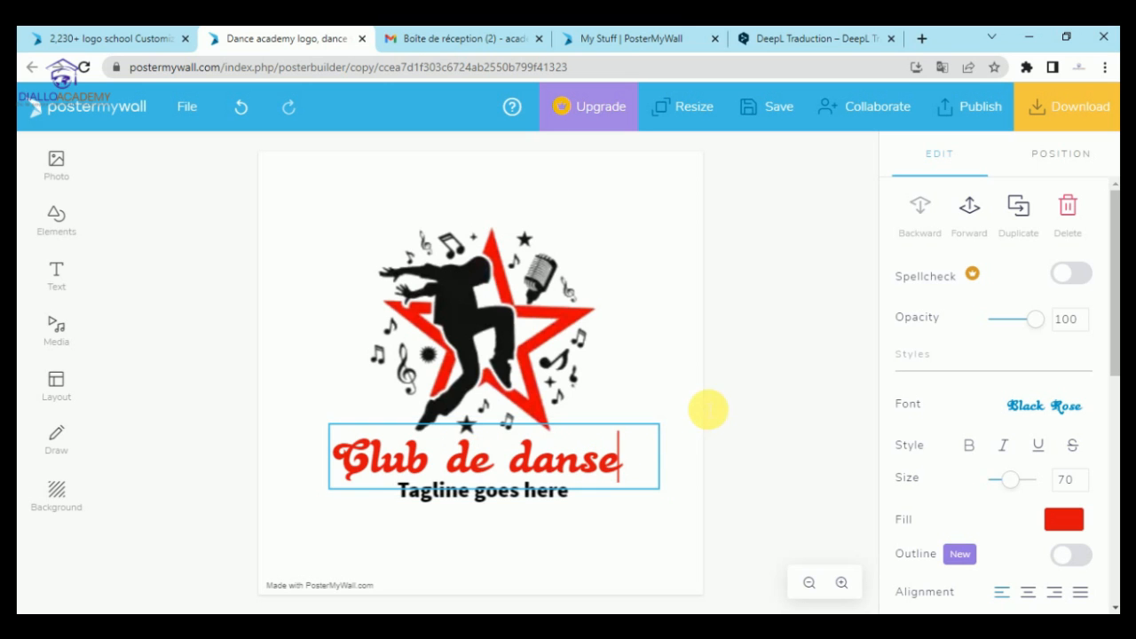
click(724, 460)
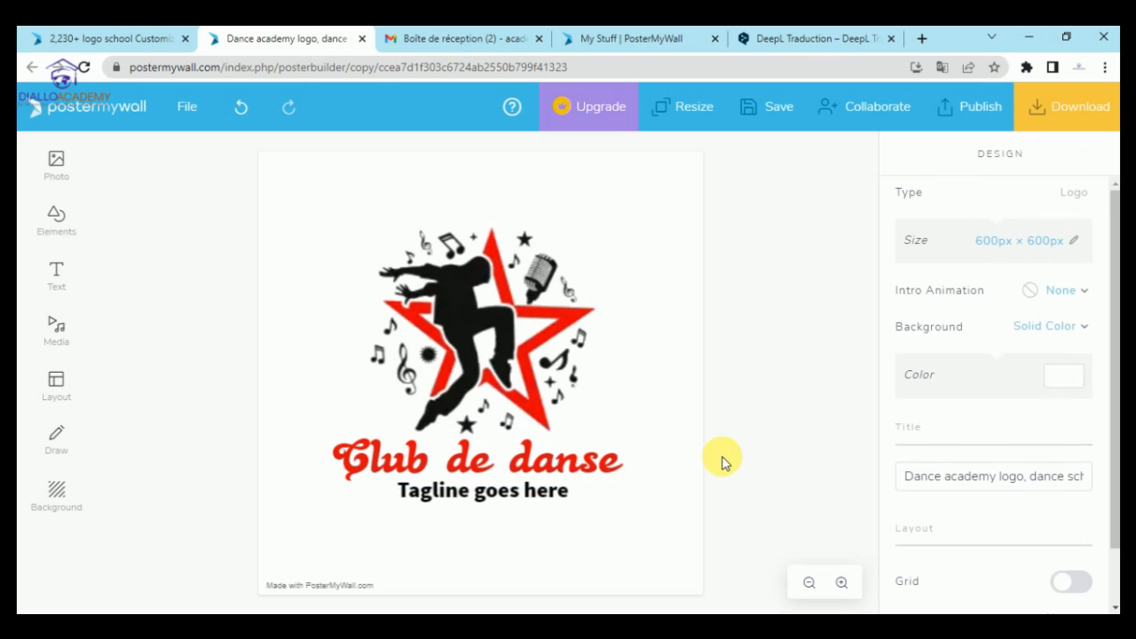
Replace the placeholder tagline below the title with "la danse, une passion"
click(537, 497)
key(ctrl+a)
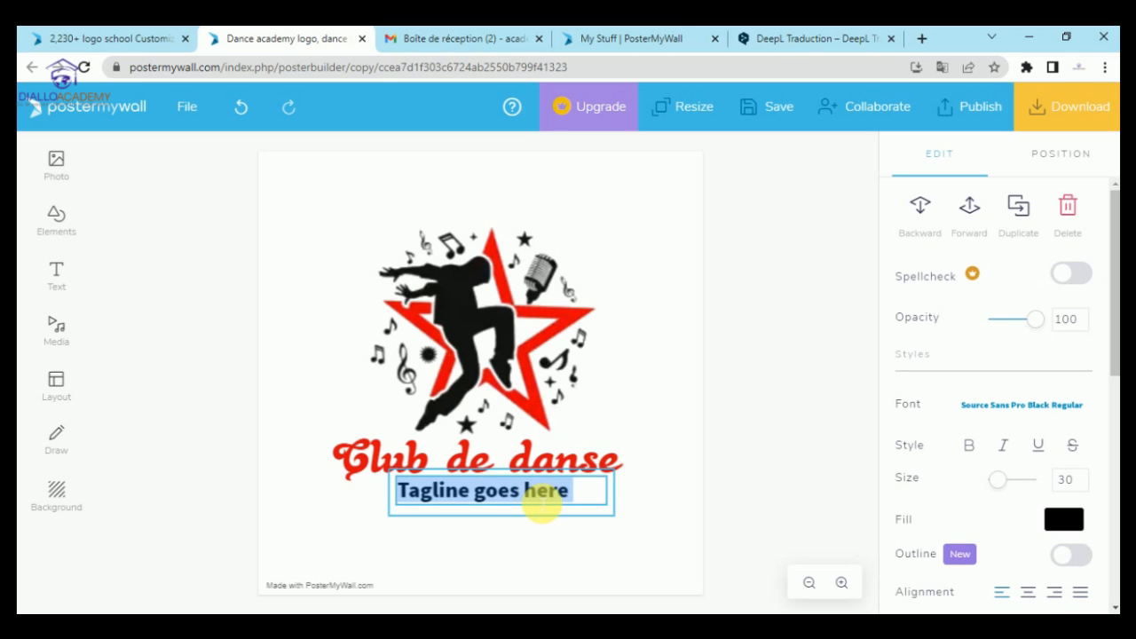
text(la)
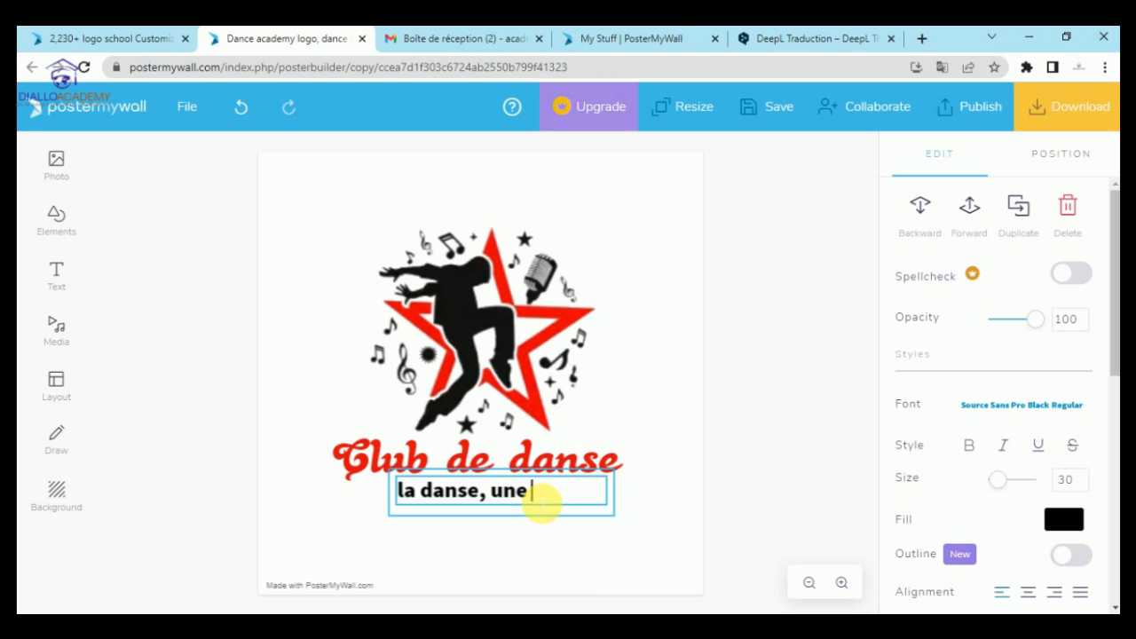
text(danse, une passion)
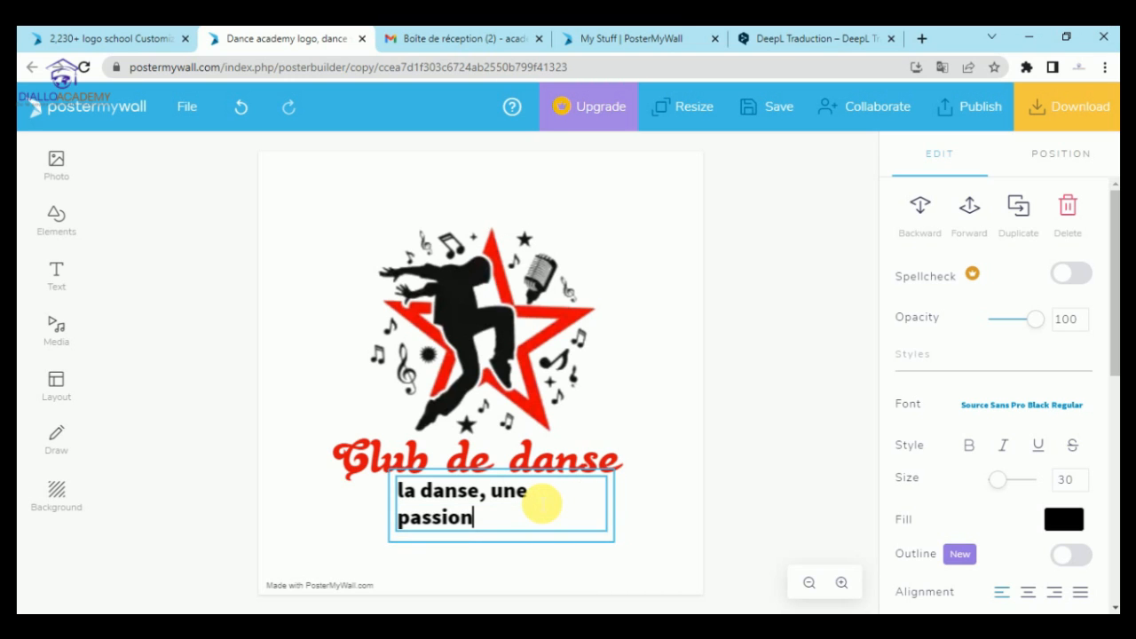
click(701, 442)
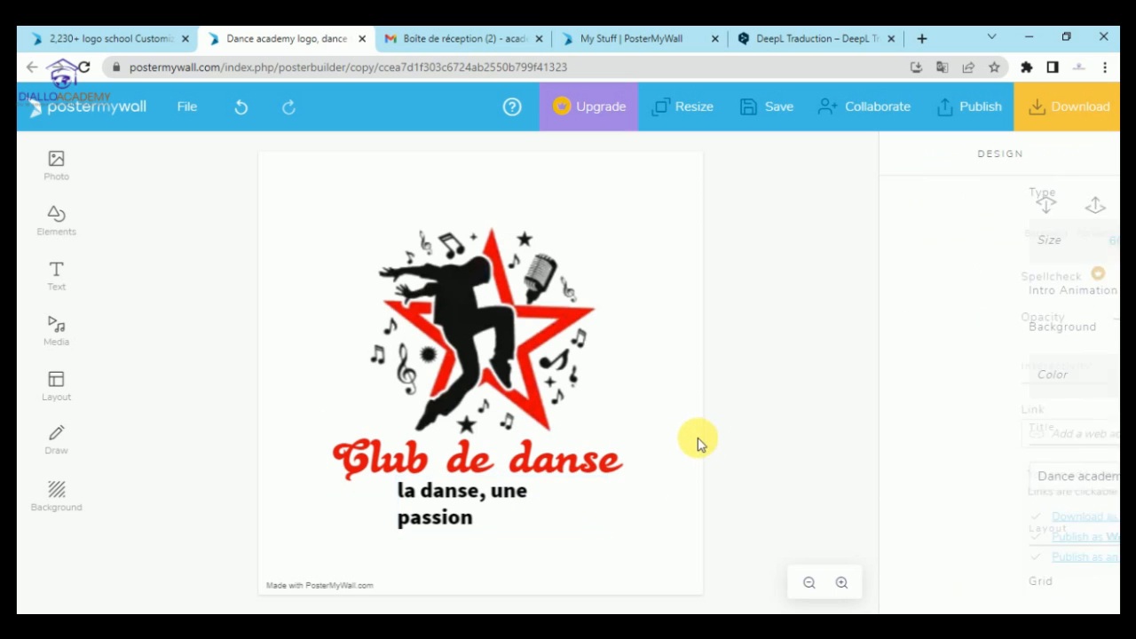
Widen the tagline's text box slightly so that "la danse, une passion" fits on a single line
click(438, 511)
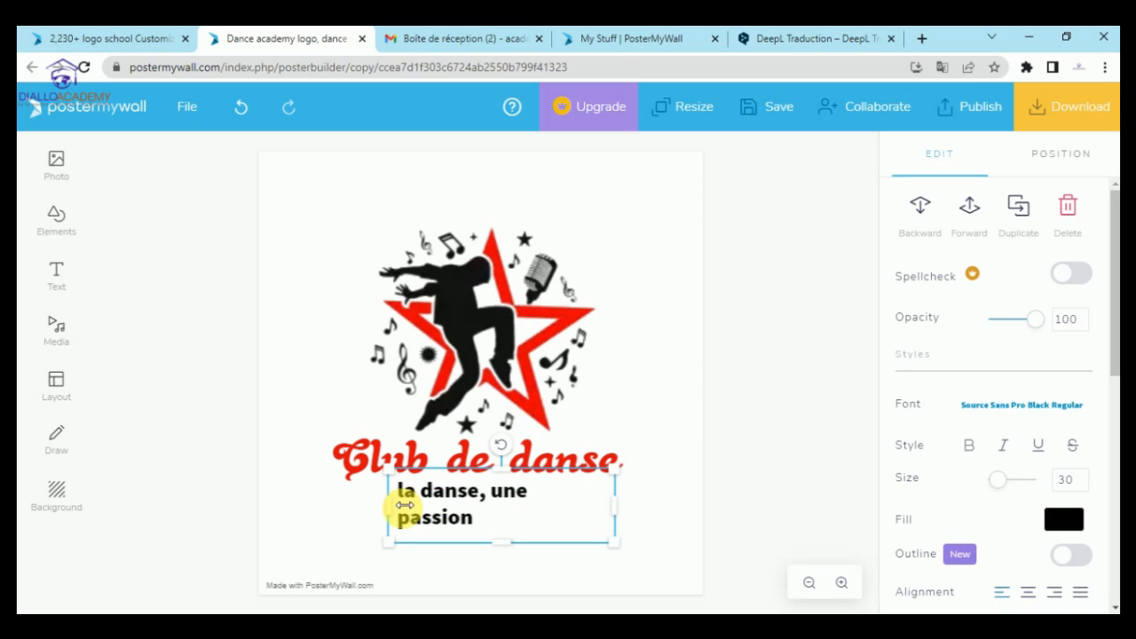
drag(400, 505, 387, 508)
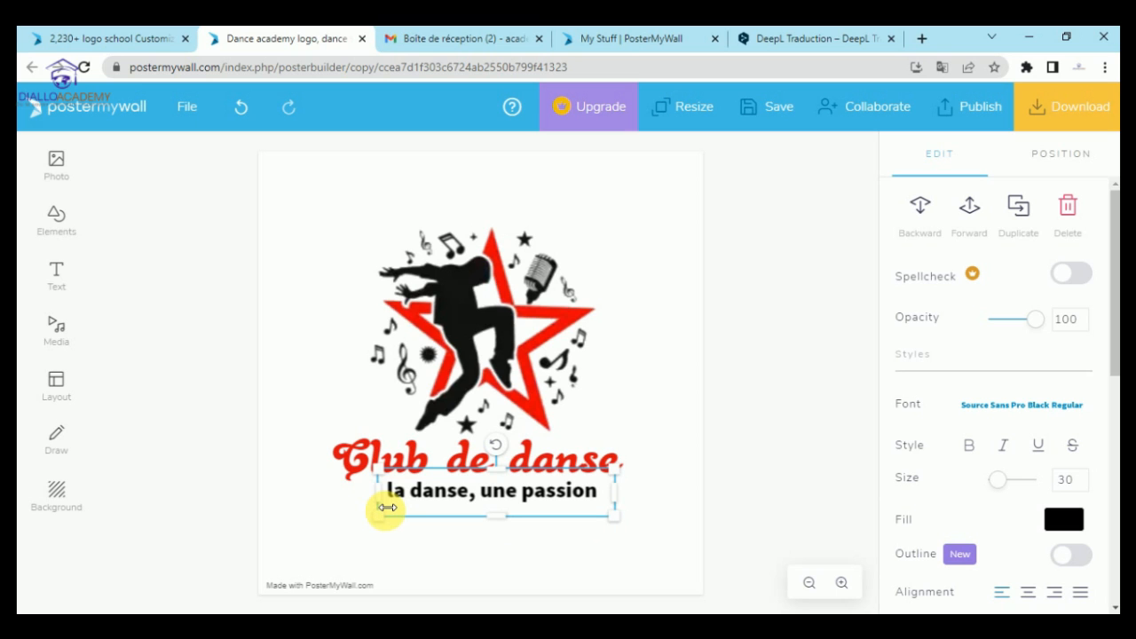
click(741, 436)
Try several fill colours on the tagline text, from the design's red to the dark blue #1A0DA7
click(536, 504)
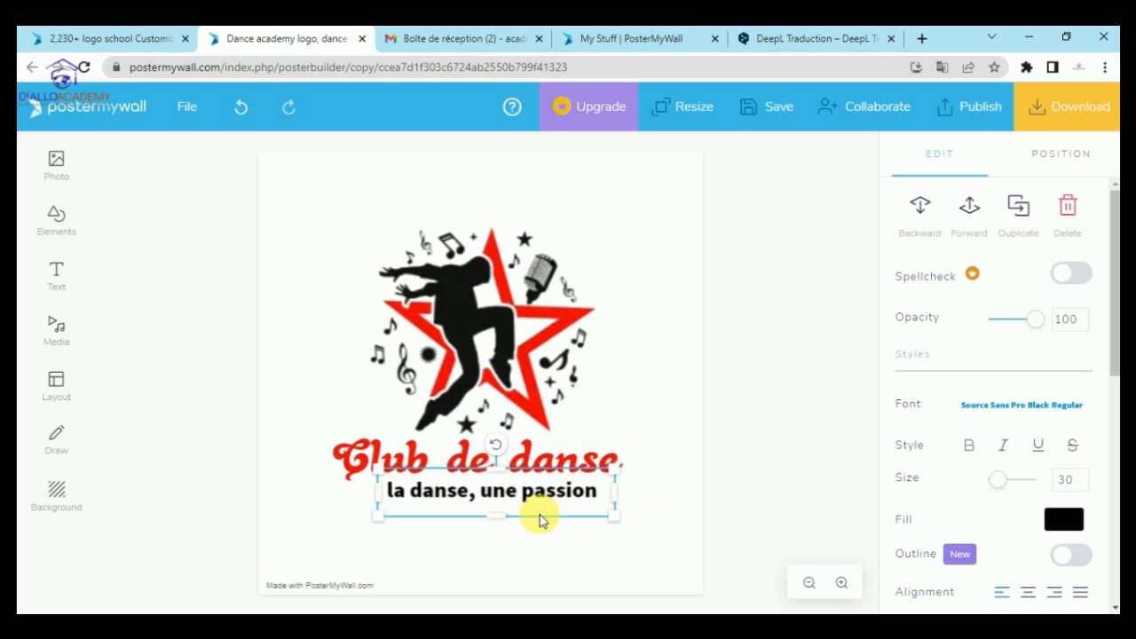
click(1059, 523)
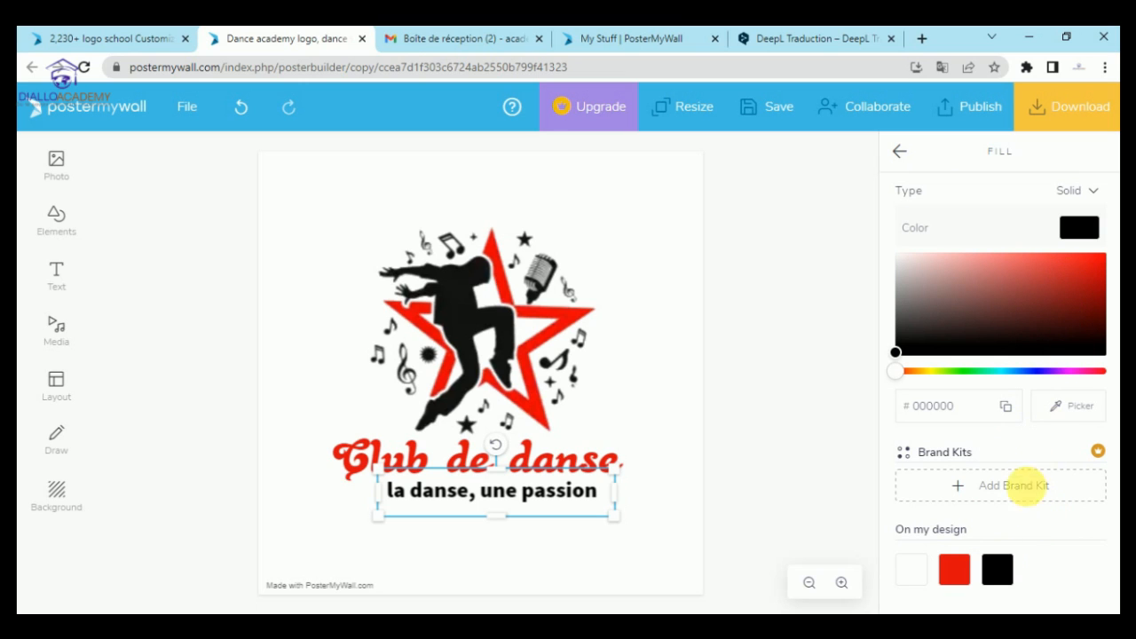
click(957, 575)
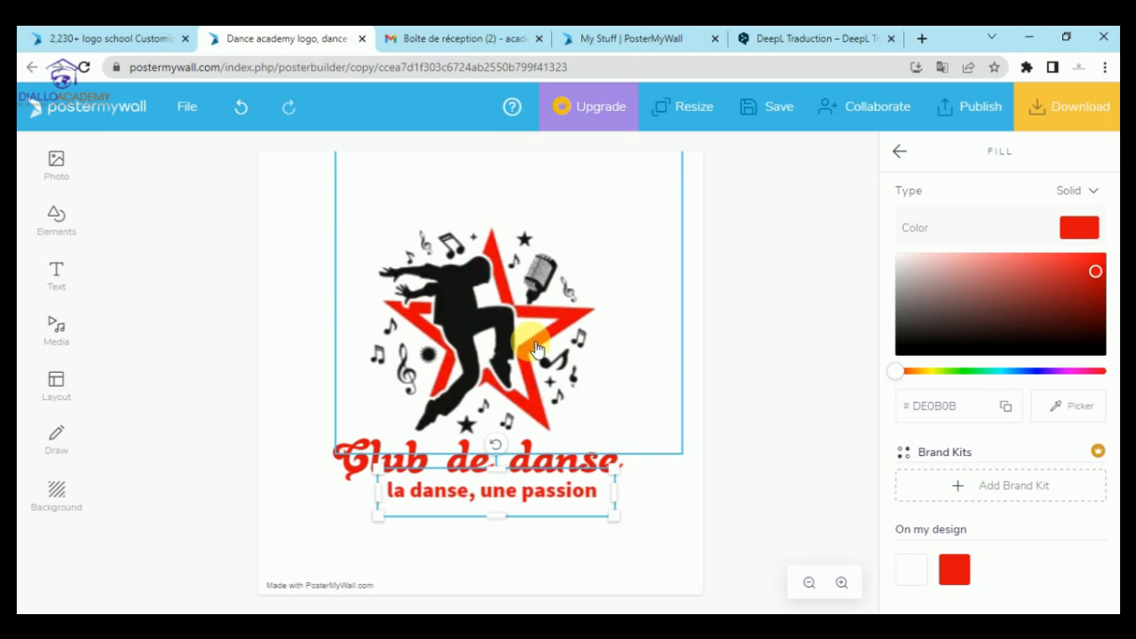
click(971, 318)
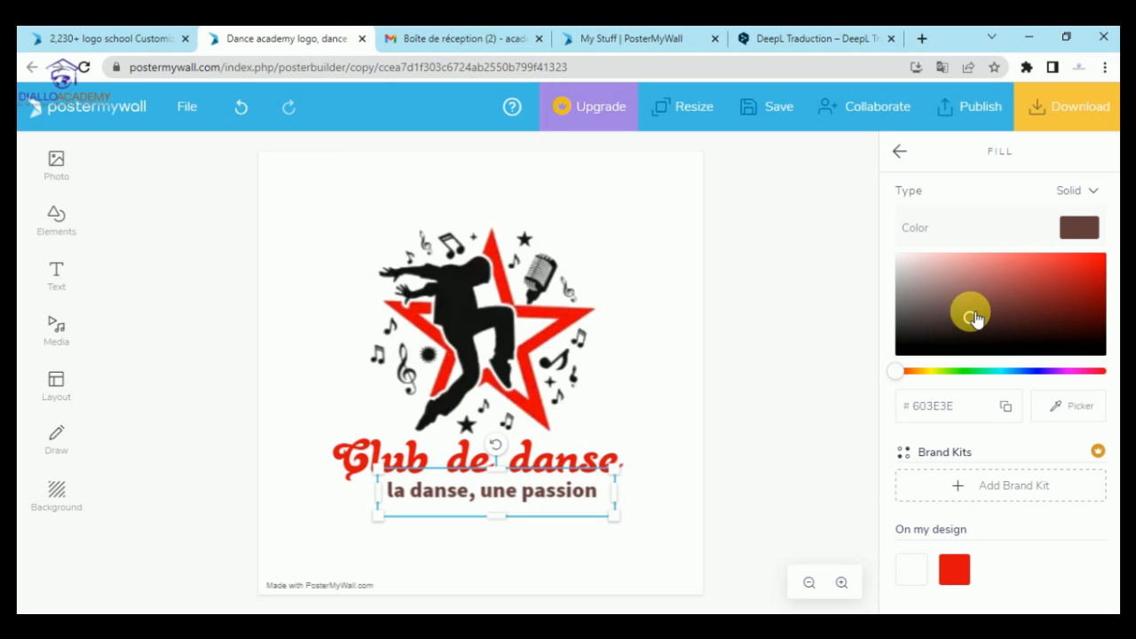
click(1039, 371)
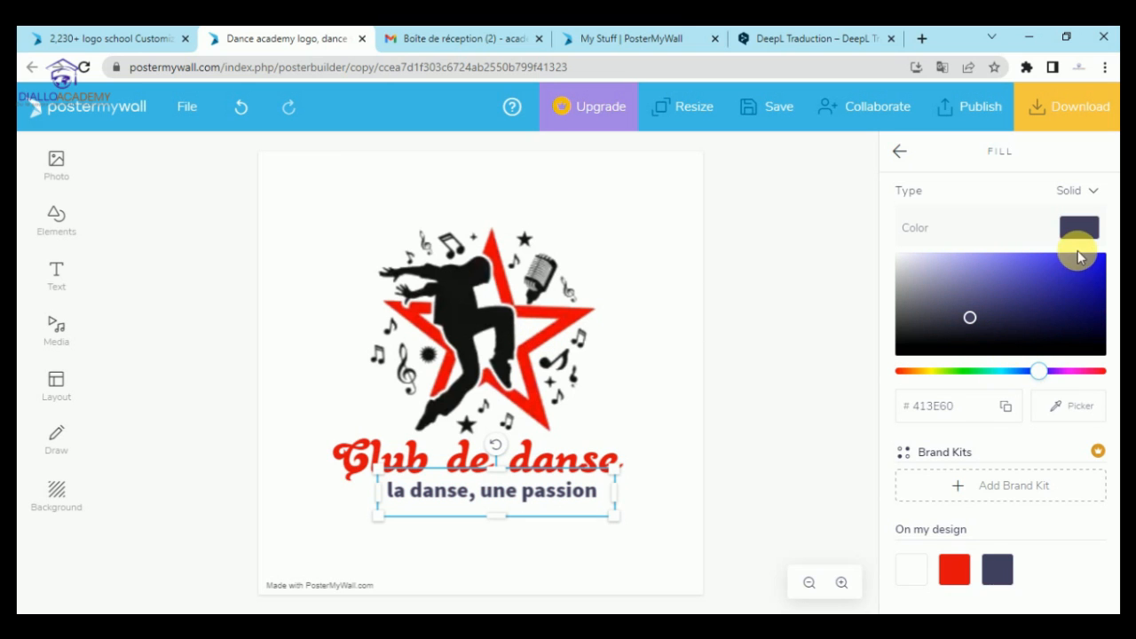
mouse_move(1094, 268)
mouse_down()
mouse_move(1086, 297)
mouse_move(1083, 274)
mouse_move(1004, 313)
mouse_move(1048, 271)
mouse_move(1094, 293)
mouse_up()
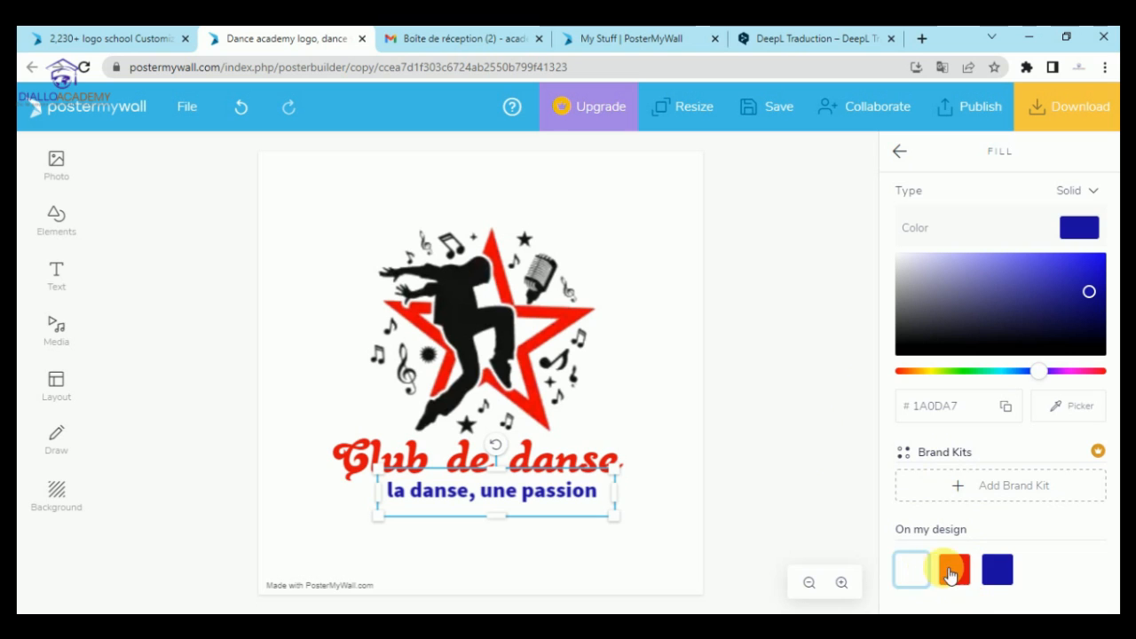
Set the tagline's fill to the red #DE0B0B already used in the design
click(911, 160)
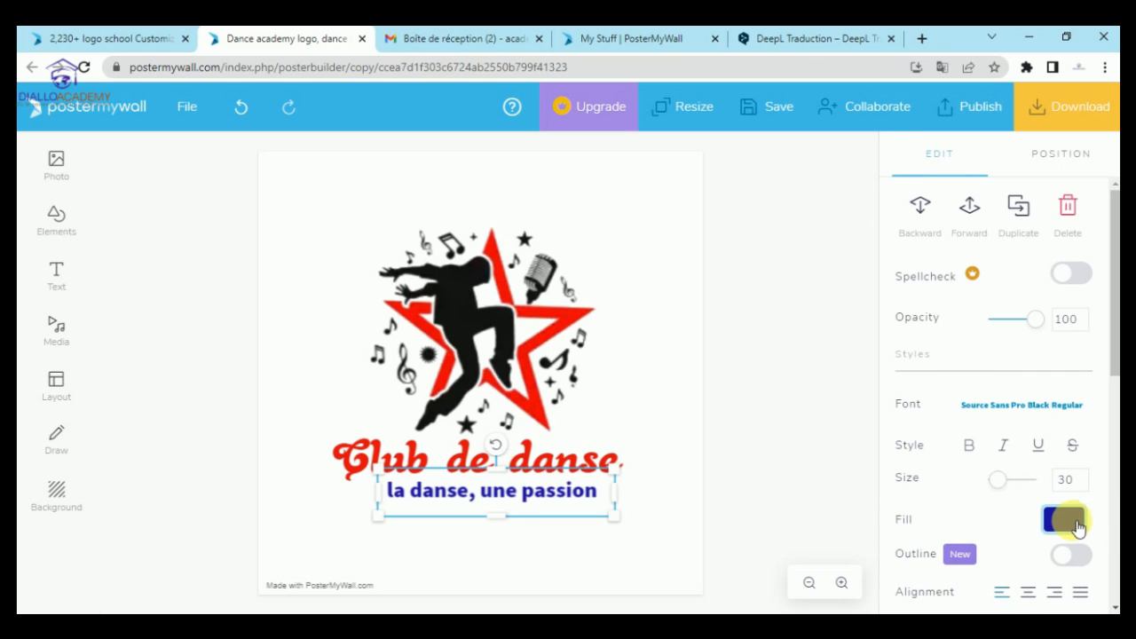
click(1074, 524)
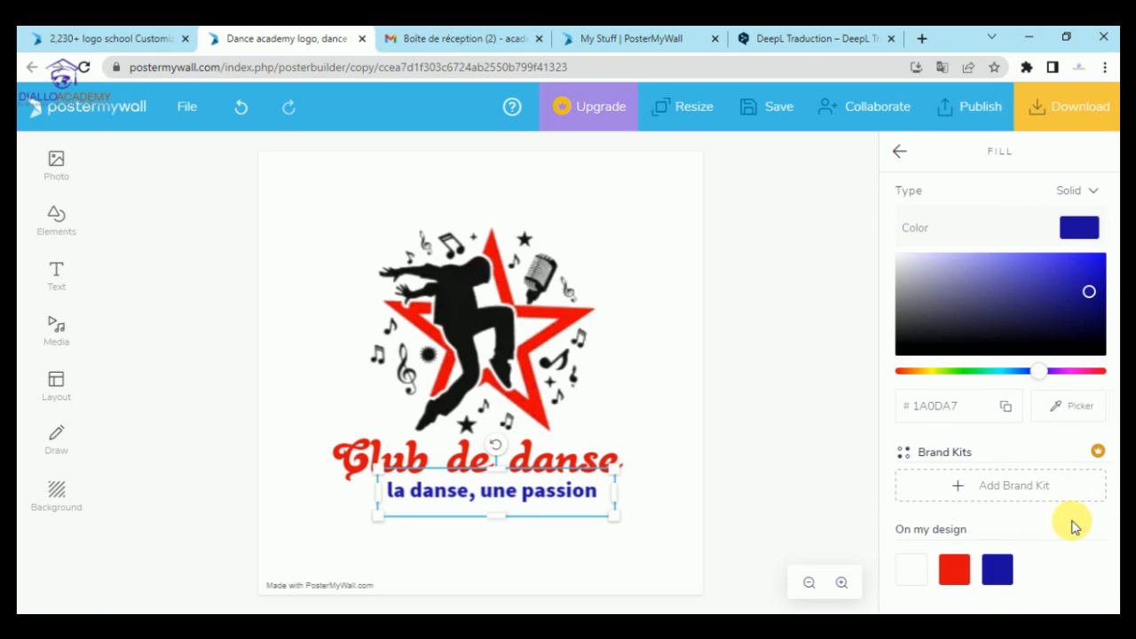
click(956, 570)
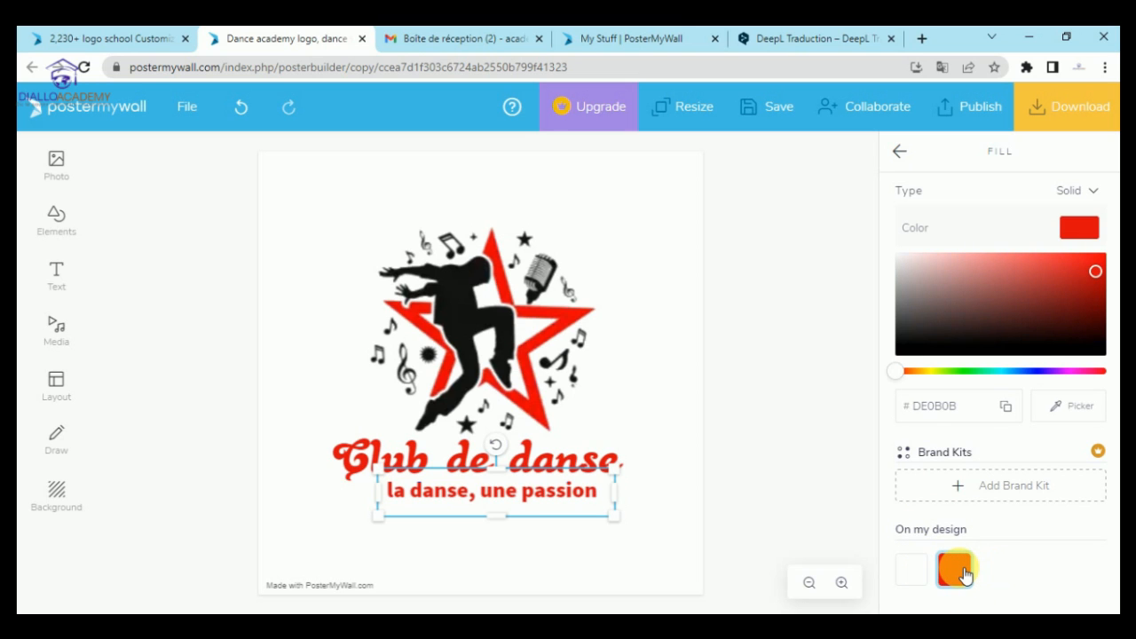
Sample the tagline's fill colour from the artwork, trying the star's red #E50305 and settling on the dancer's black #131313
click(912, 346)
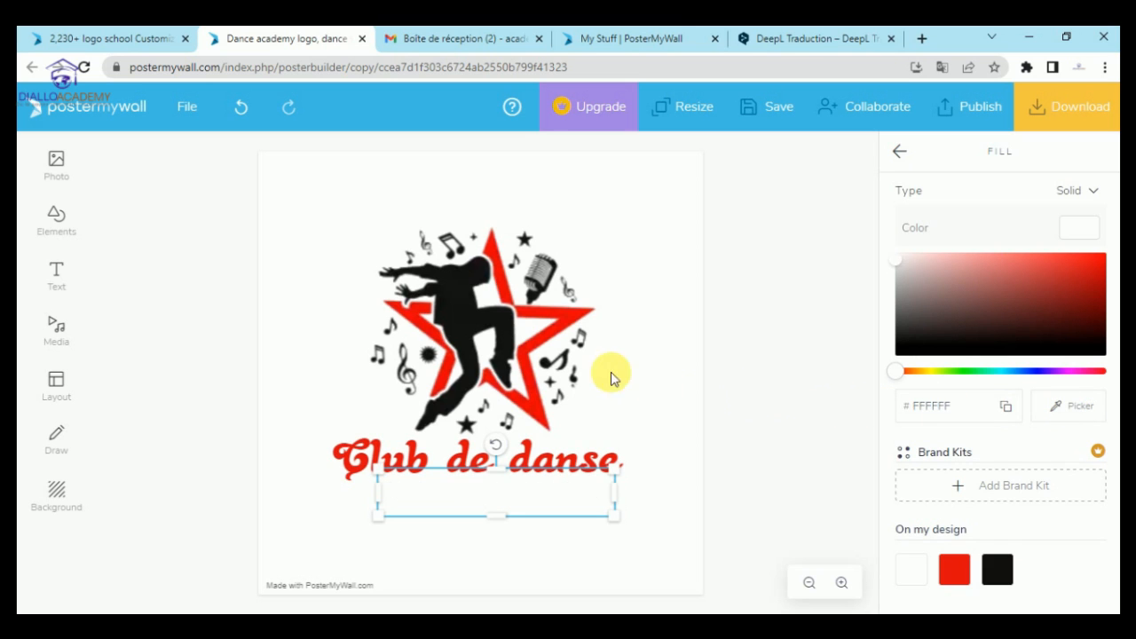
click(484, 326)
click(550, 315)
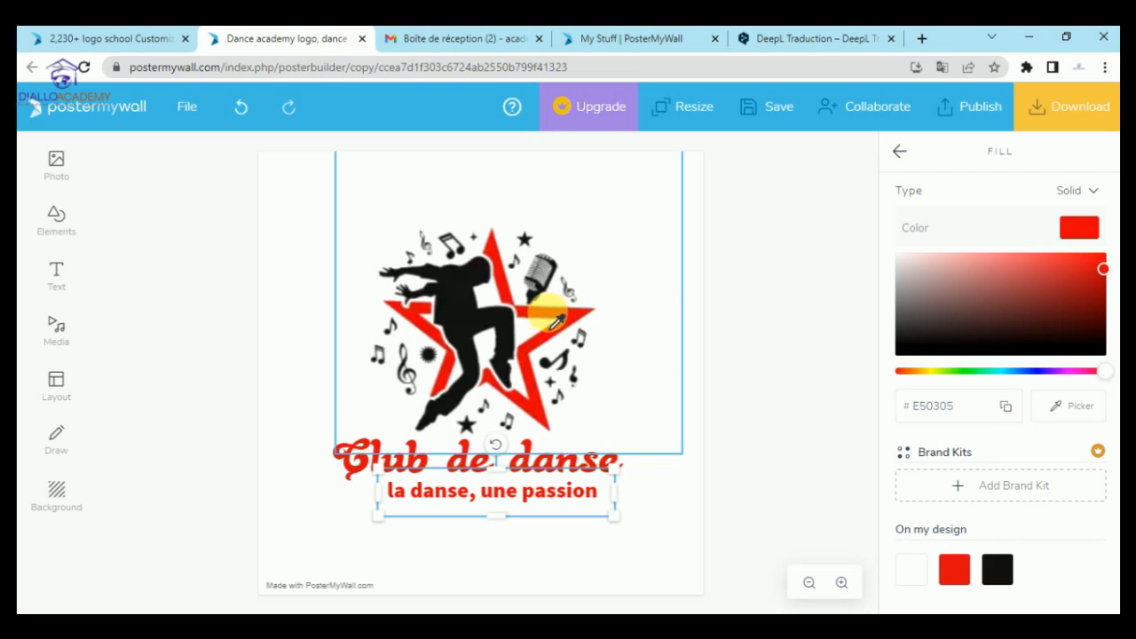
click(480, 324)
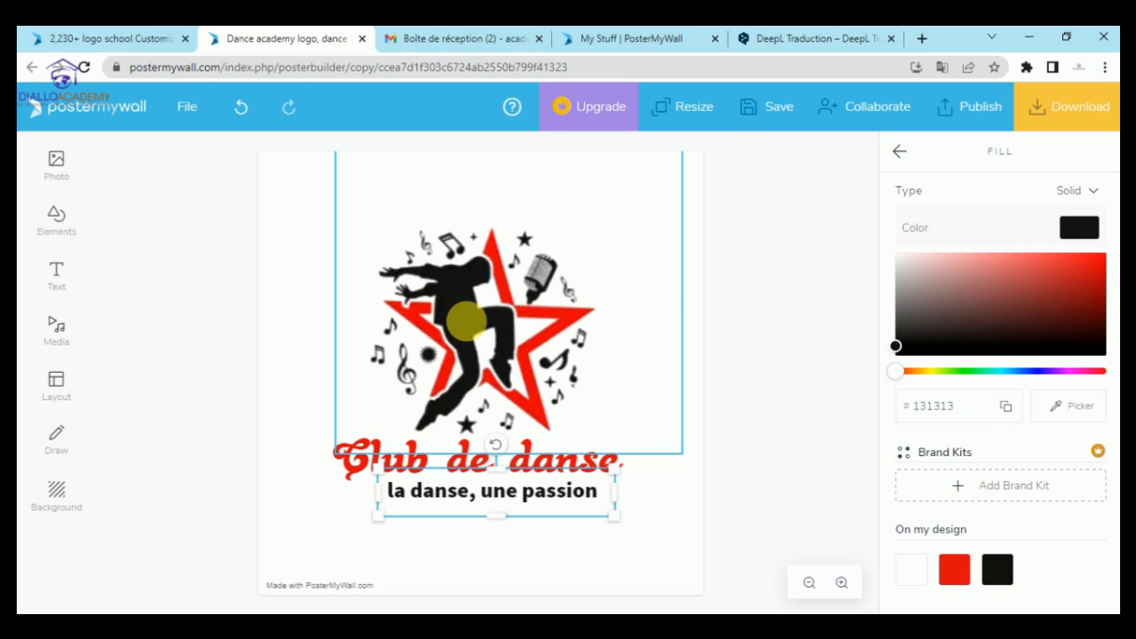
click(770, 333)
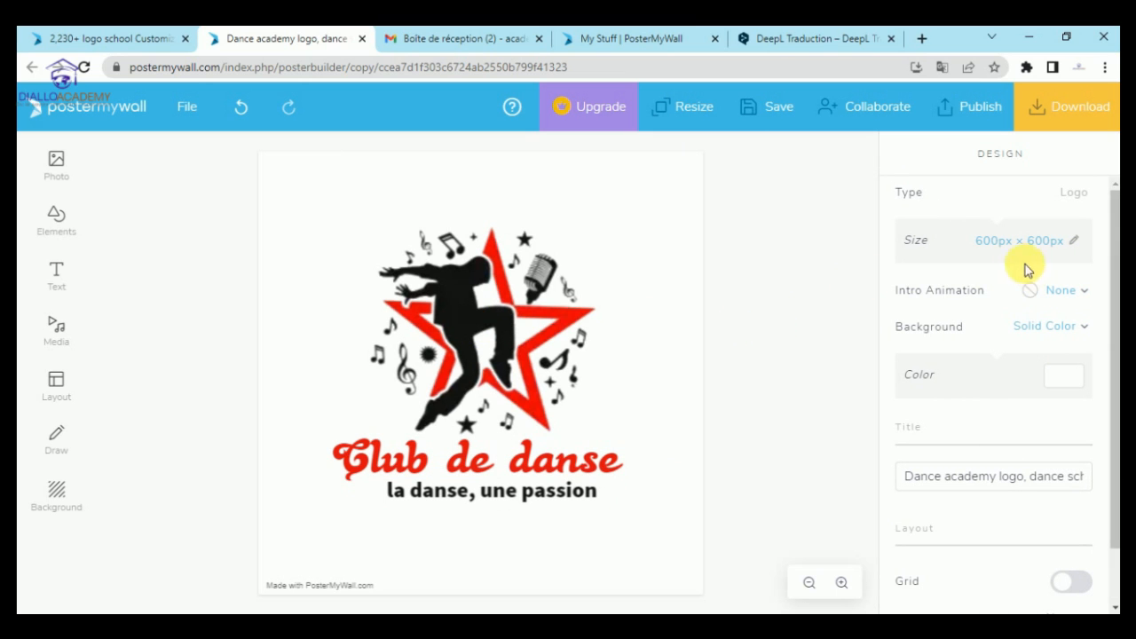
Scale the dancer-and-star artwork down and reposition it centrally just above the "Club de danse" title
click(522, 489)
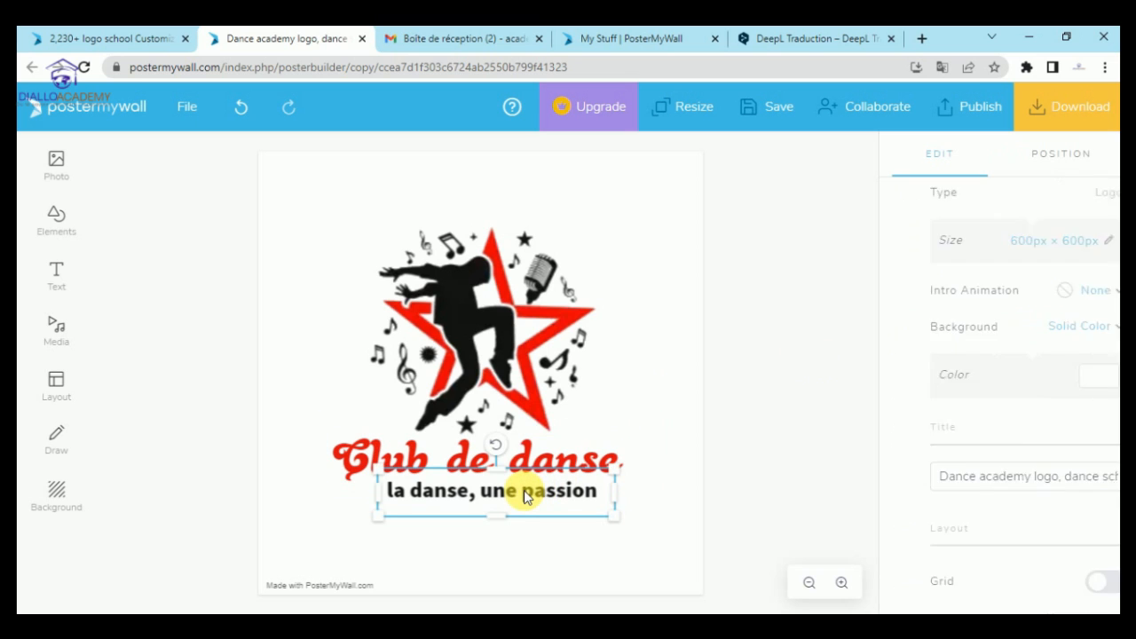
click(547, 352)
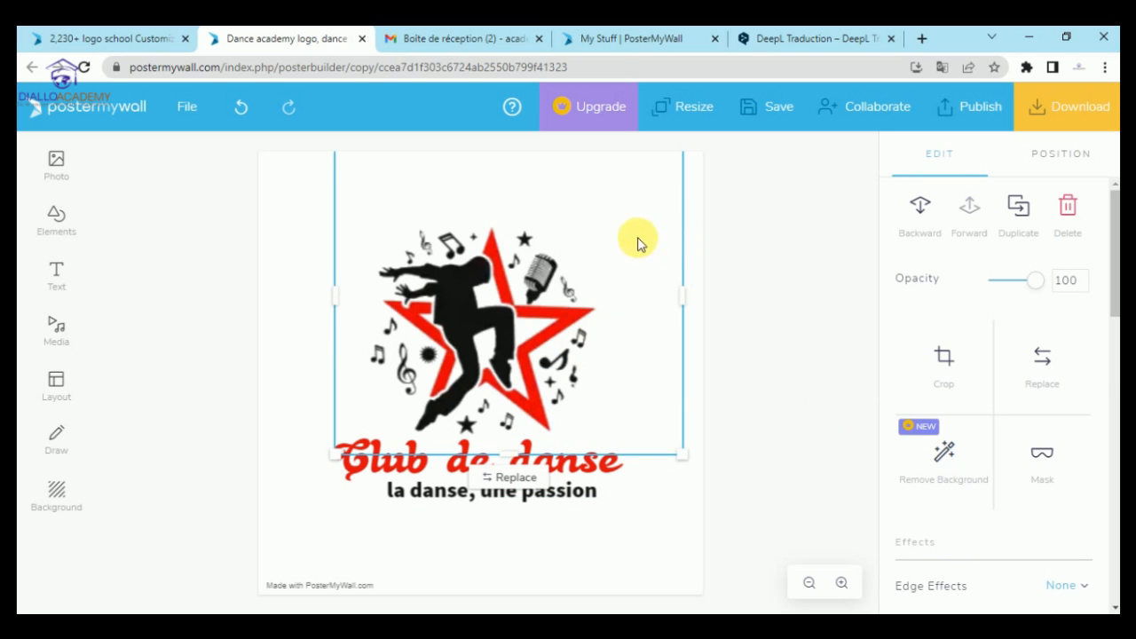
drag(512, 269, 505, 298)
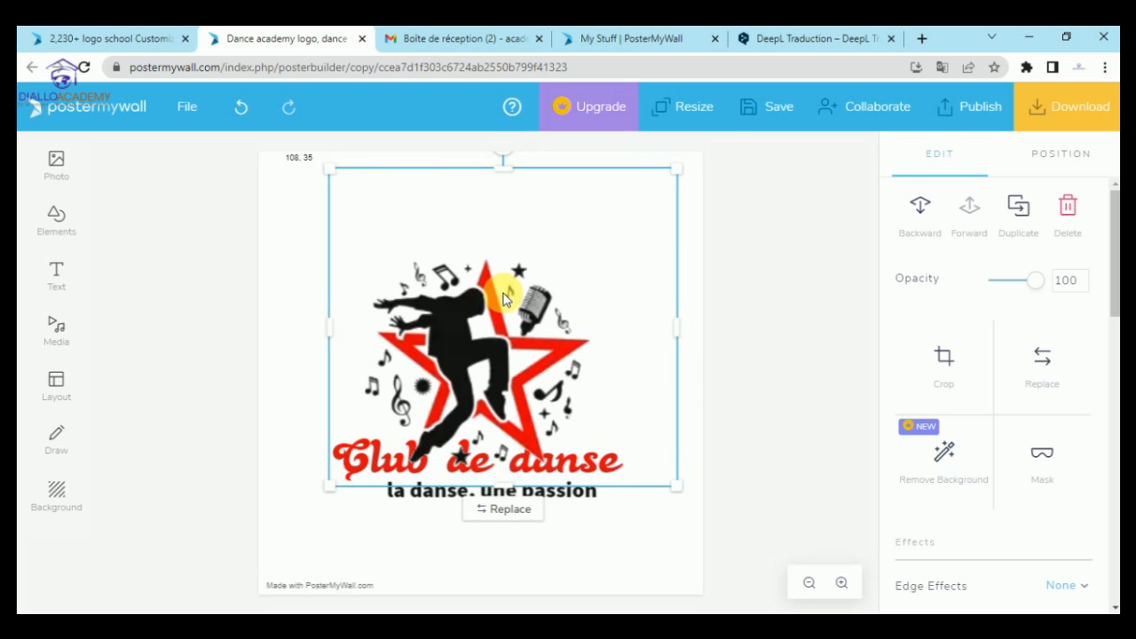
drag(683, 177, 600, 238)
drag(510, 354, 503, 335)
Shrink the "Club de danse" title to size 52 and centre it directly beneath the artwork
click(598, 446)
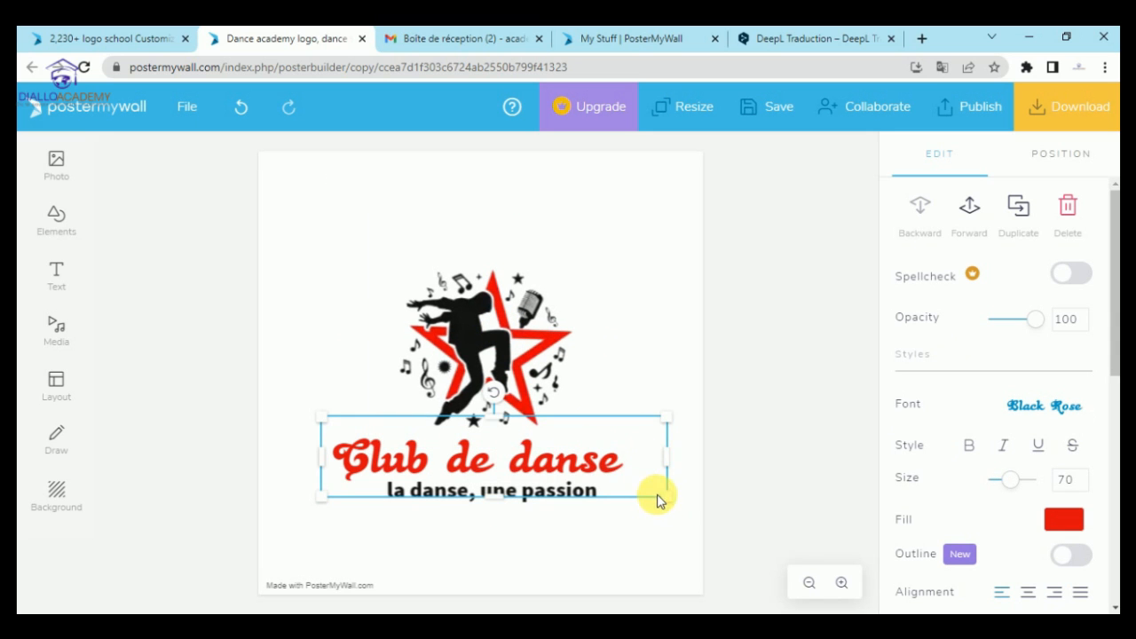
drag(670, 503, 558, 451)
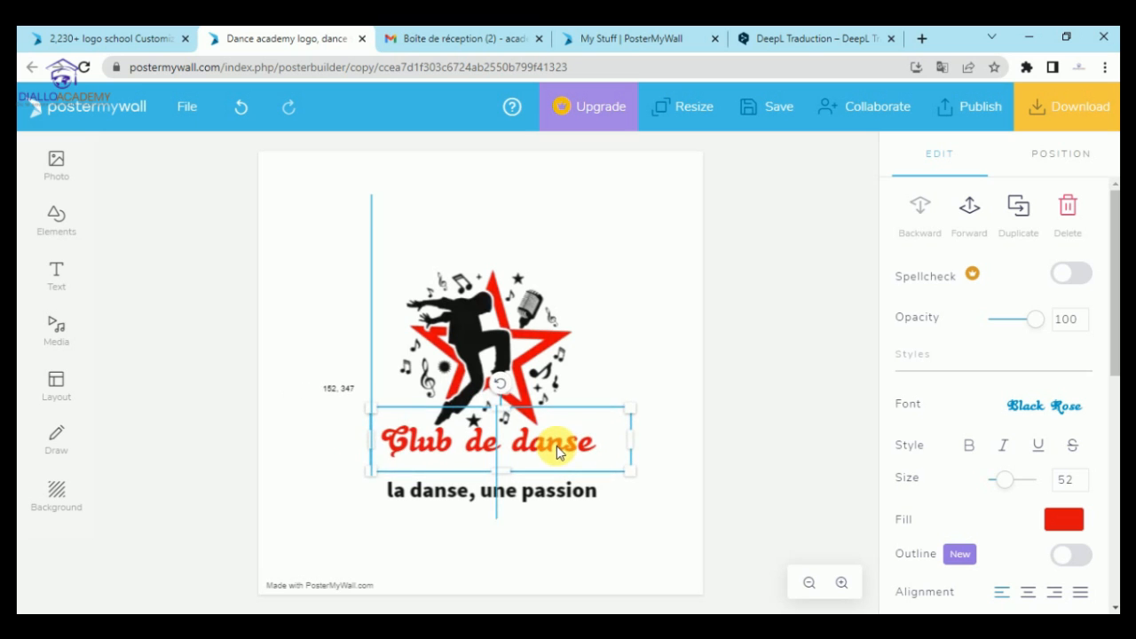
click(642, 520)
Scale the tagline "la danse, une passion" down and centre it closely beneath the title
drag(553, 490, 550, 480)
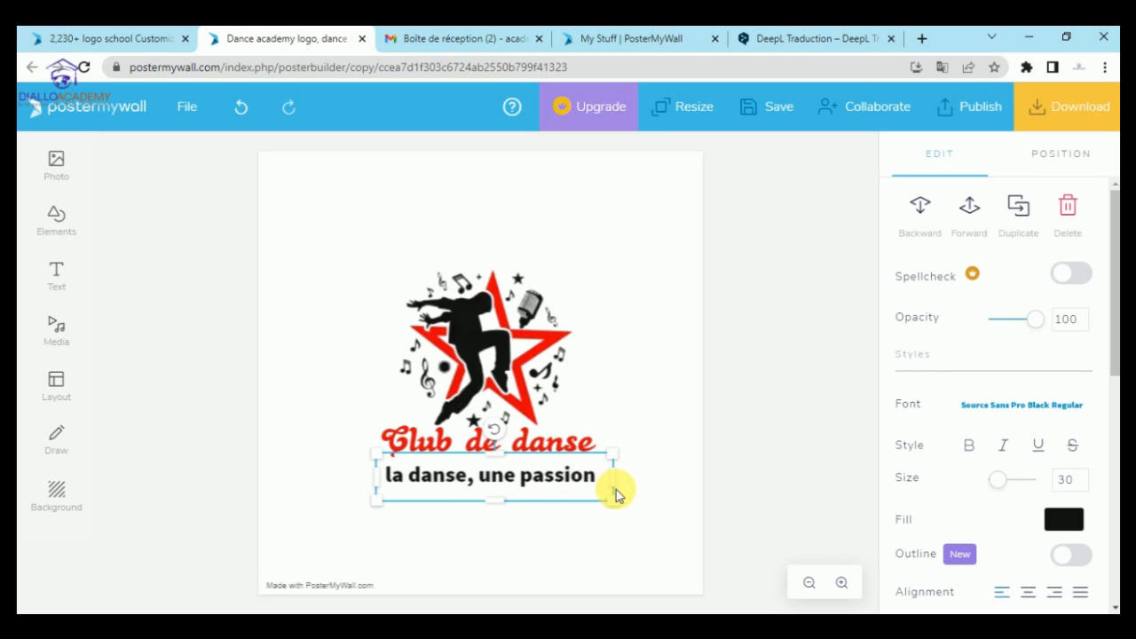
drag(626, 503, 533, 475)
click(792, 425)
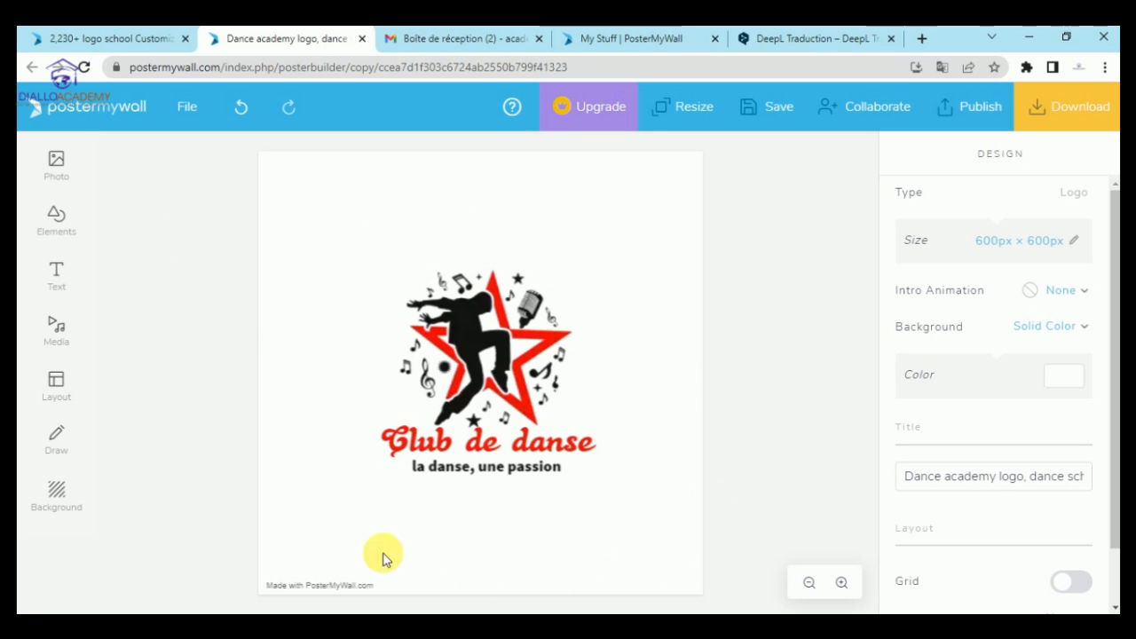
Add the green rounded-square shape to the design and place it over the upper-left part of the logo
click(76, 228)
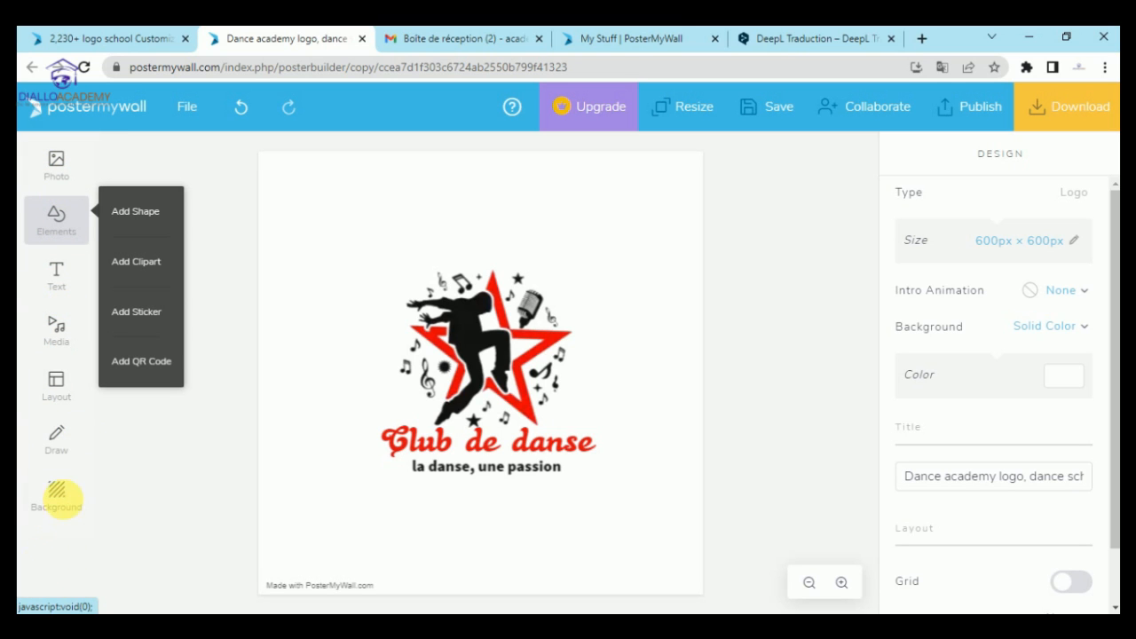
click(166, 219)
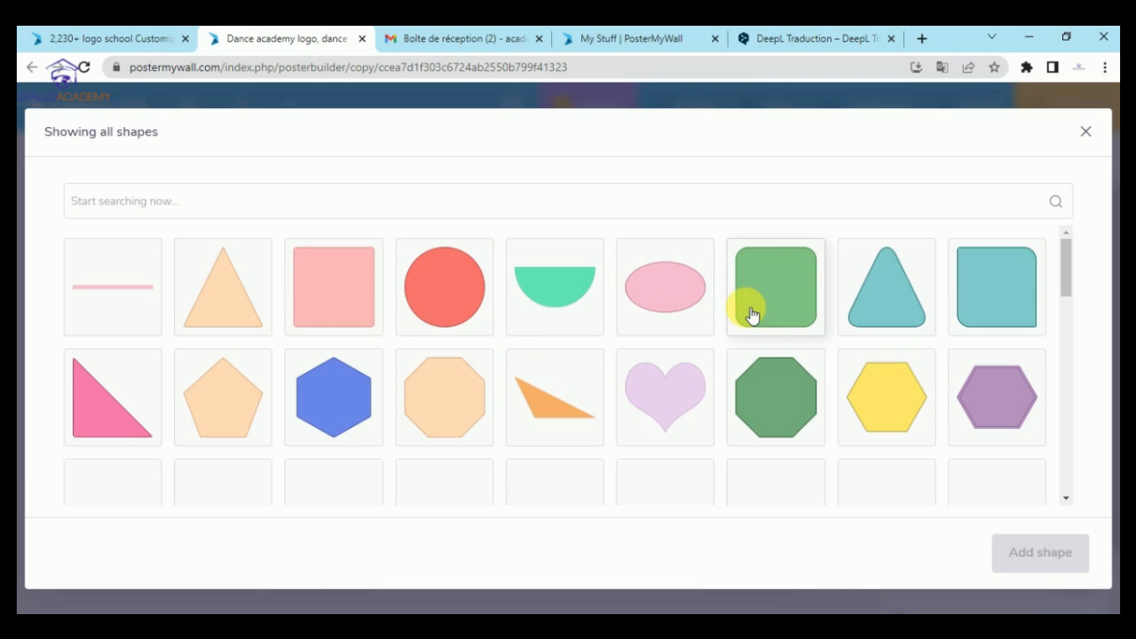
click(752, 315)
click(1041, 552)
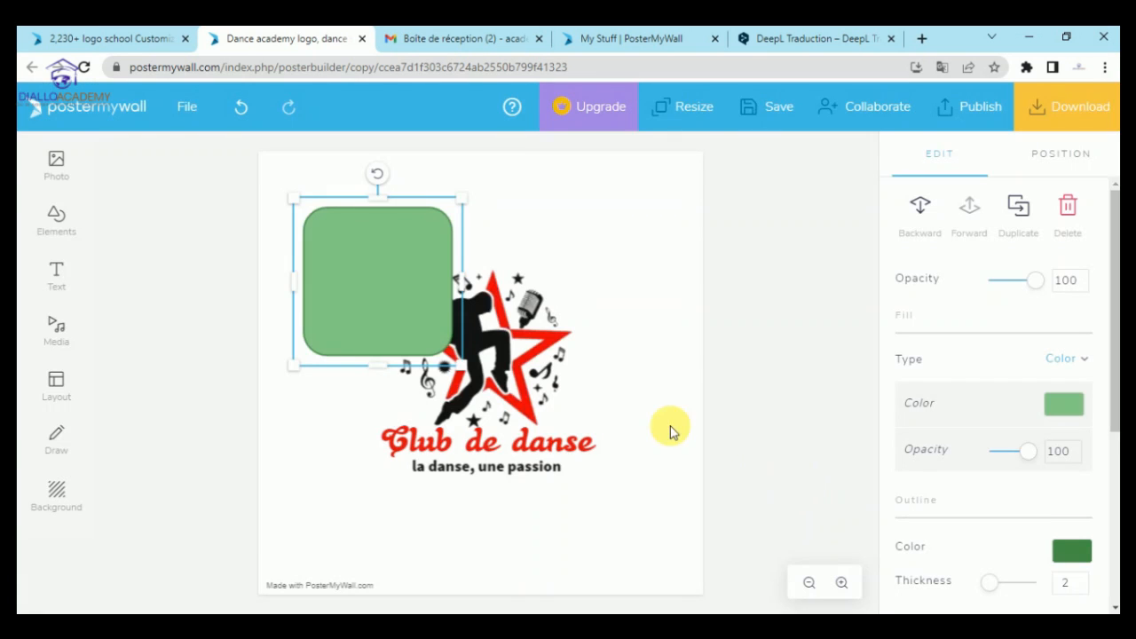
drag(360, 255, 357, 272)
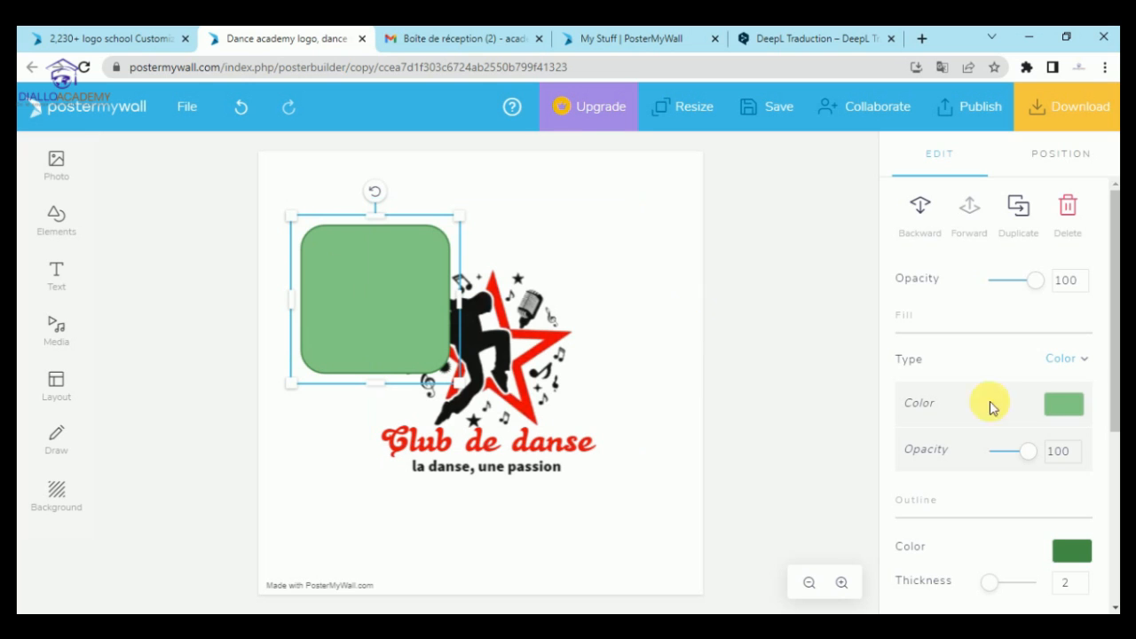
Change the rounded square's solid fill to the dark grey-green #415543
click(1071, 412)
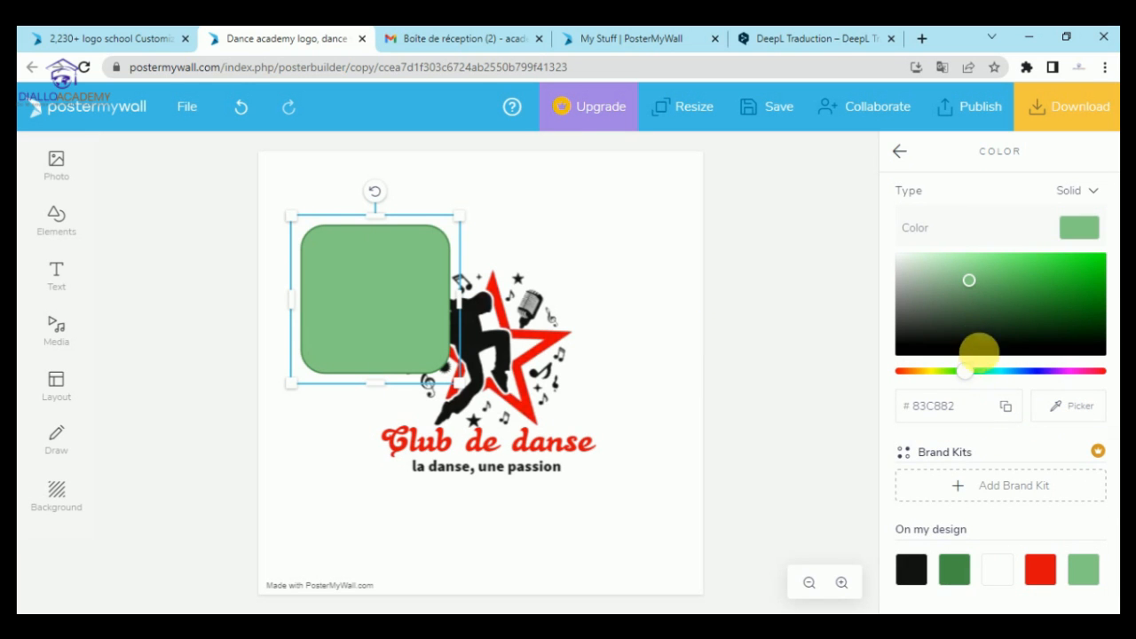
click(1097, 194)
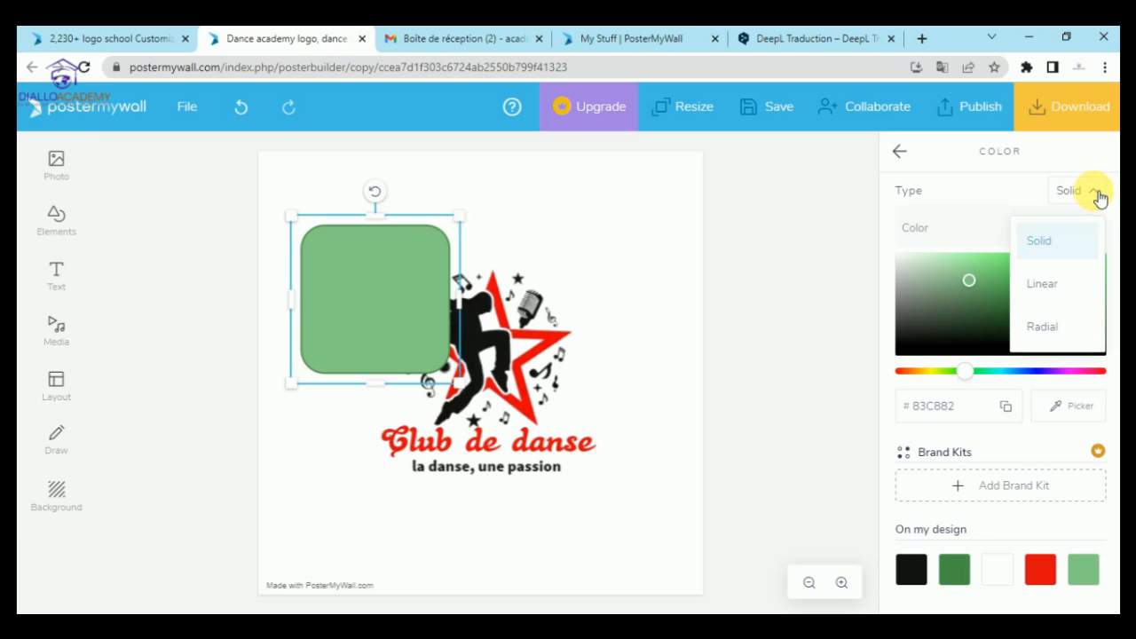
click(956, 212)
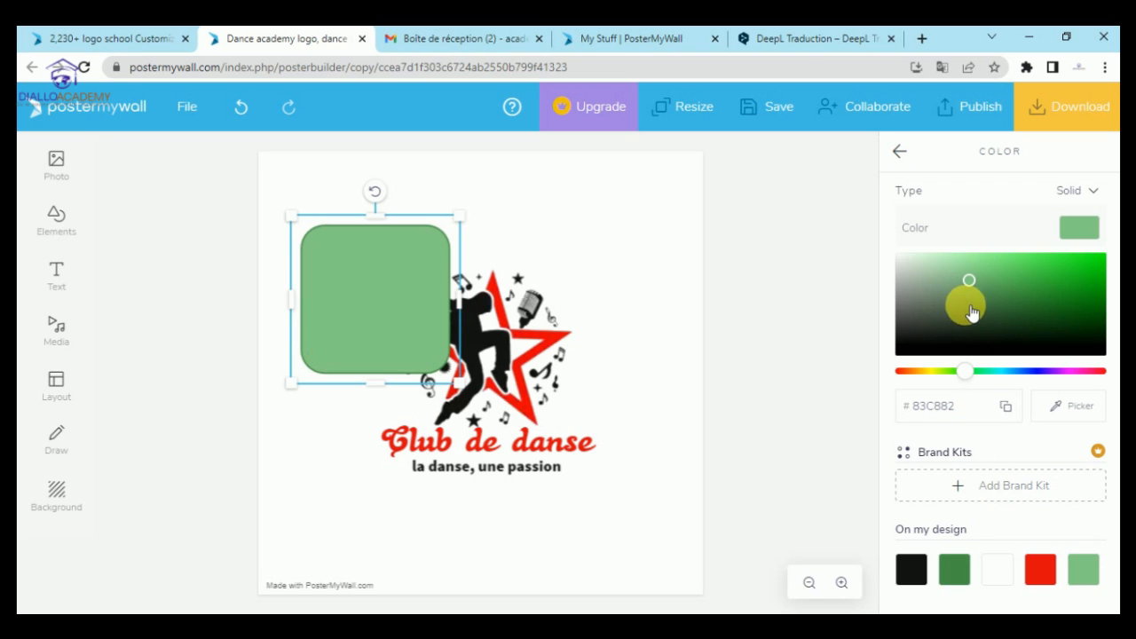
mouse_move(972, 288)
mouse_down()
mouse_move(941, 322)
mouse_move(984, 297)
mouse_up()
drag(957, 321, 946, 321)
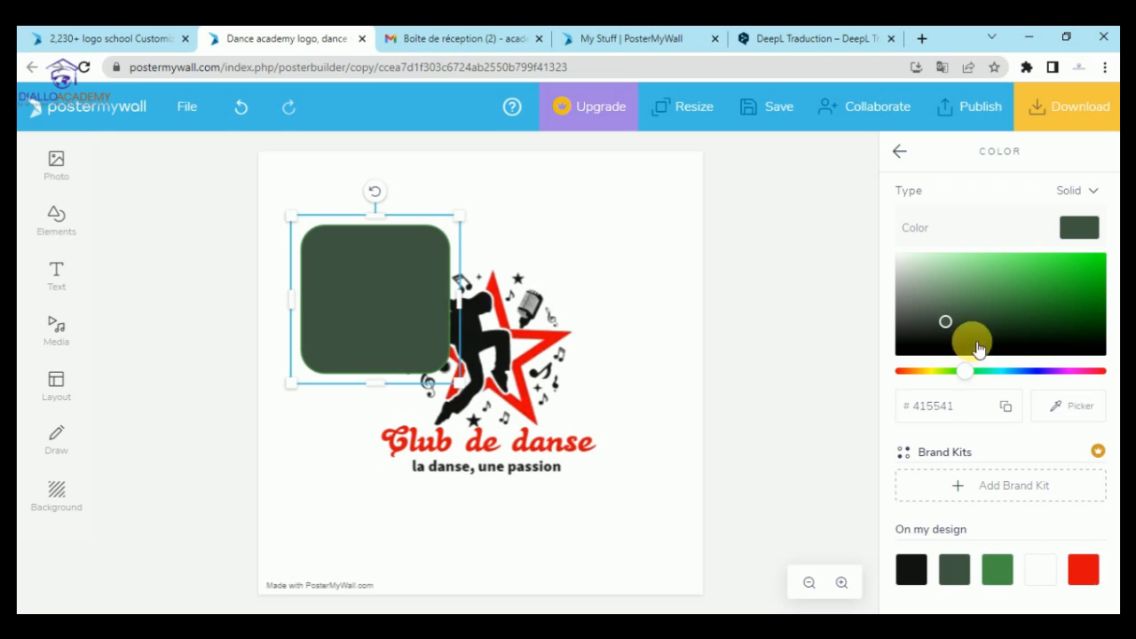
mouse_move(1022, 369)
mouse_down()
mouse_move(1014, 379)
mouse_move(970, 373)
mouse_up()
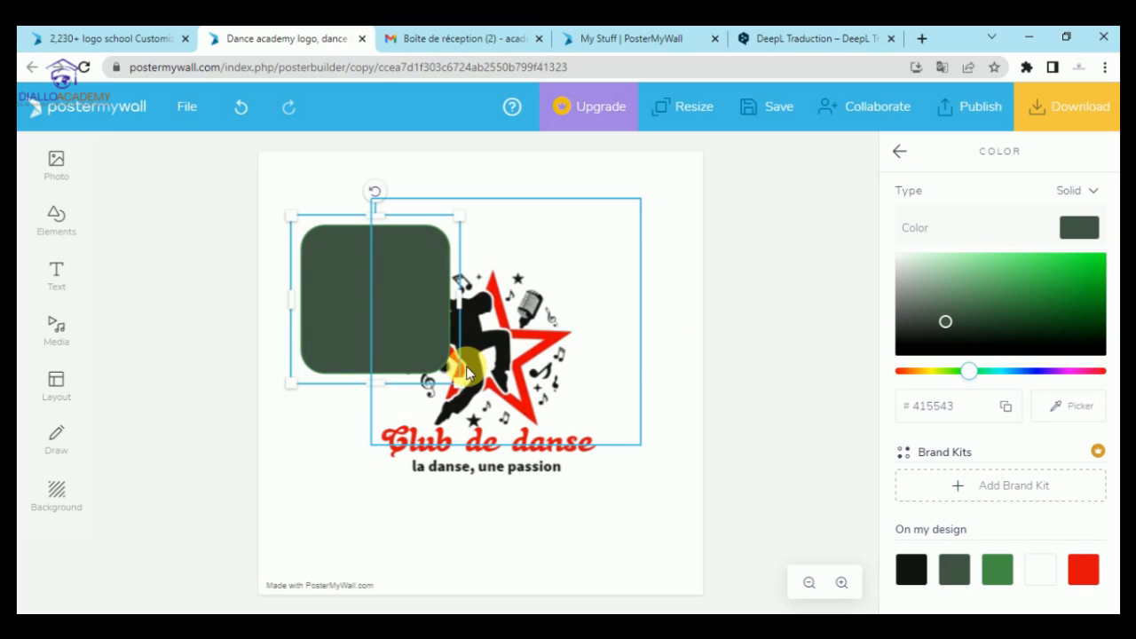
Enlarge the rounded square to cover the whole logo and set its fill type to None, keeping only the outline
mouse_move(460, 384)
mouse_down()
mouse_move(499, 426)
mouse_move(641, 503)
mouse_move(472, 402)
mouse_up()
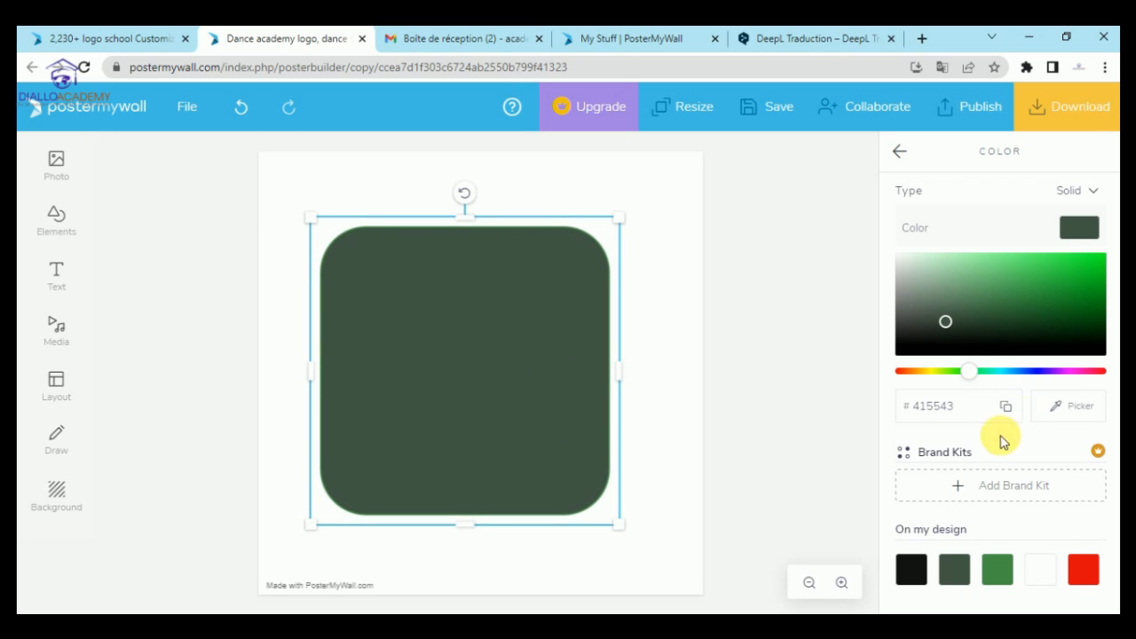
click(903, 154)
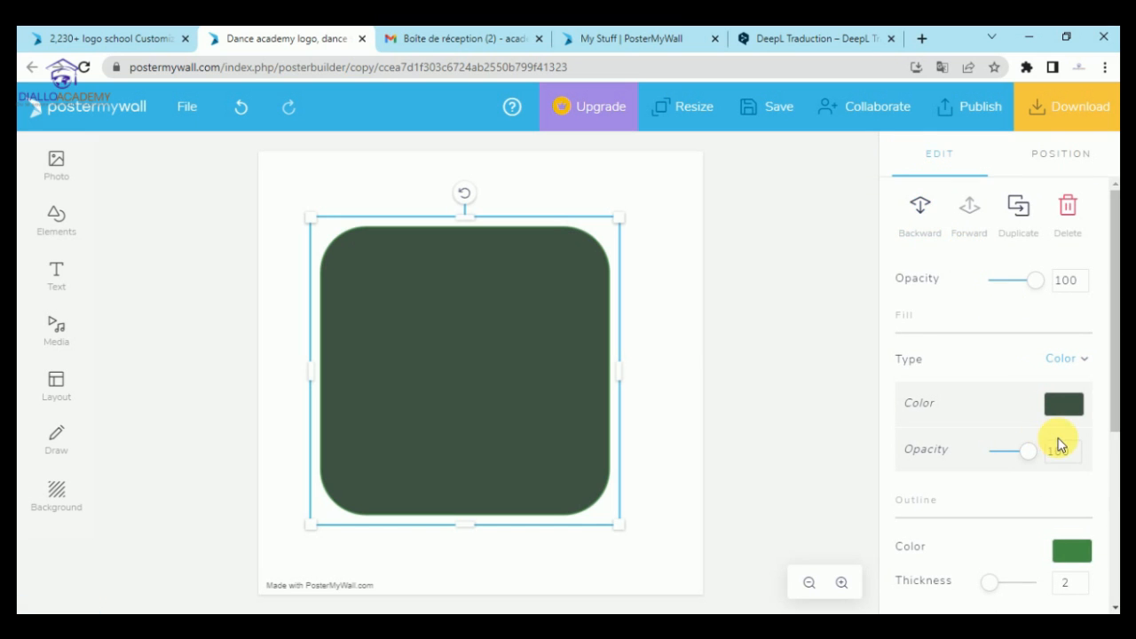
scroll(1106, 484, down, 1)
scroll(1035, 393, down, 2)
scroll(1053, 406, up, 3)
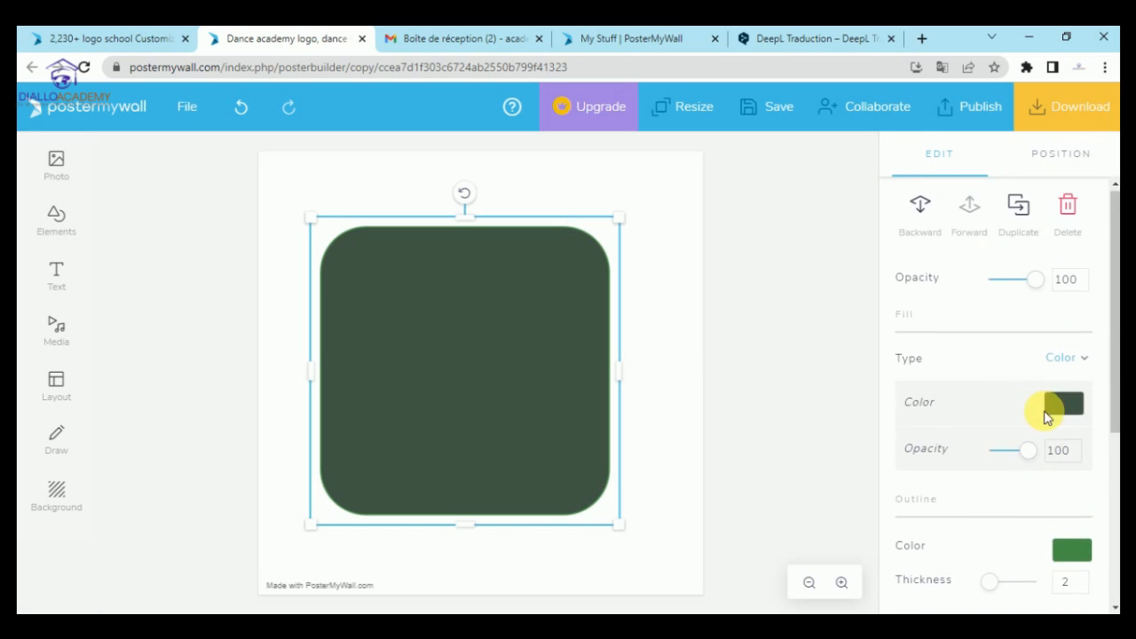
scroll(1037, 337, down, 3)
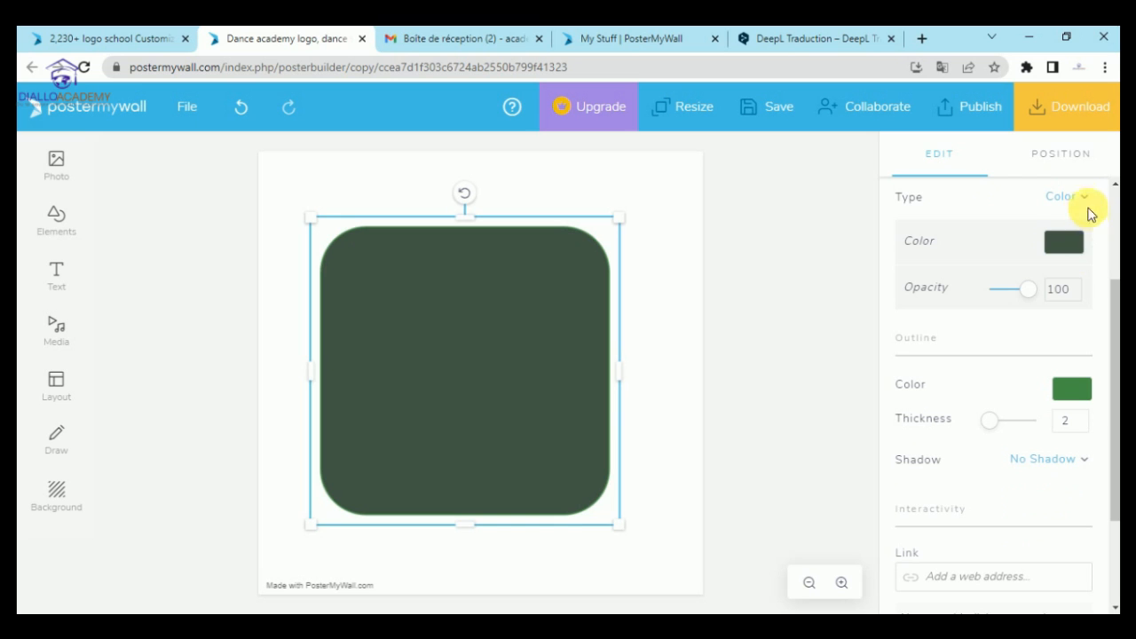
click(1088, 206)
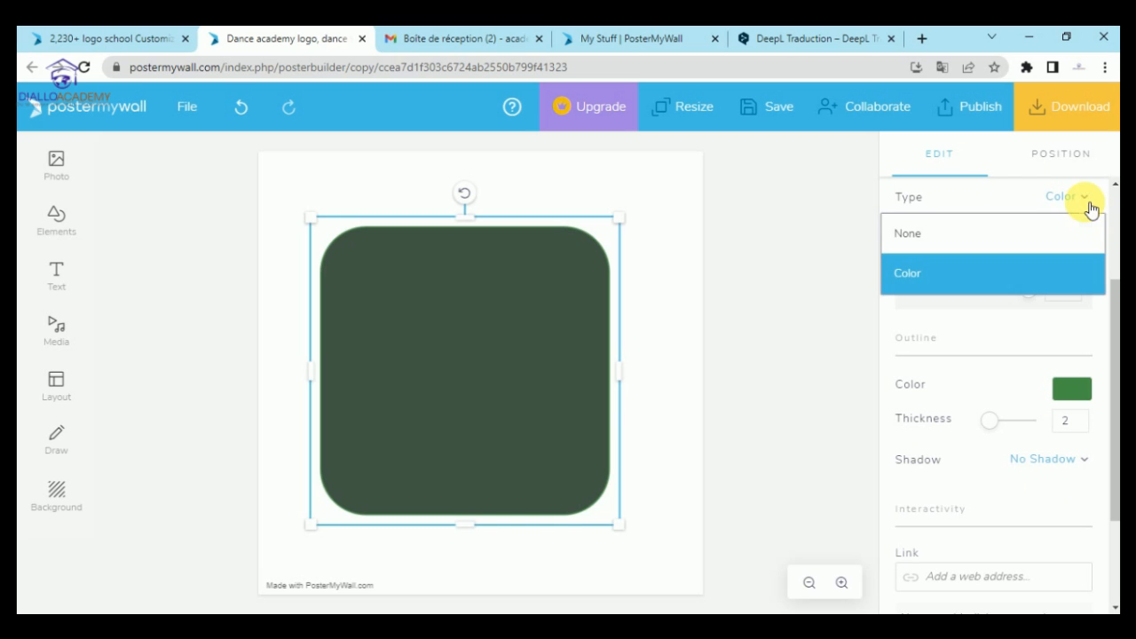
click(937, 233)
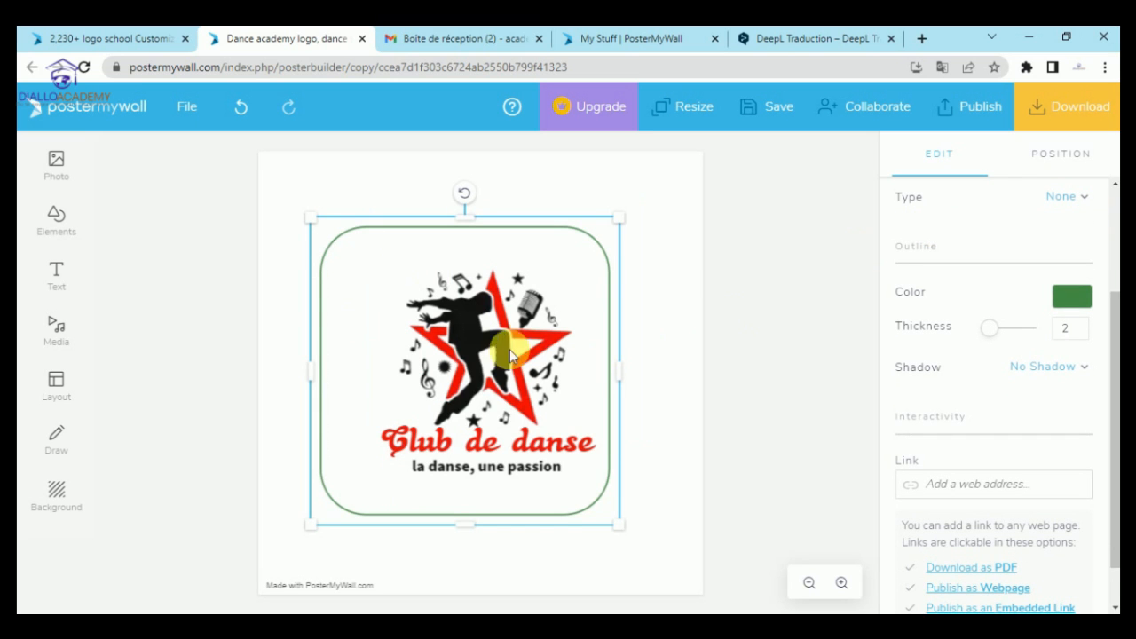
Shift the rounded frame slightly to the right and shrink it to fit more tightly around the logo
click(801, 383)
drag(331, 259, 345, 260)
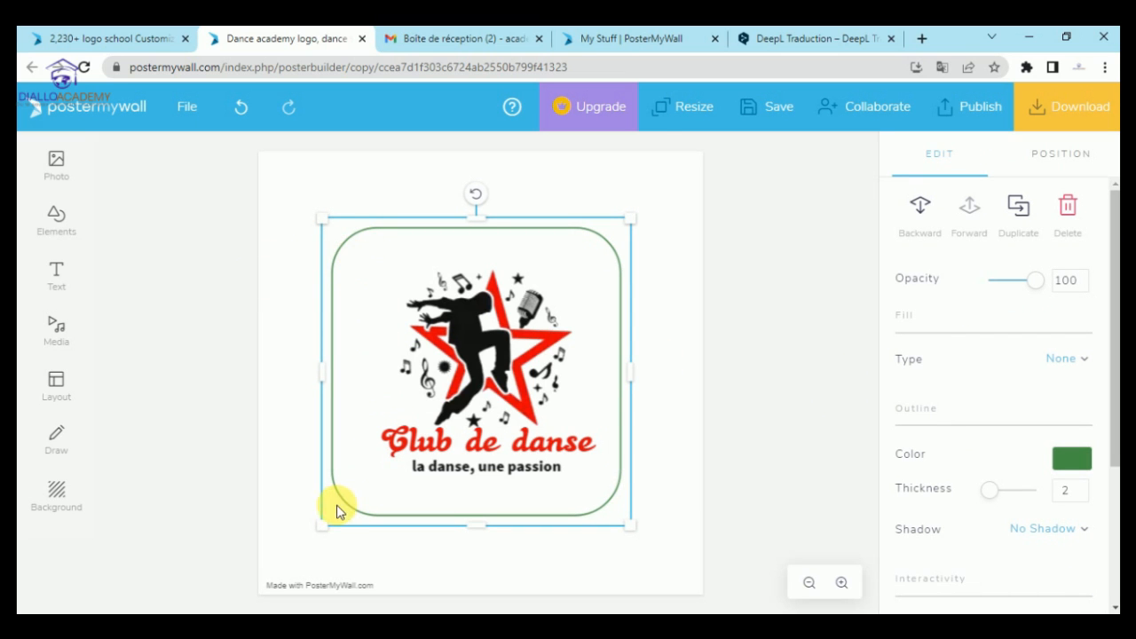
drag(334, 525, 355, 505)
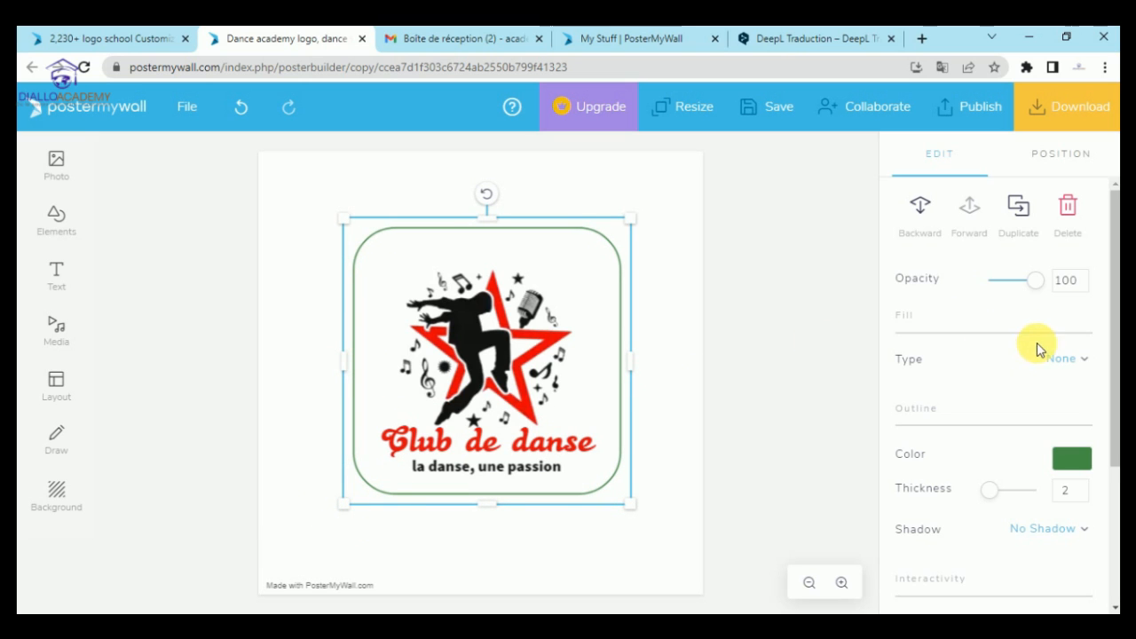
Switch the frame's fill type to Color and back to None to compare both looks
click(1094, 360)
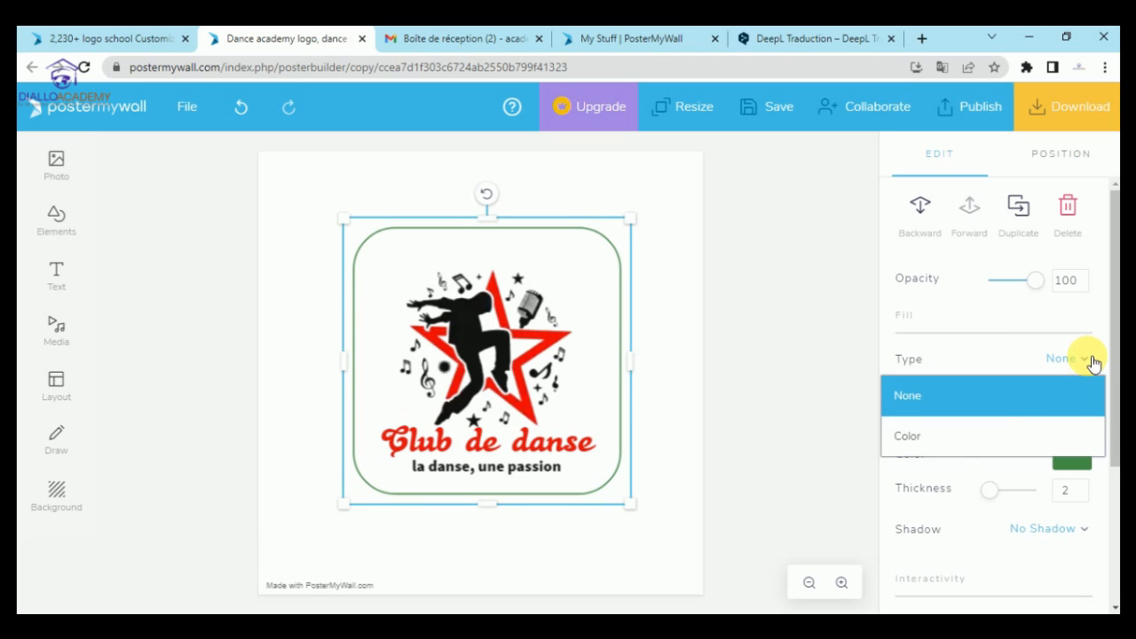
click(914, 436)
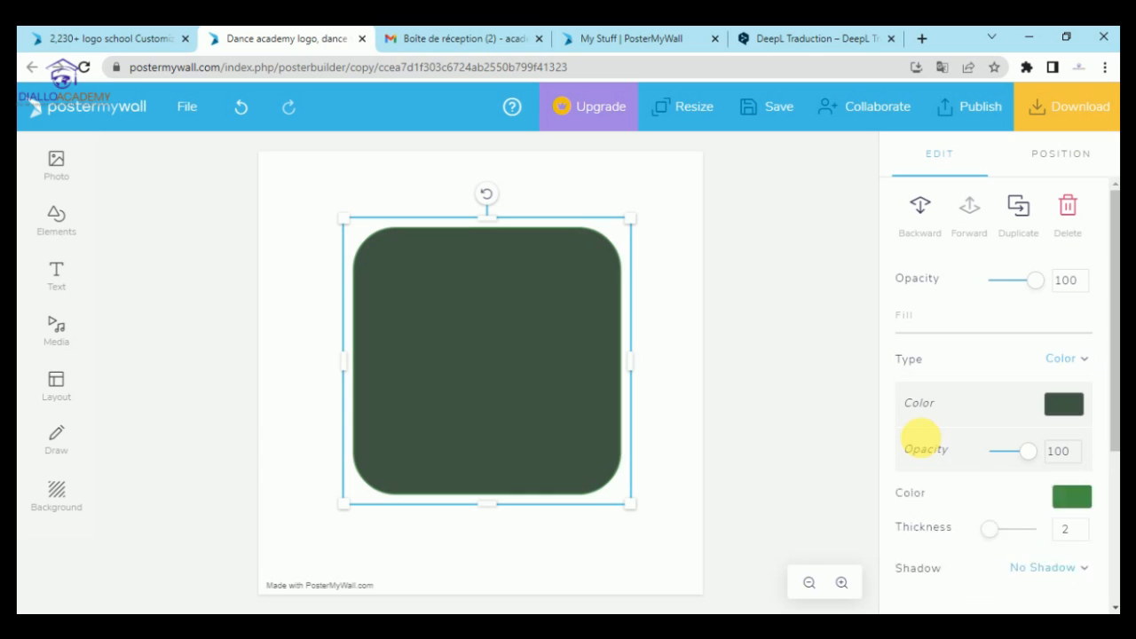
click(1070, 360)
click(914, 399)
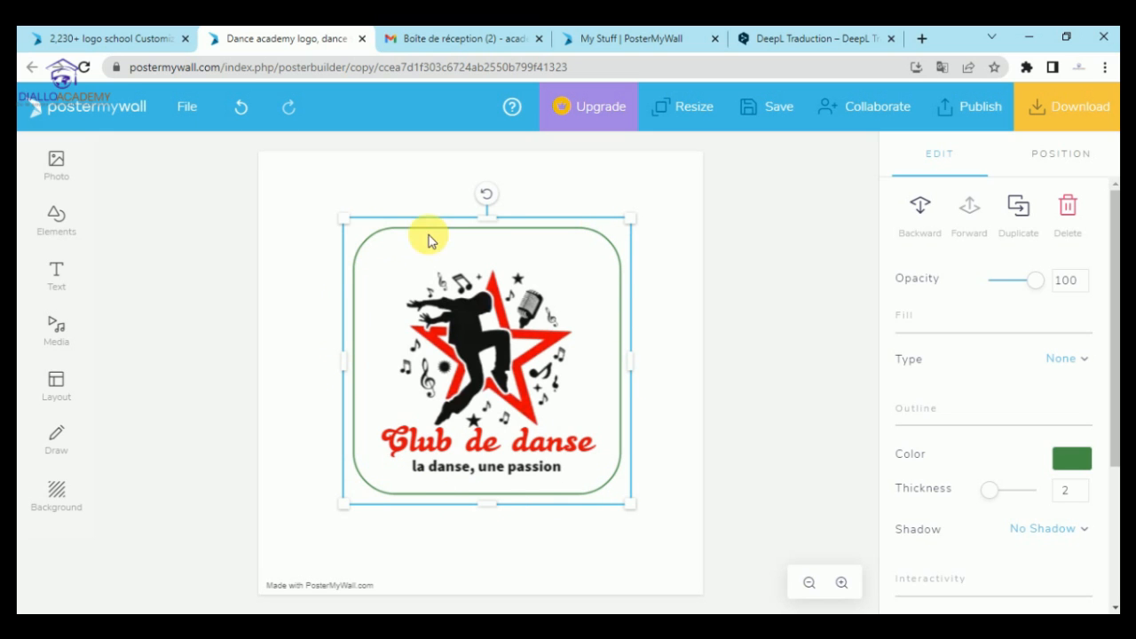
Set the frame's outline colour to the red #DE0B0B already used in the design
click(1069, 460)
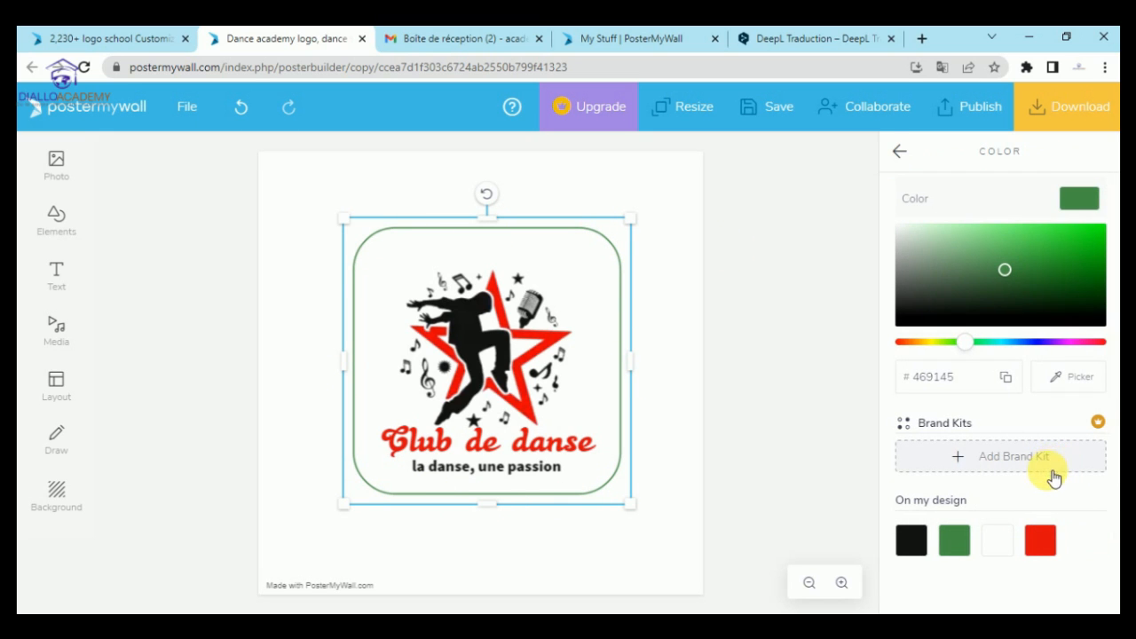
click(1038, 540)
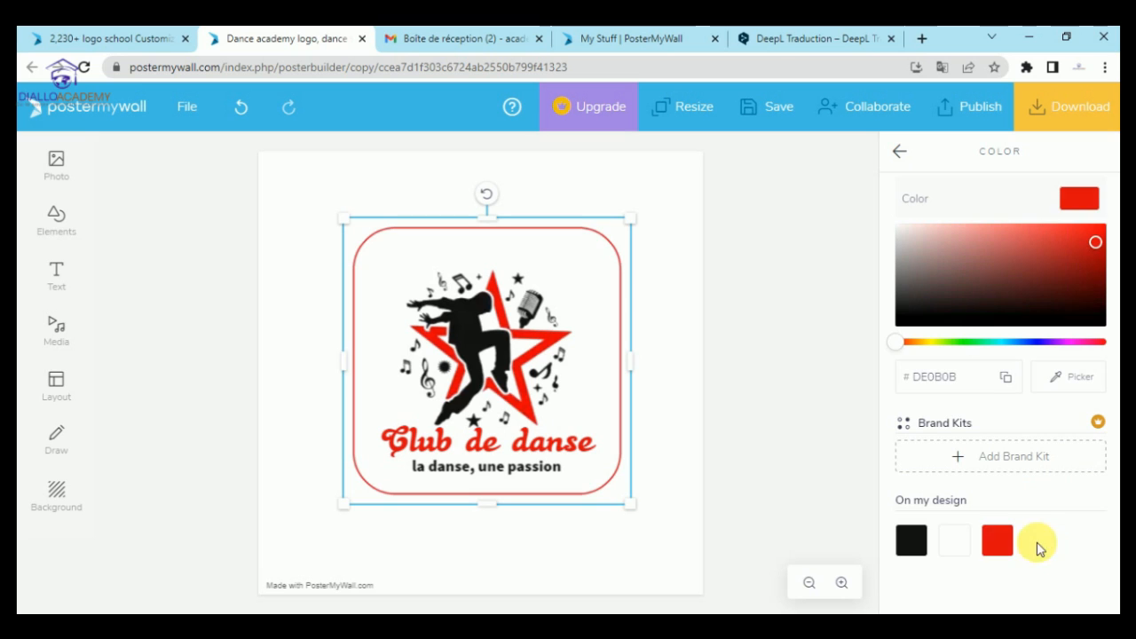
click(813, 400)
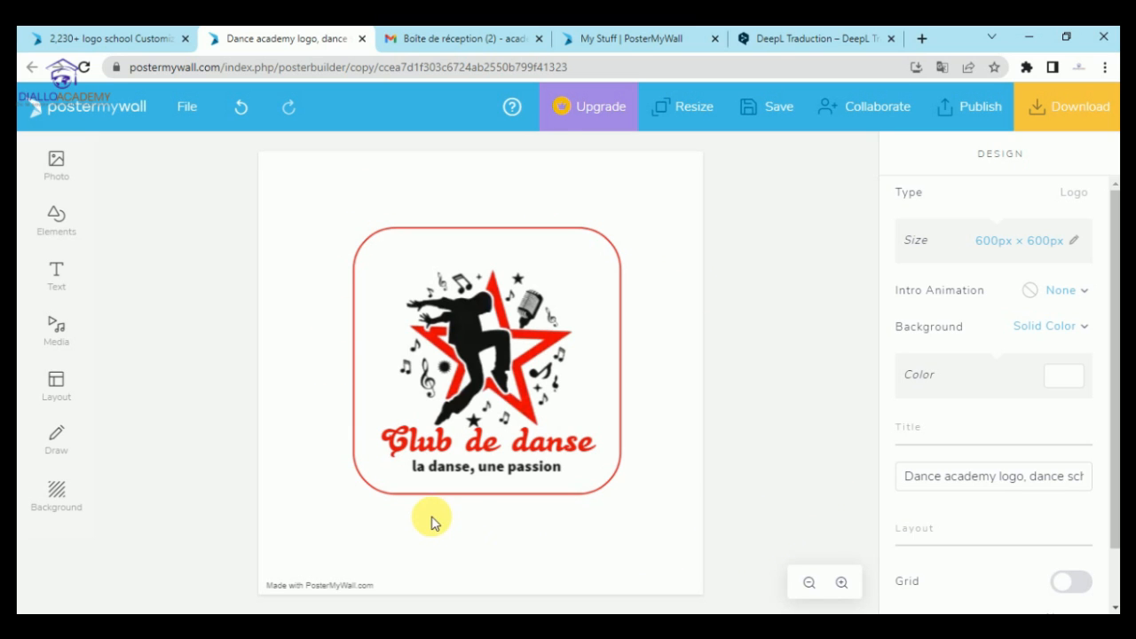
Save the finished logo design and download it as a free Basic Image
scroll(909, 381, down, 1)
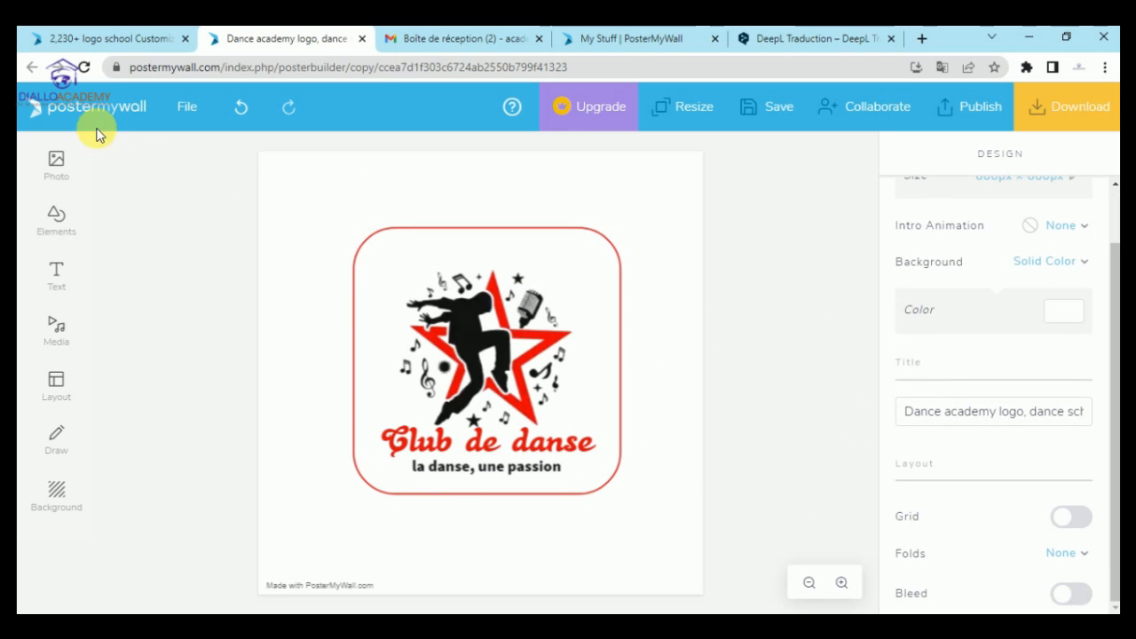
click(199, 122)
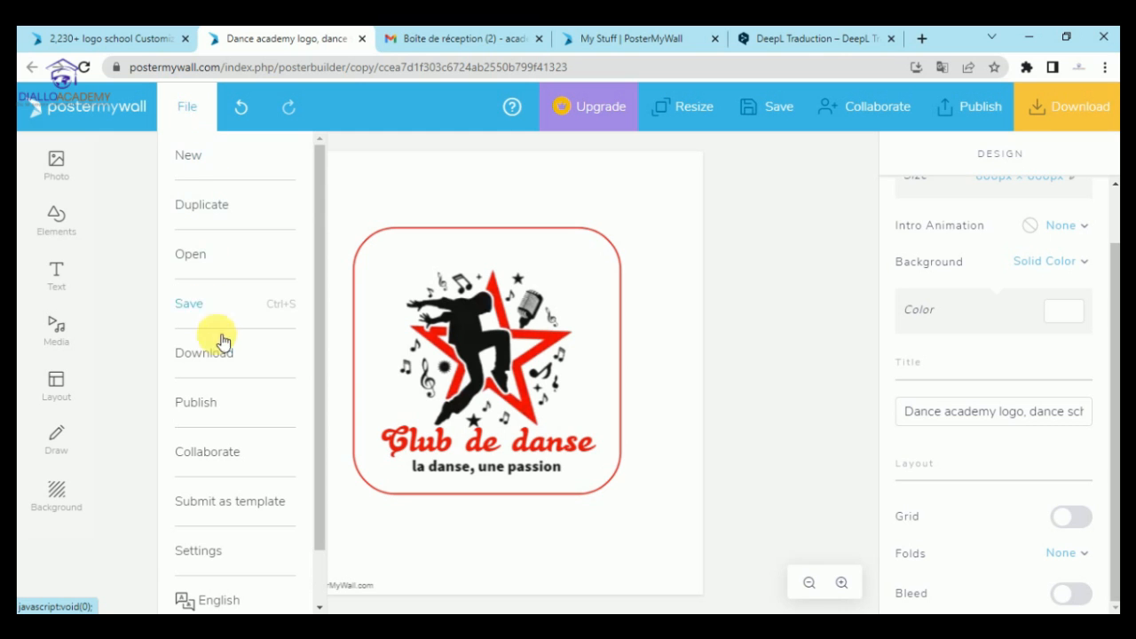
click(195, 308)
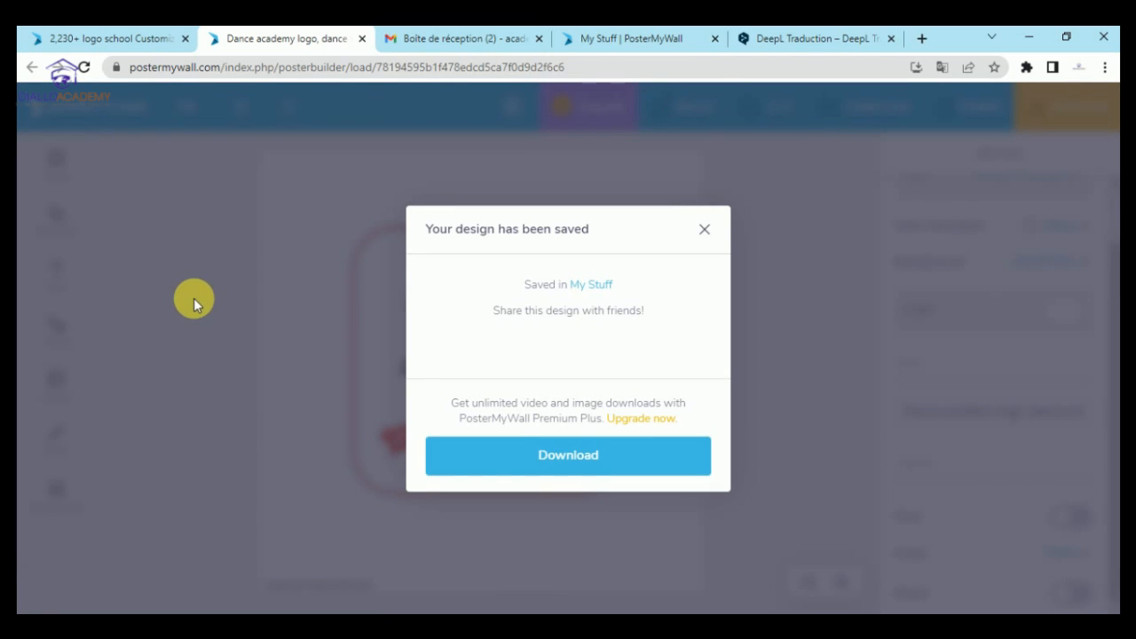
click(571, 453)
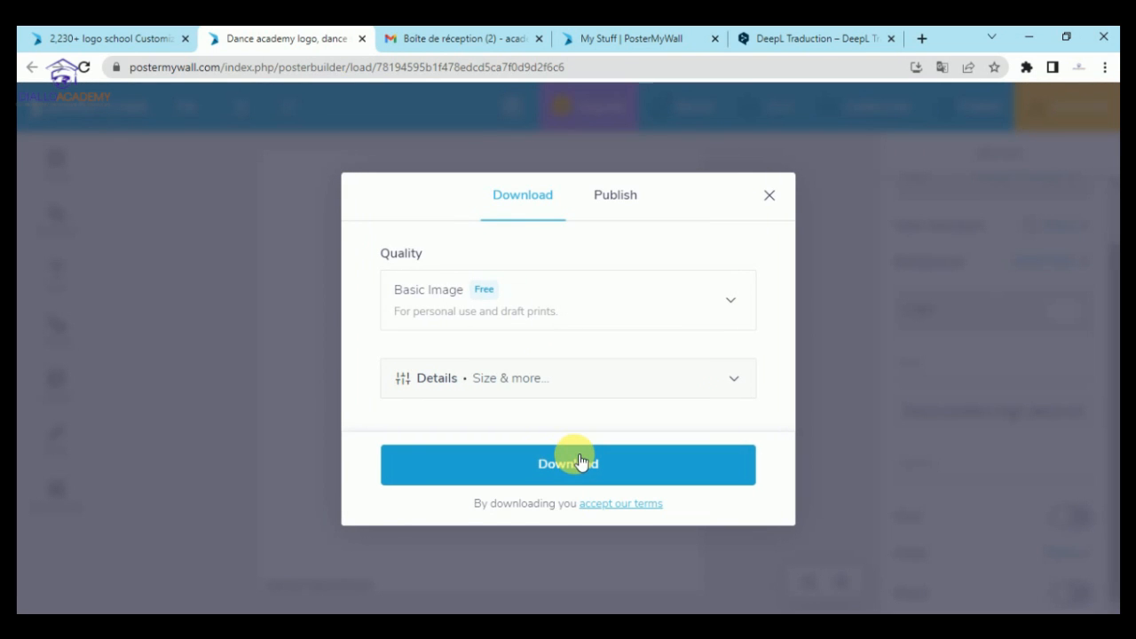
click(519, 466)
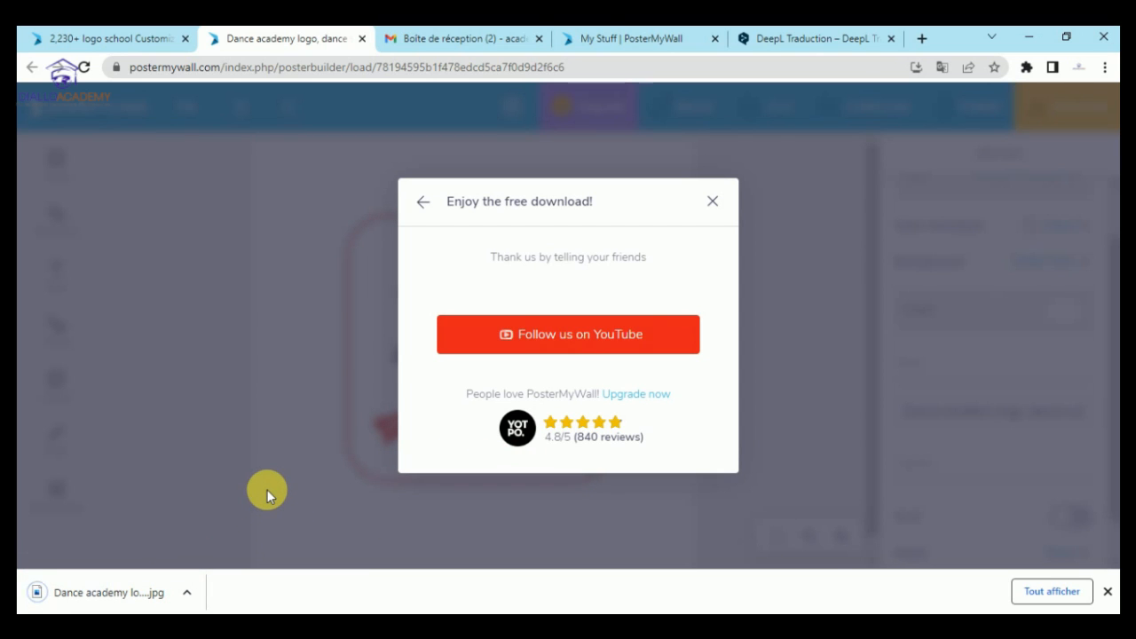
Open the downloaded logo image to check it, close the viewer and dismiss the free download message
click(185, 597)
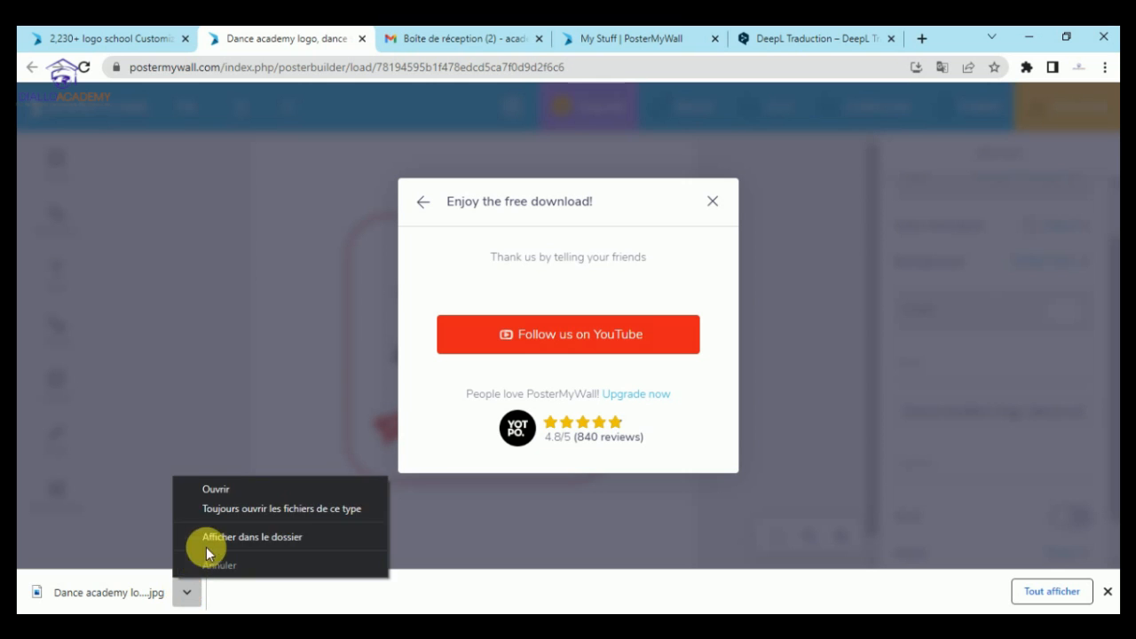
click(234, 493)
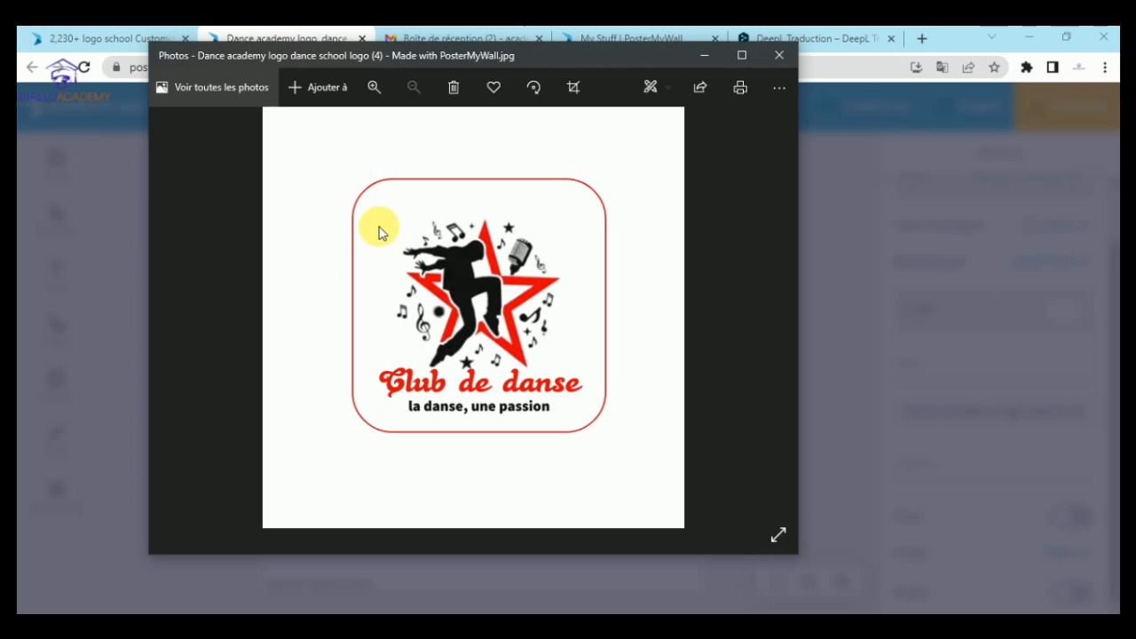
click(778, 56)
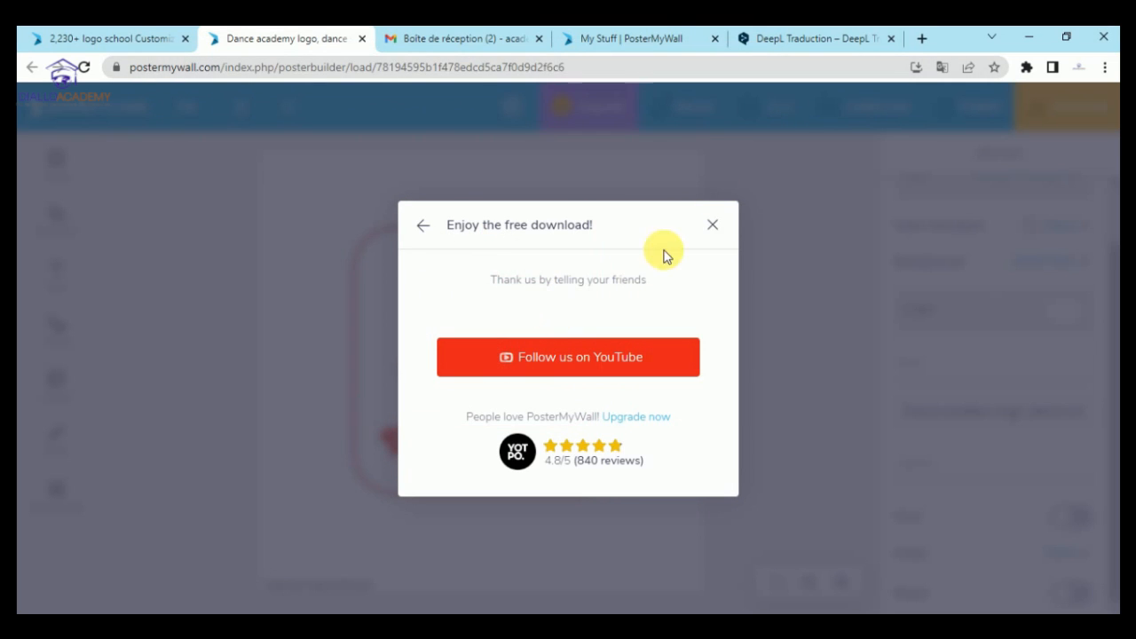
click(718, 236)
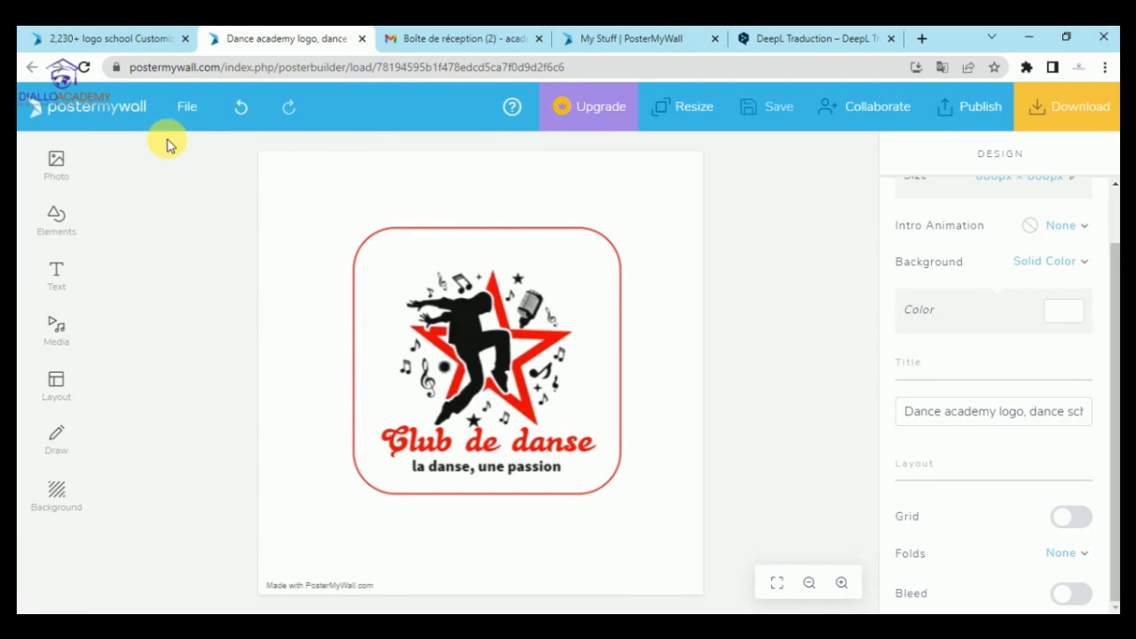
Start a new design from the template gallery and search the templates for "logo football"
click(188, 111)
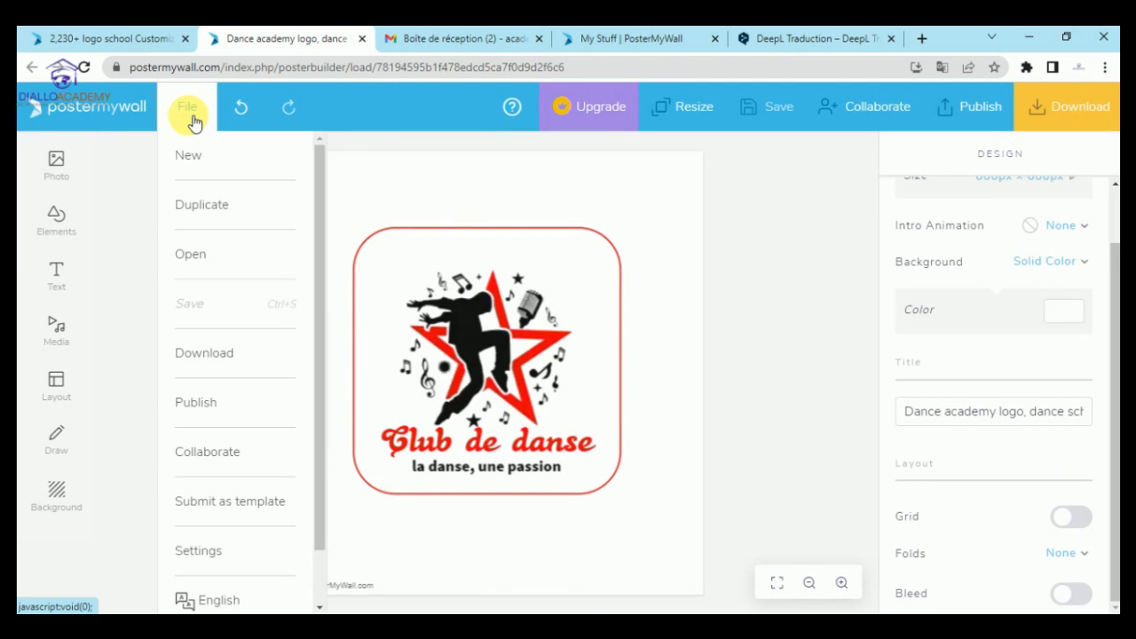
click(211, 161)
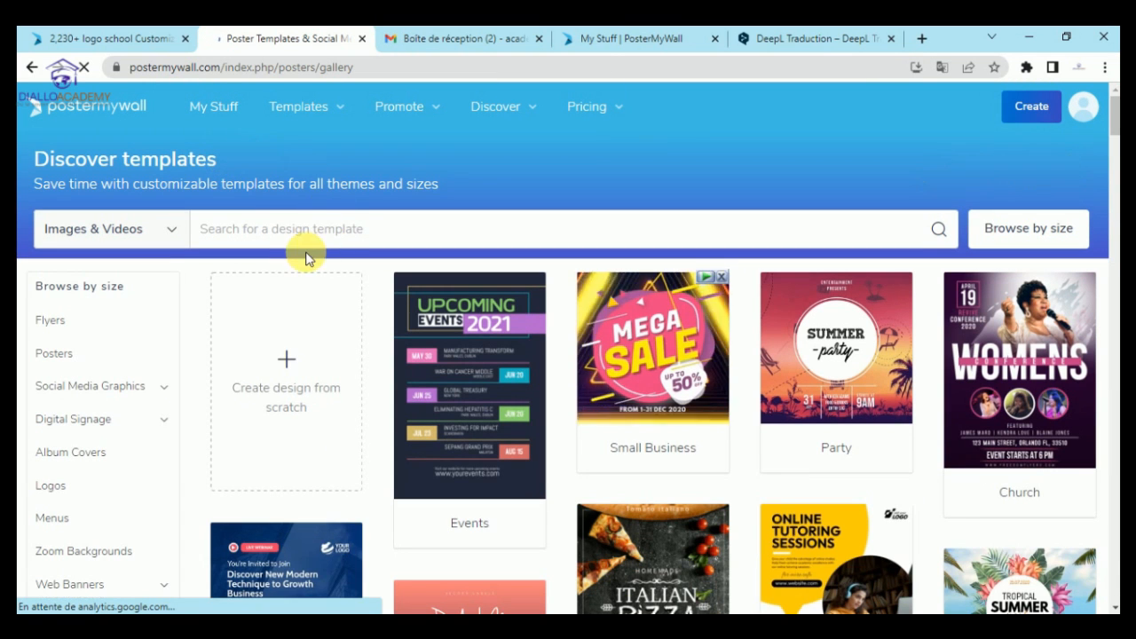
click(307, 237)
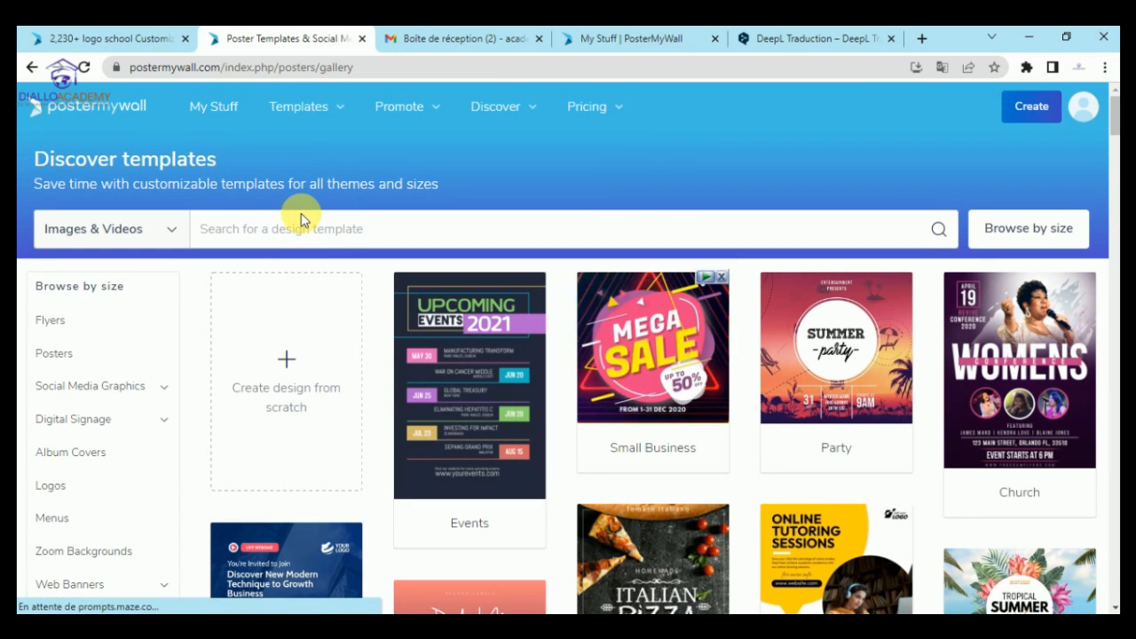
text(logo )
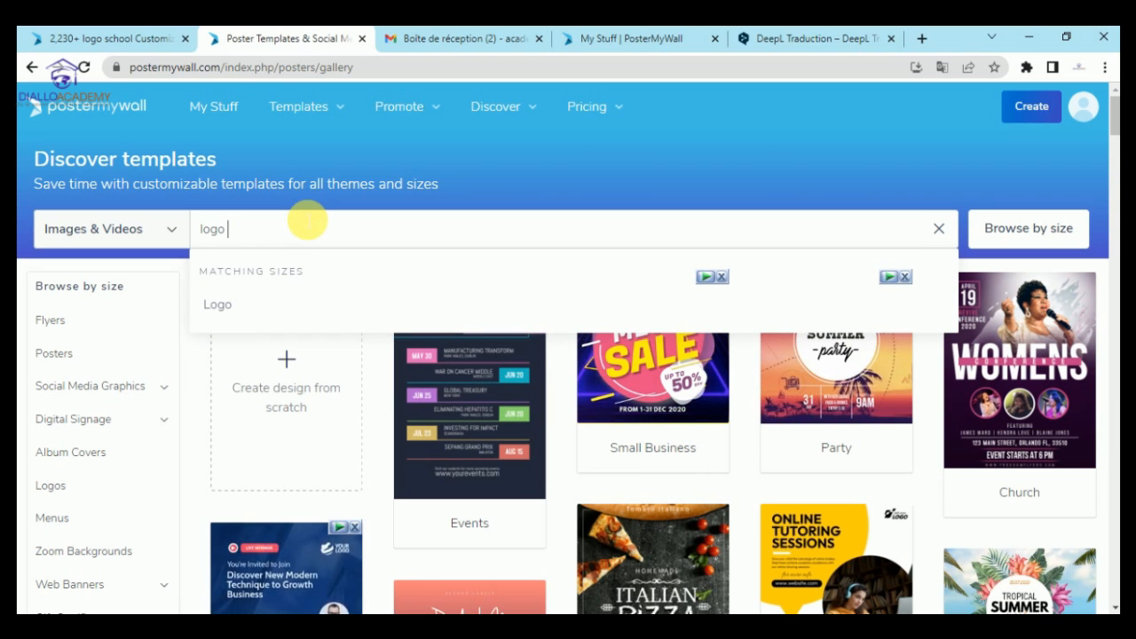
text(footb)
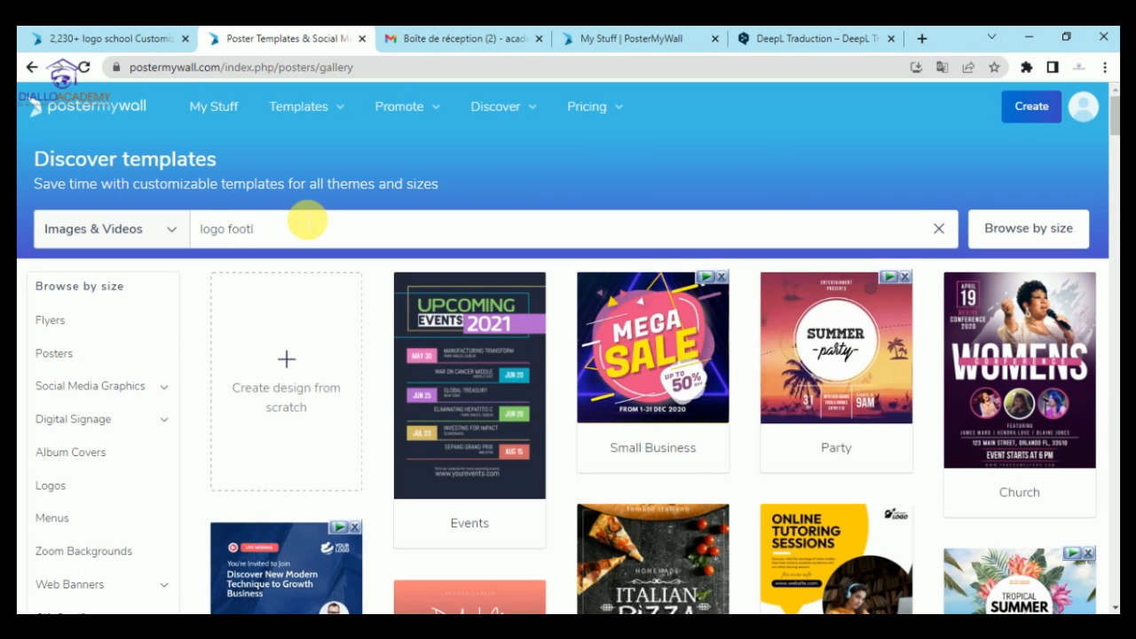
text(all)
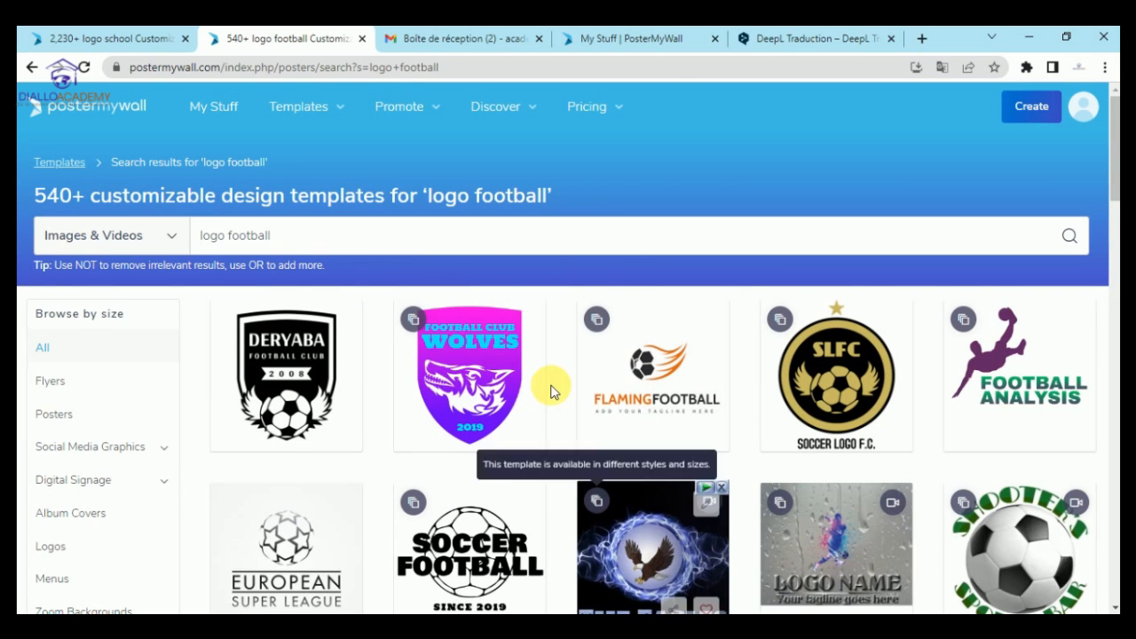
Browse the football logo templates and open the dark Soccer Club crest with golden wings for customisation
scroll(545, 355, down, 3)
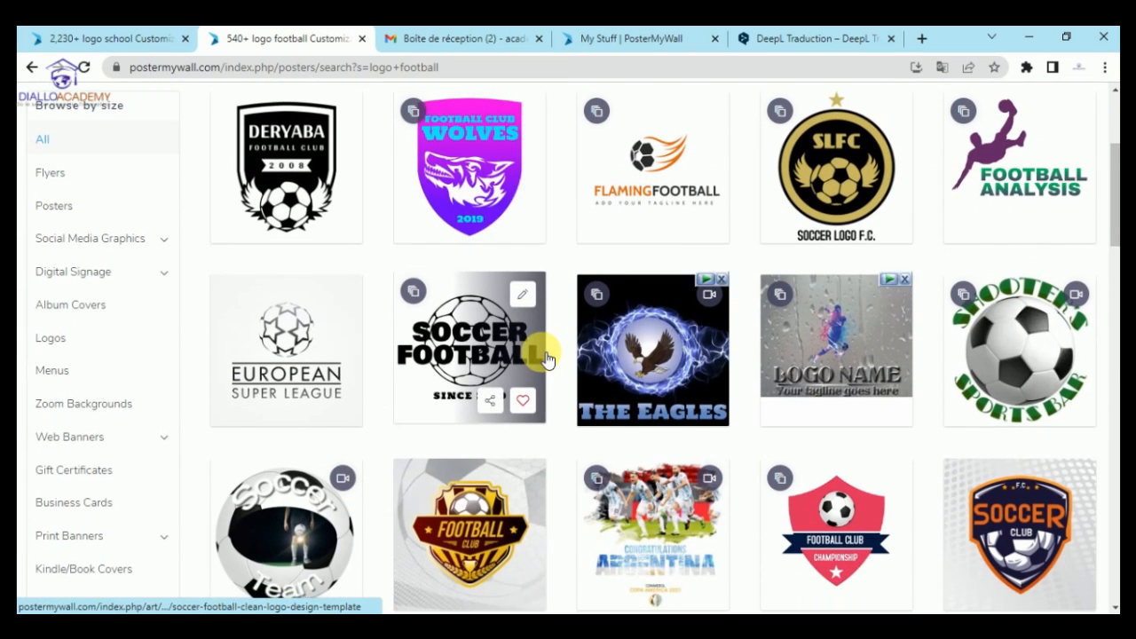
scroll(545, 355, down, 6)
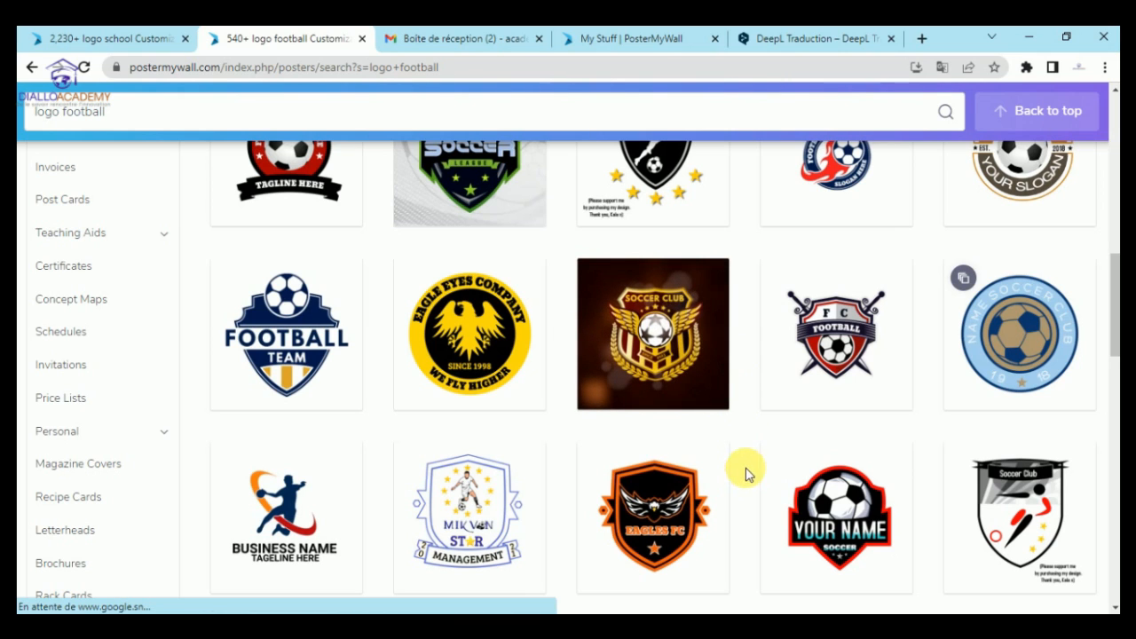
scroll(748, 448, down, 3)
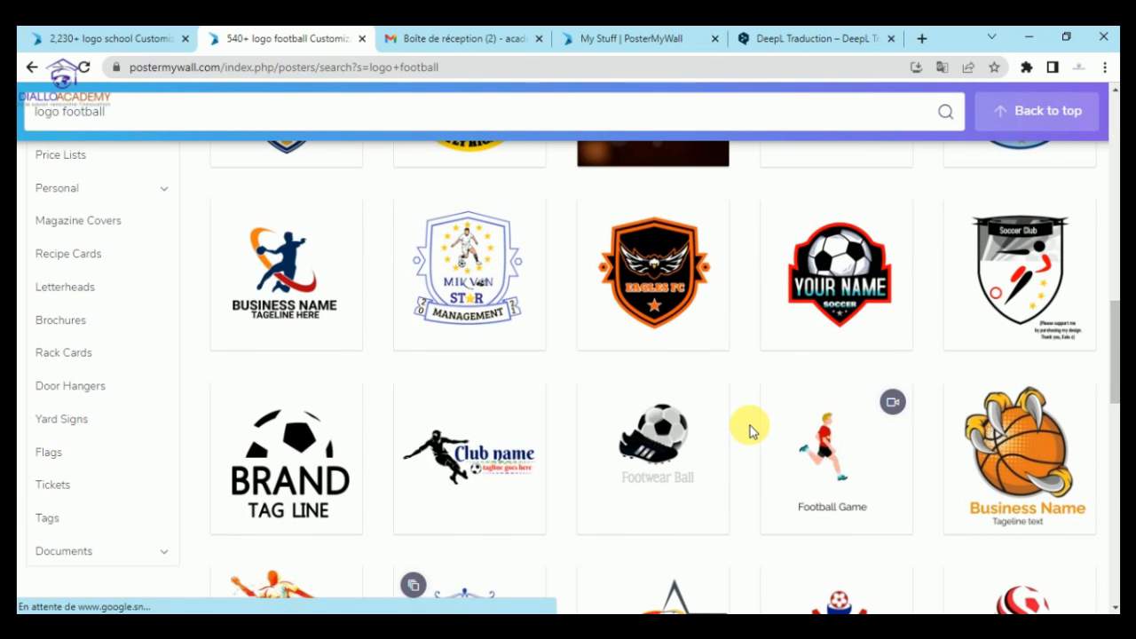
scroll(750, 431, down, 2)
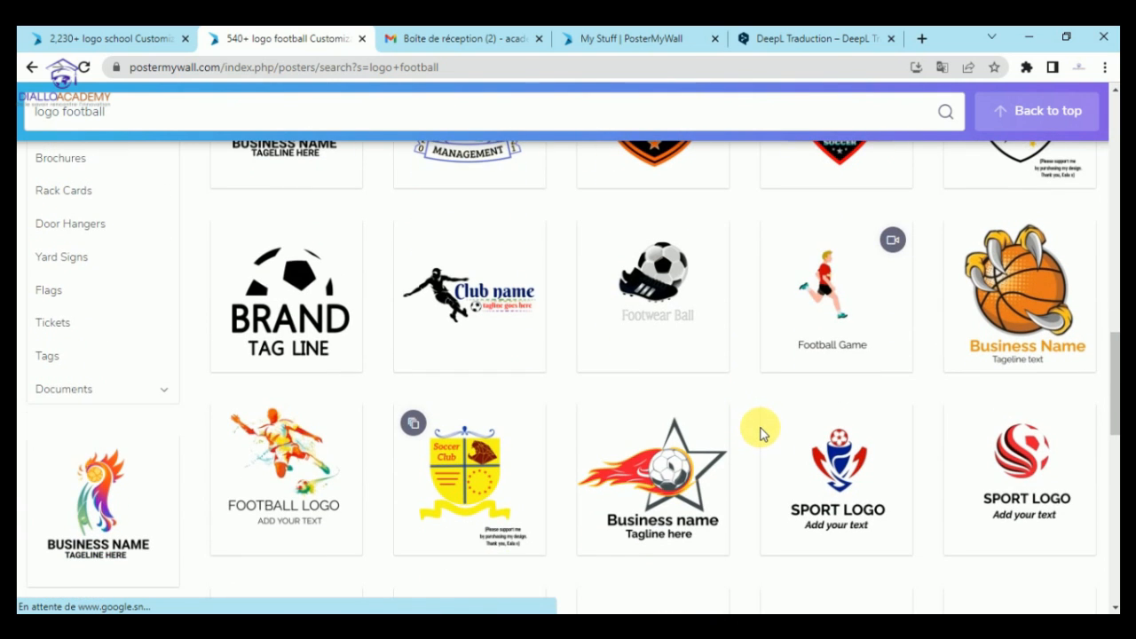
scroll(760, 432, down, 4)
scroll(759, 426, up, 5)
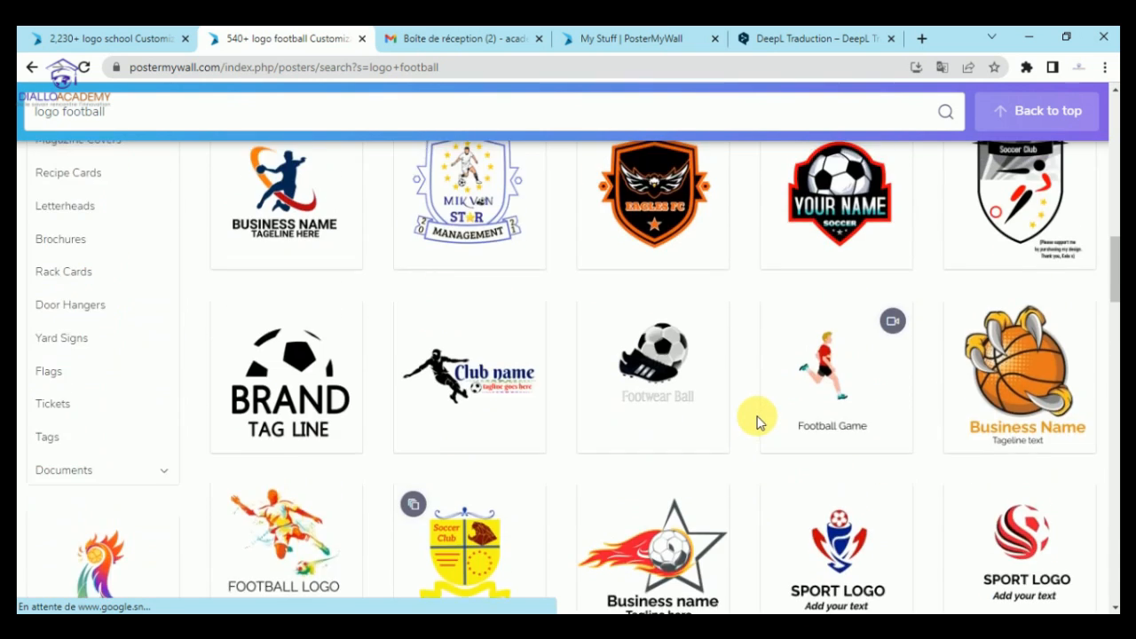
scroll(757, 422, up, 4)
click(704, 283)
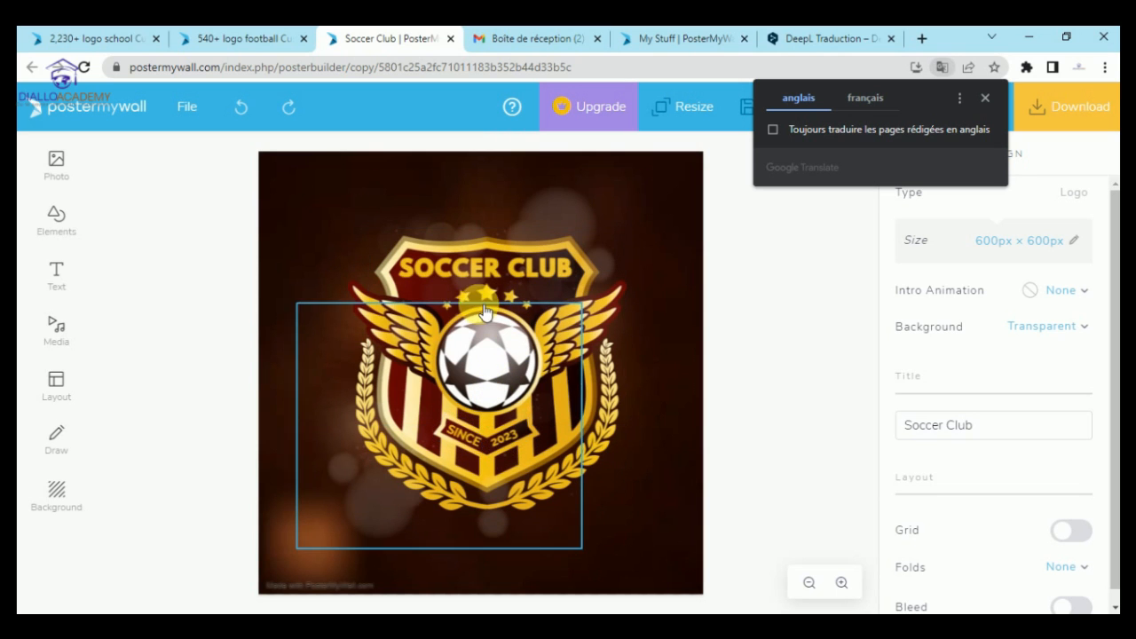
Pull the faint bokeh overlay at 14 opacity off the lower part of the crest and delete it
click(486, 271)
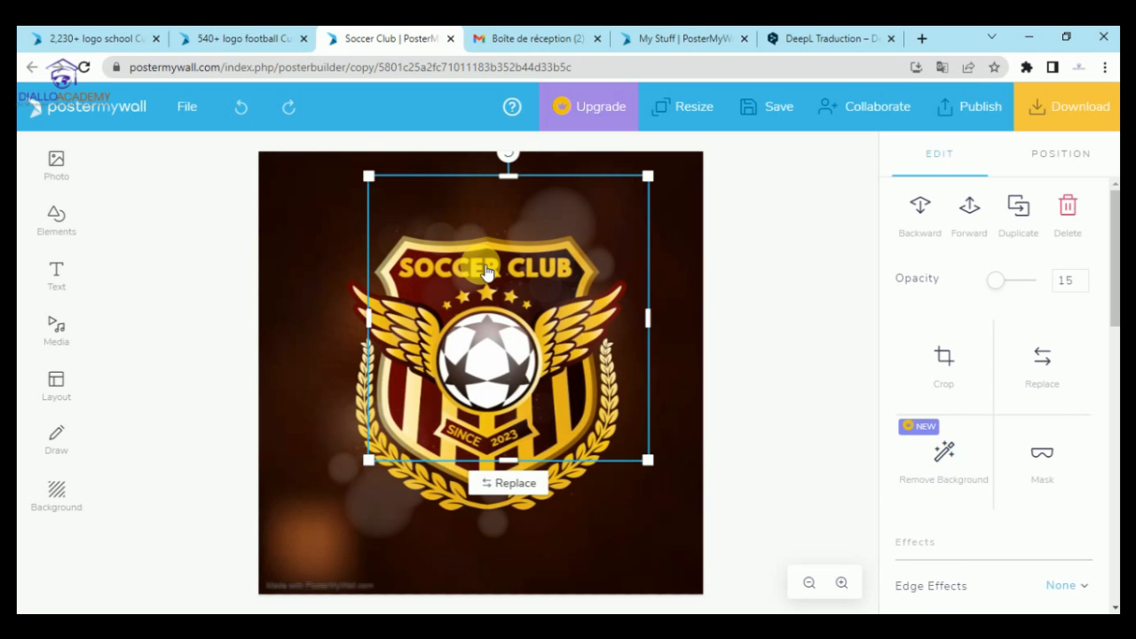
drag(486, 270, 511, 546)
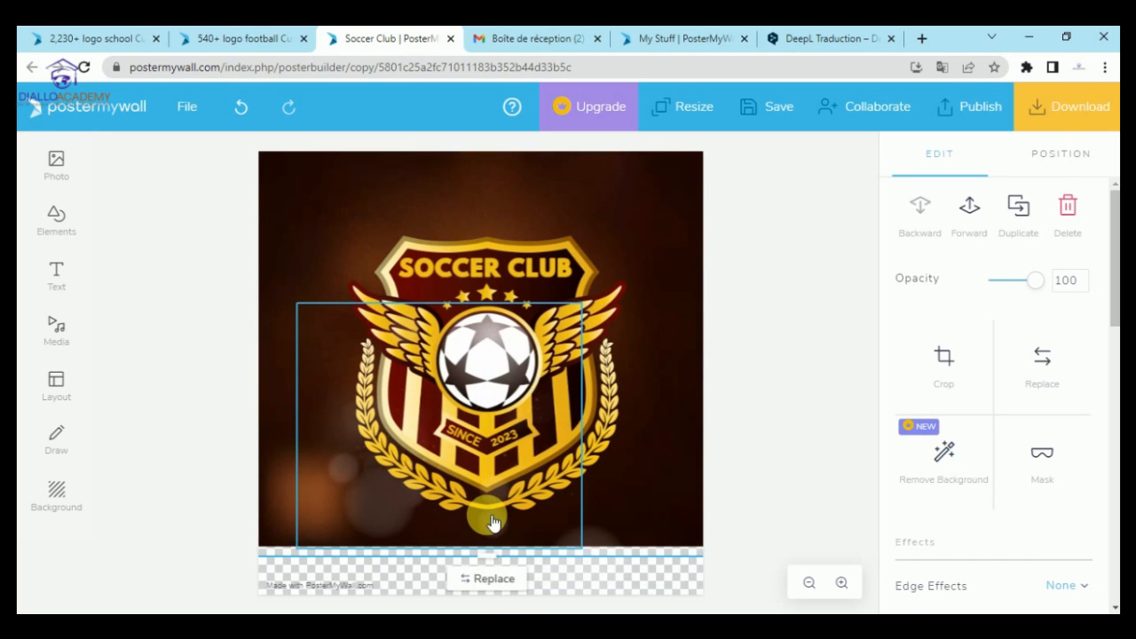
drag(369, 417, 600, 526)
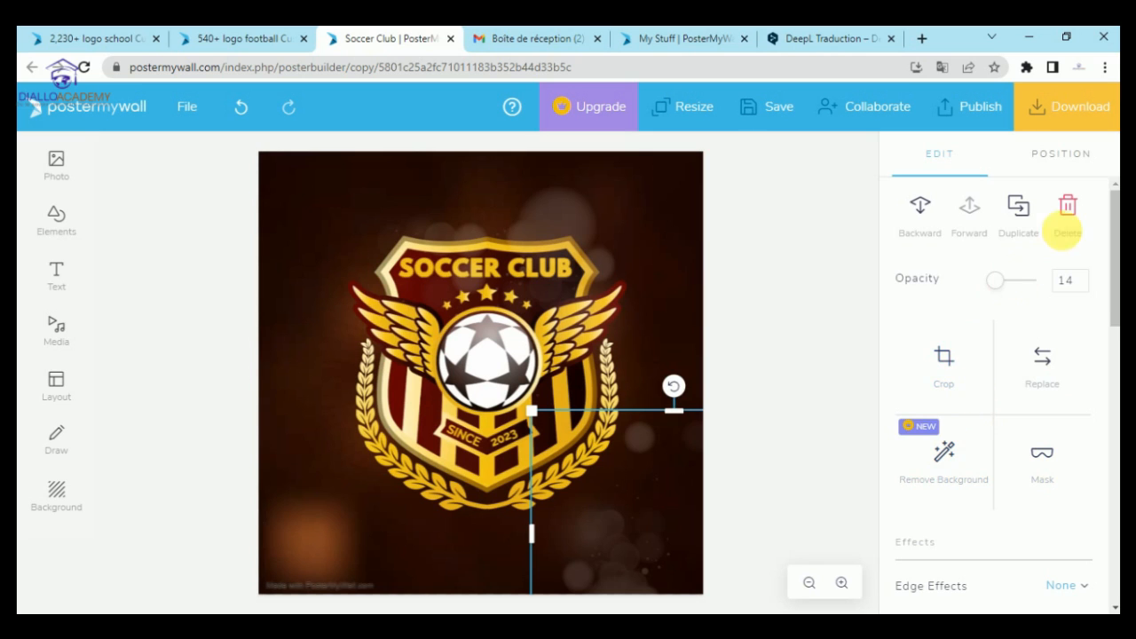
click(1072, 208)
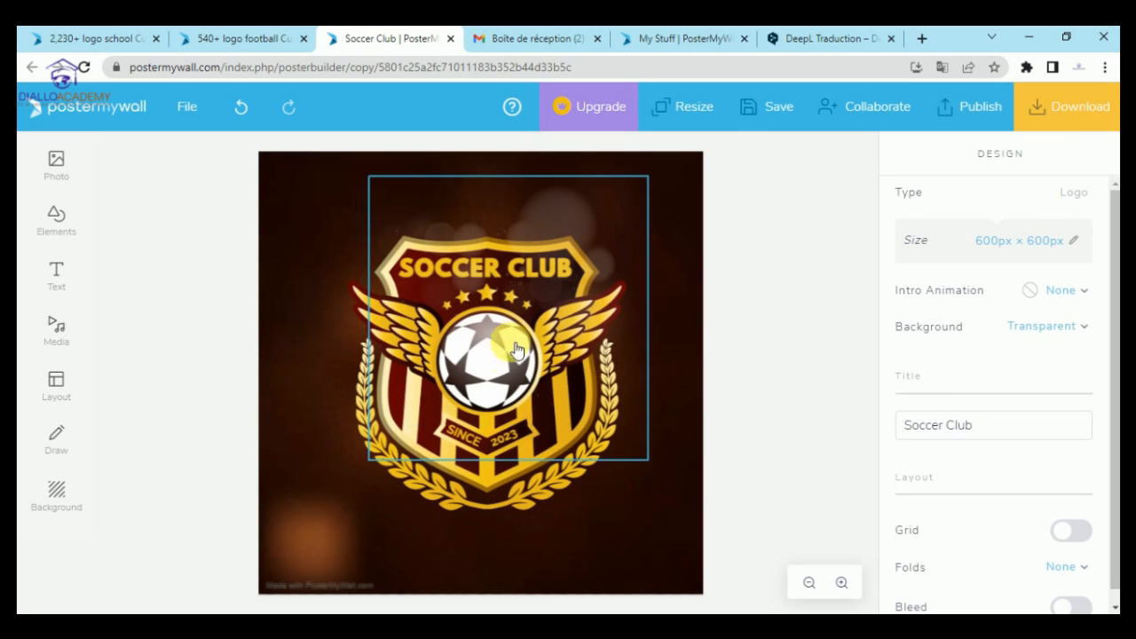
Undo the background shift, then move the remaining bokeh overlay away from the crest and delete it
click(489, 359)
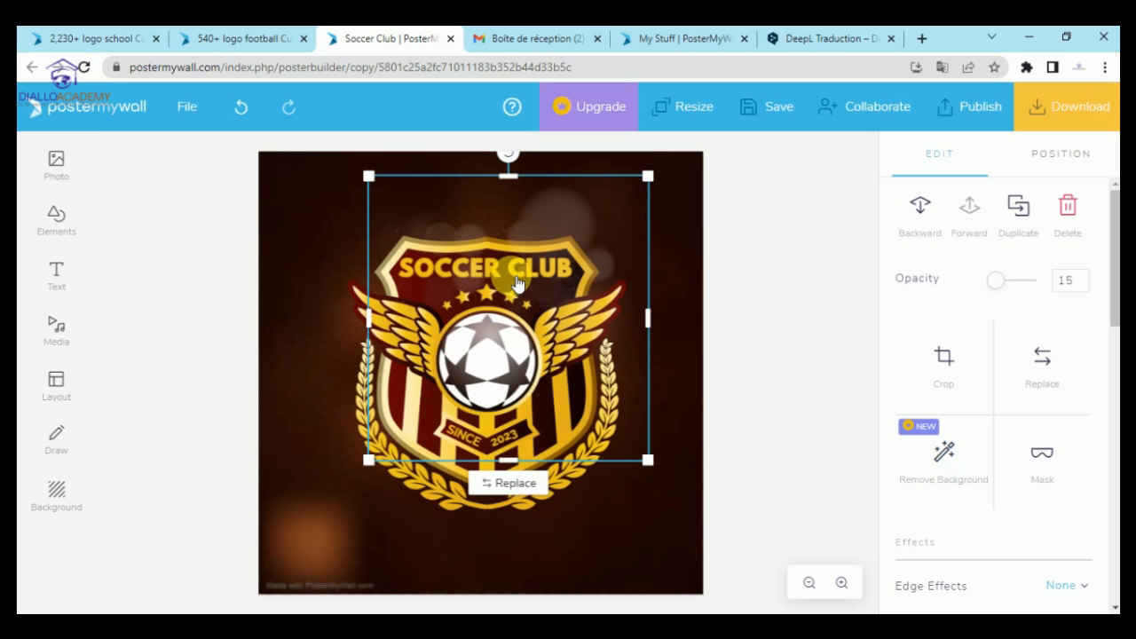
drag(631, 233, 627, 277)
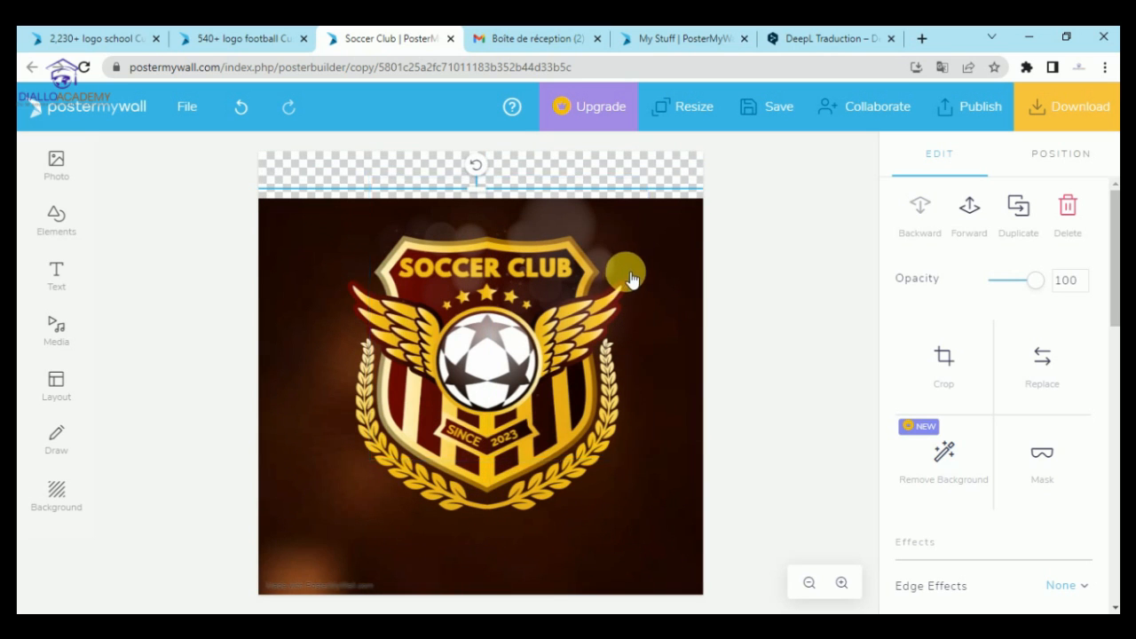
key(ctrl+z)
click(623, 265)
drag(623, 265, 677, 512)
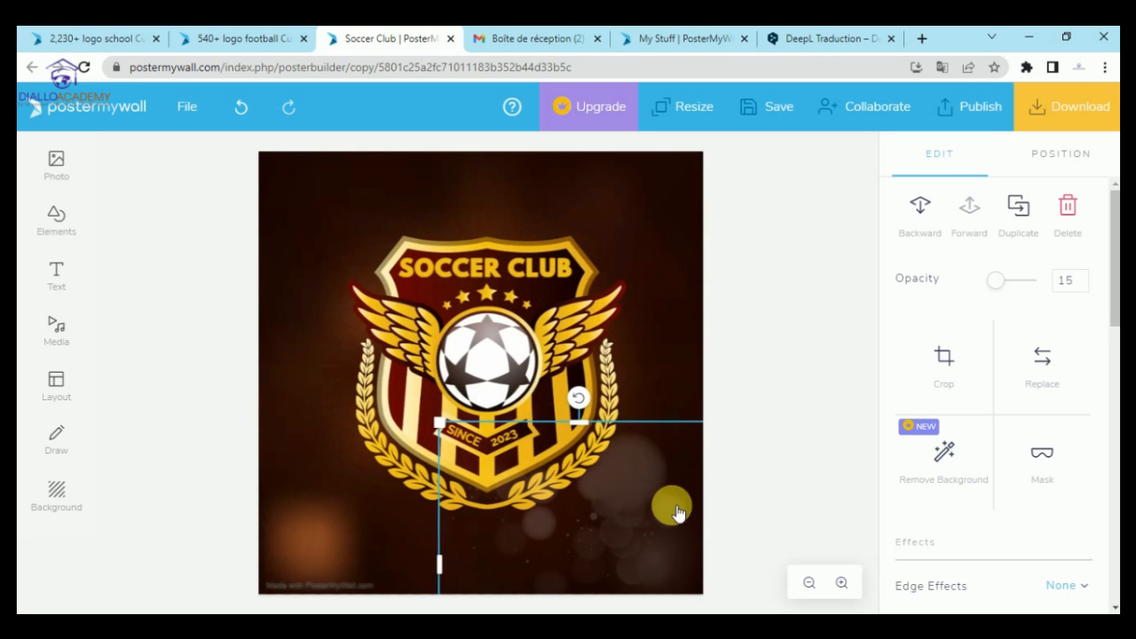
click(1062, 217)
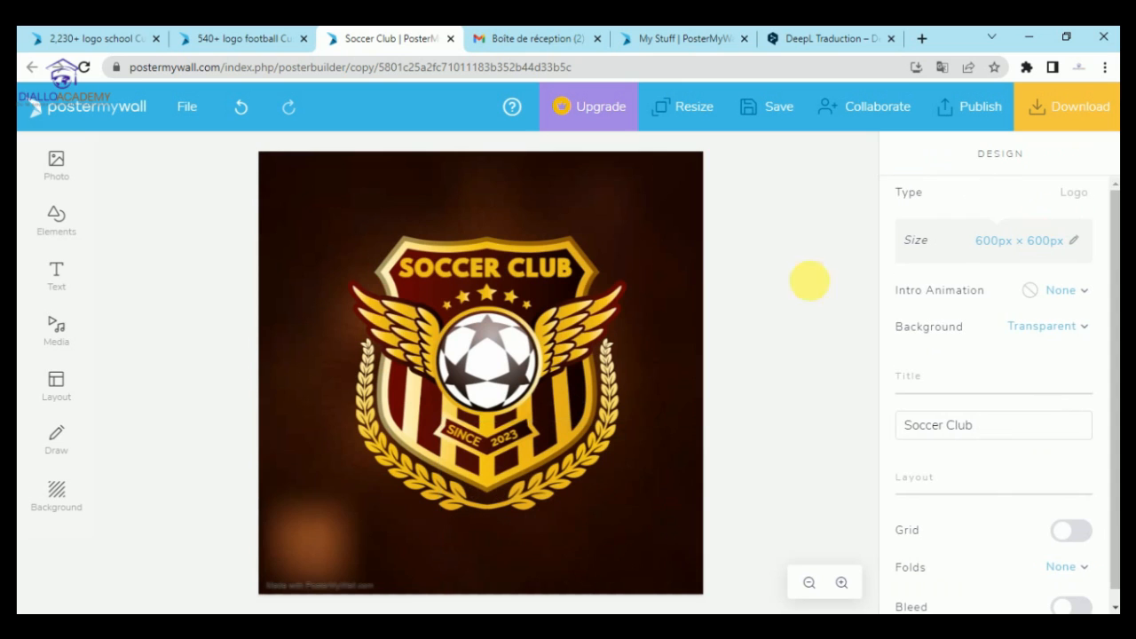
Replace the crest's SOCCER CLUB title with FULL FC and centre it horizontally in its text box
click(522, 272)
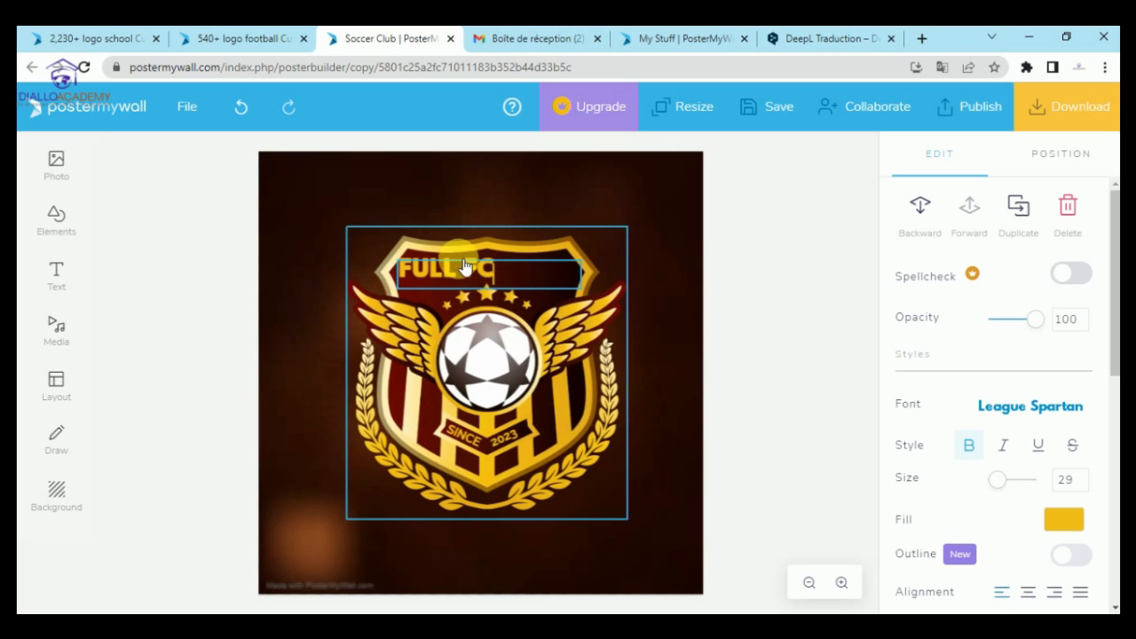
click(713, 307)
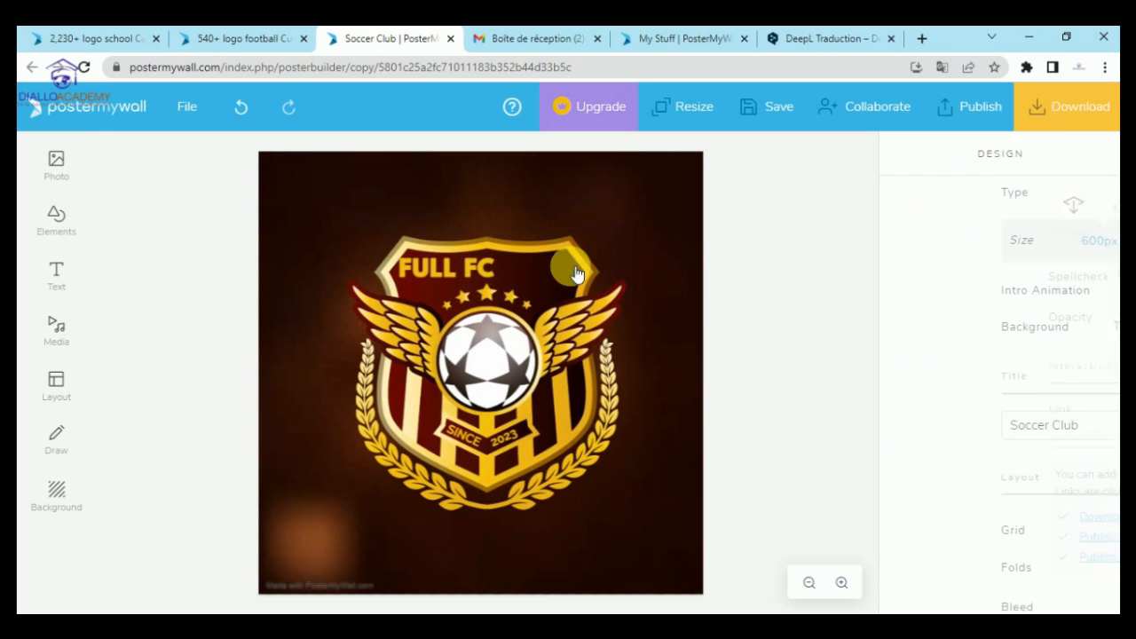
click(494, 279)
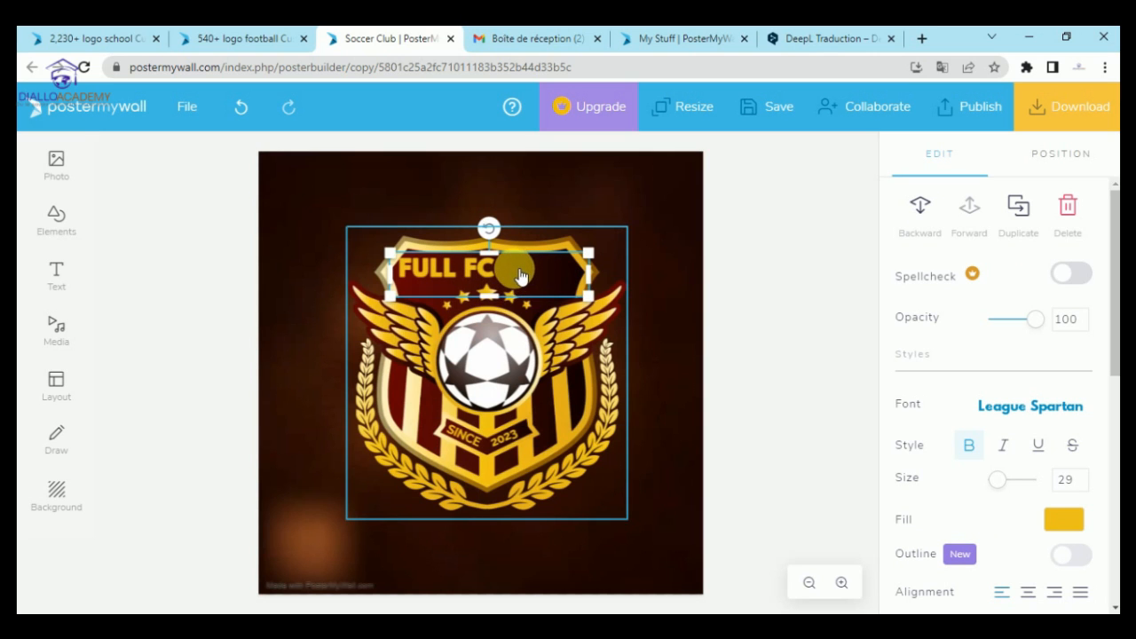
scroll(992, 371, down, 2)
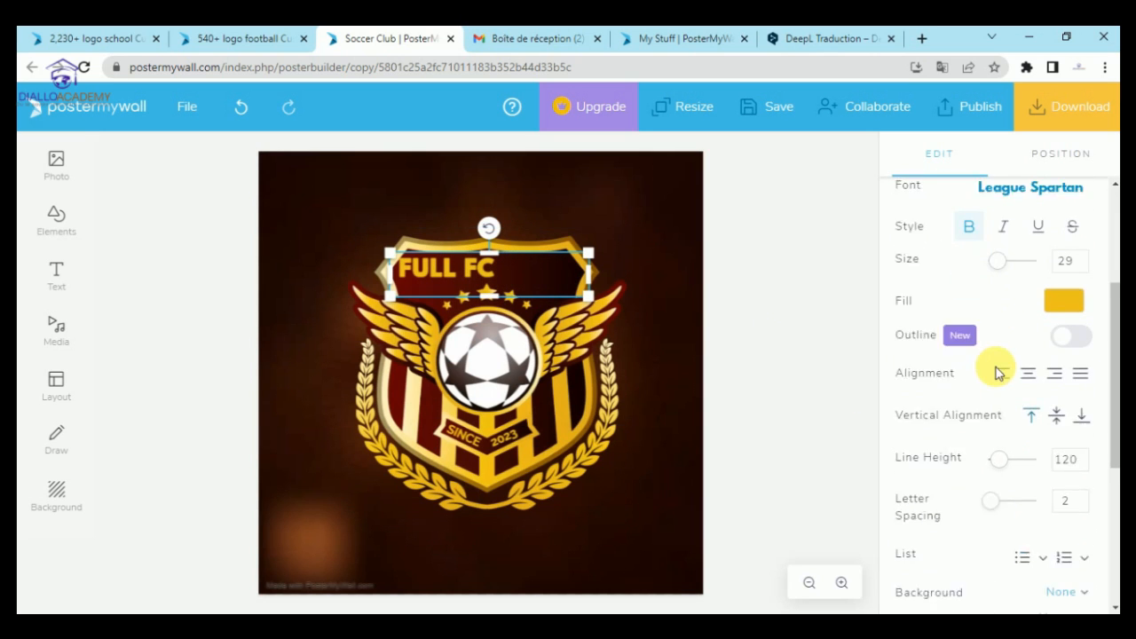
scroll(996, 373, down, 1)
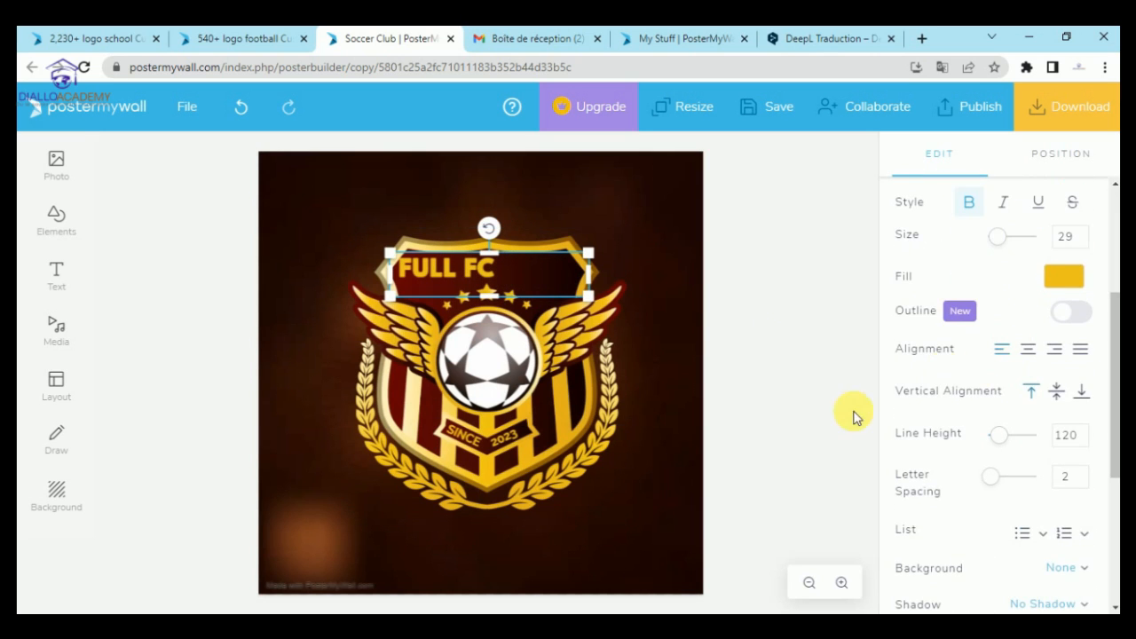
click(1035, 357)
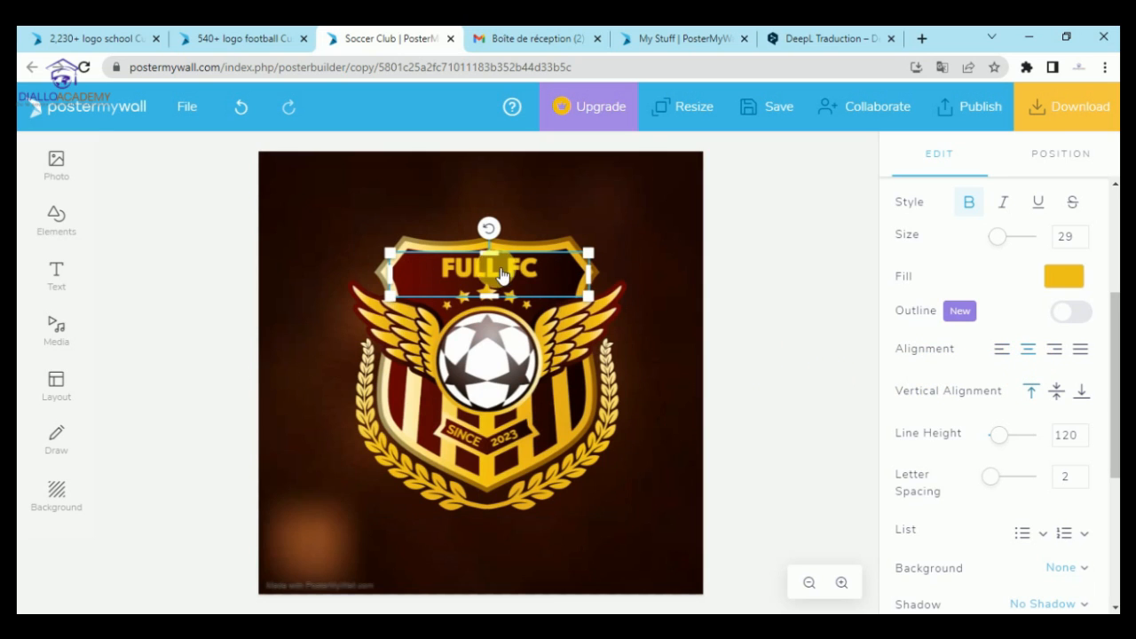
Try right and justified alignment on the crest's title, and return it to centred
click(1055, 352)
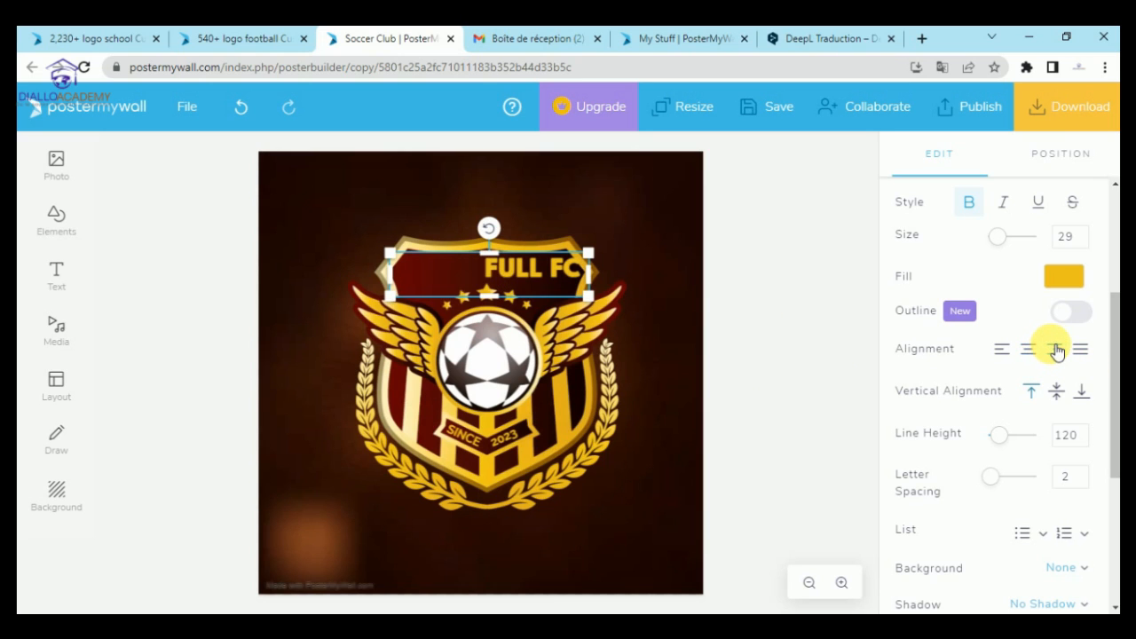
click(1082, 351)
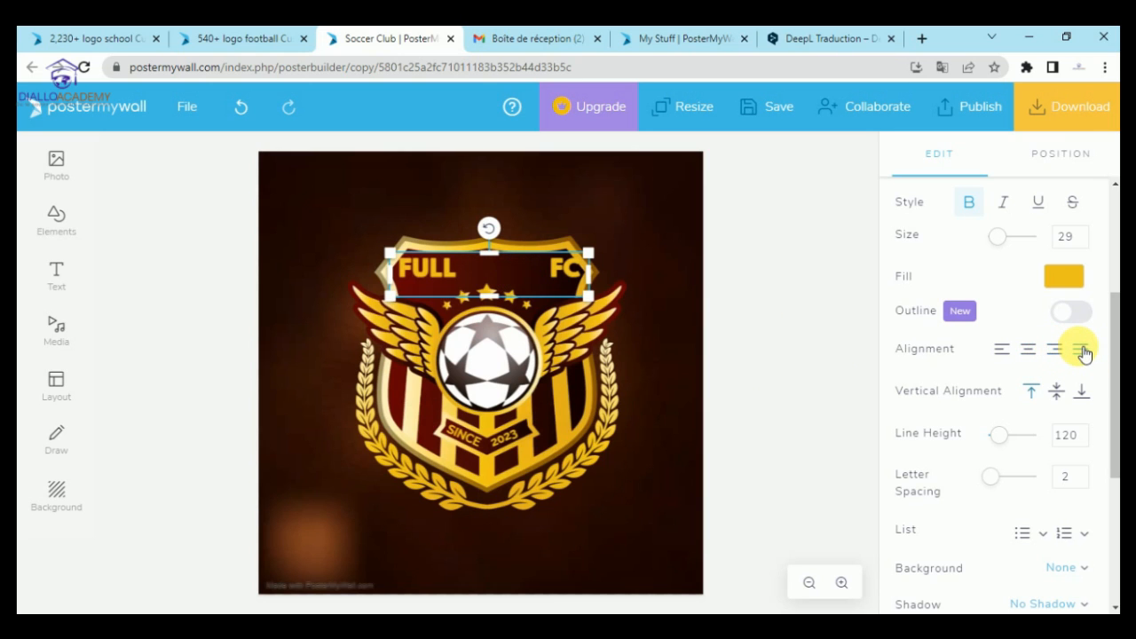
click(1027, 353)
Replace the crest's FULL FC title with CASA FC
click(527, 277)
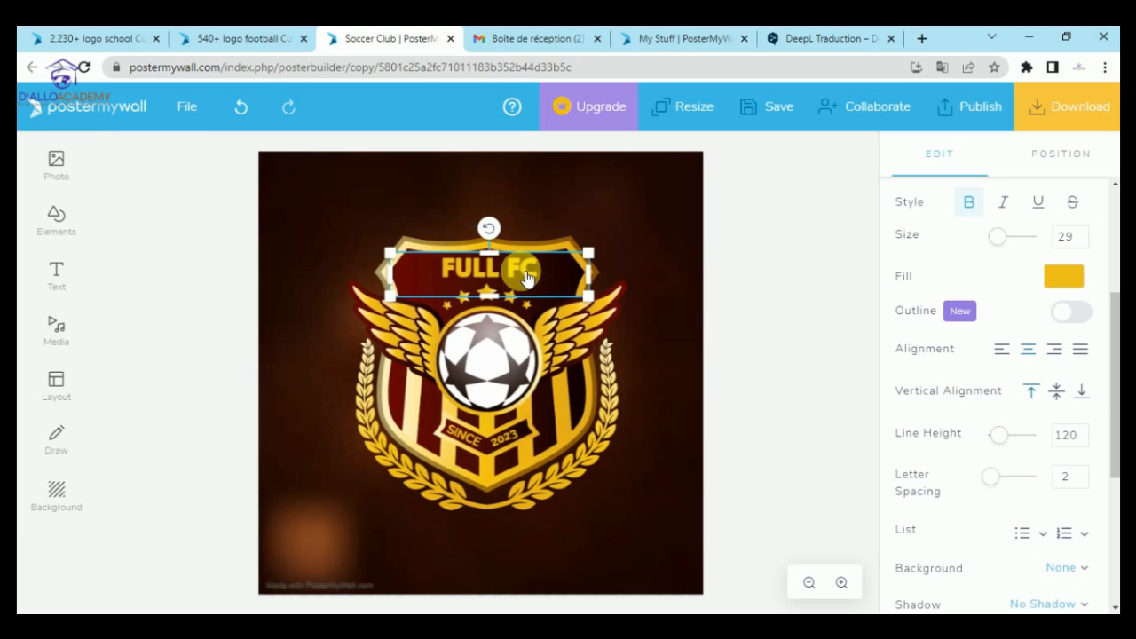
double_click(491, 277)
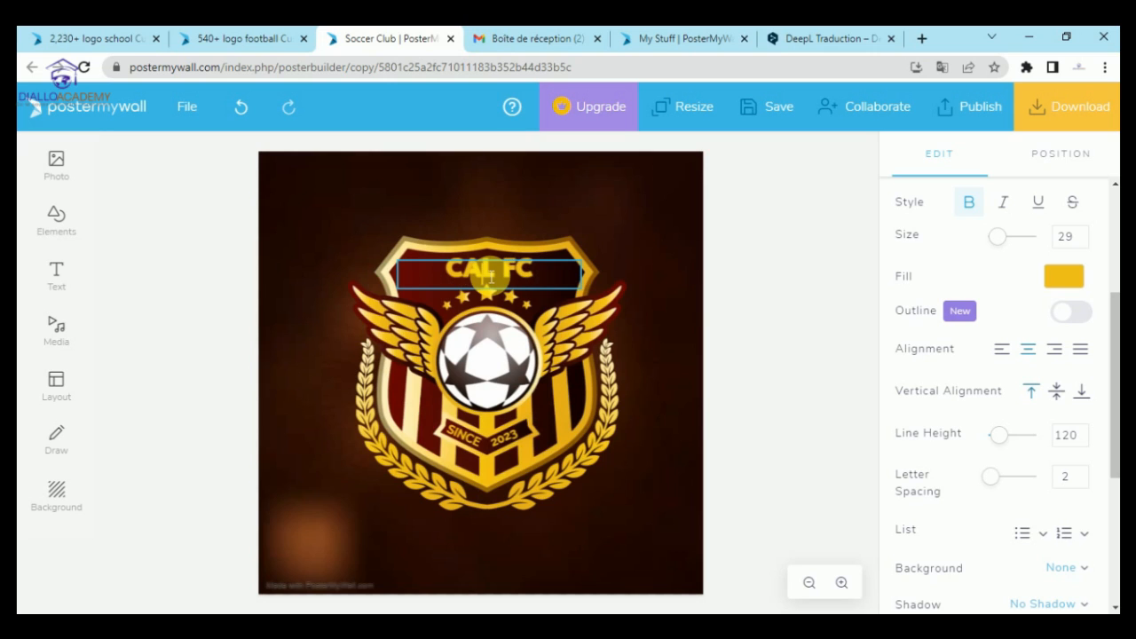
text(CASA)
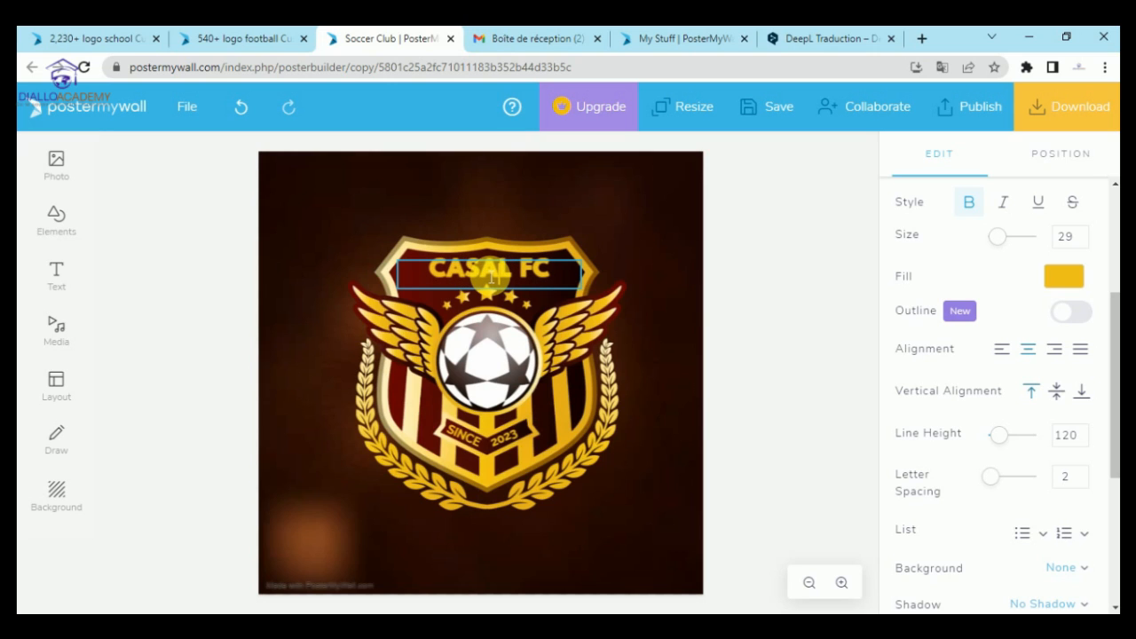
key(Delete)
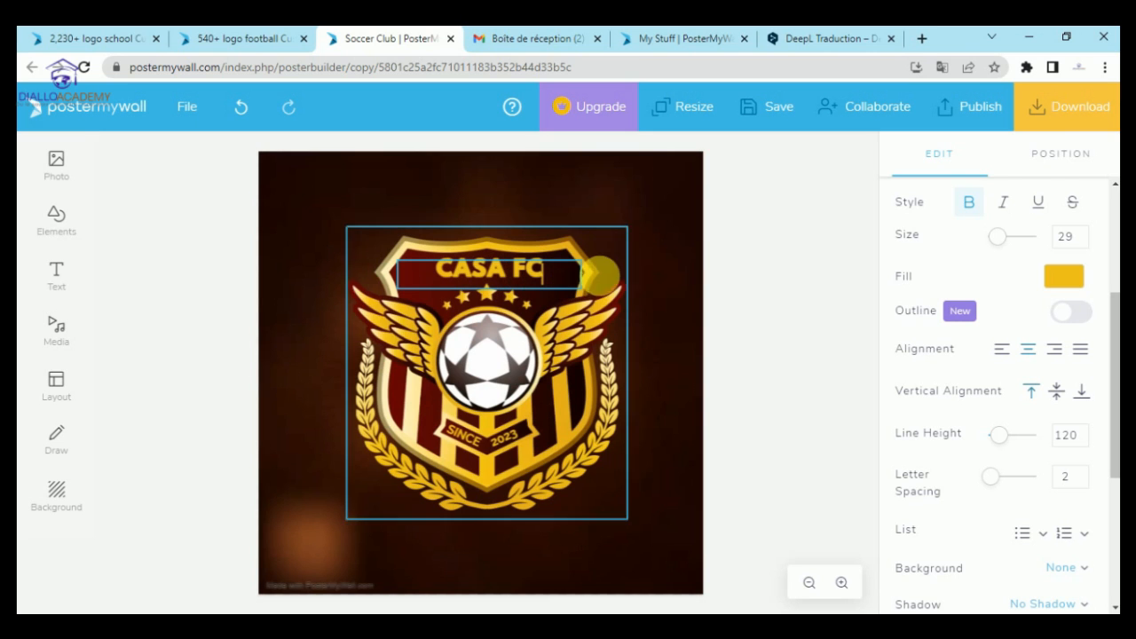
click(698, 279)
click(527, 279)
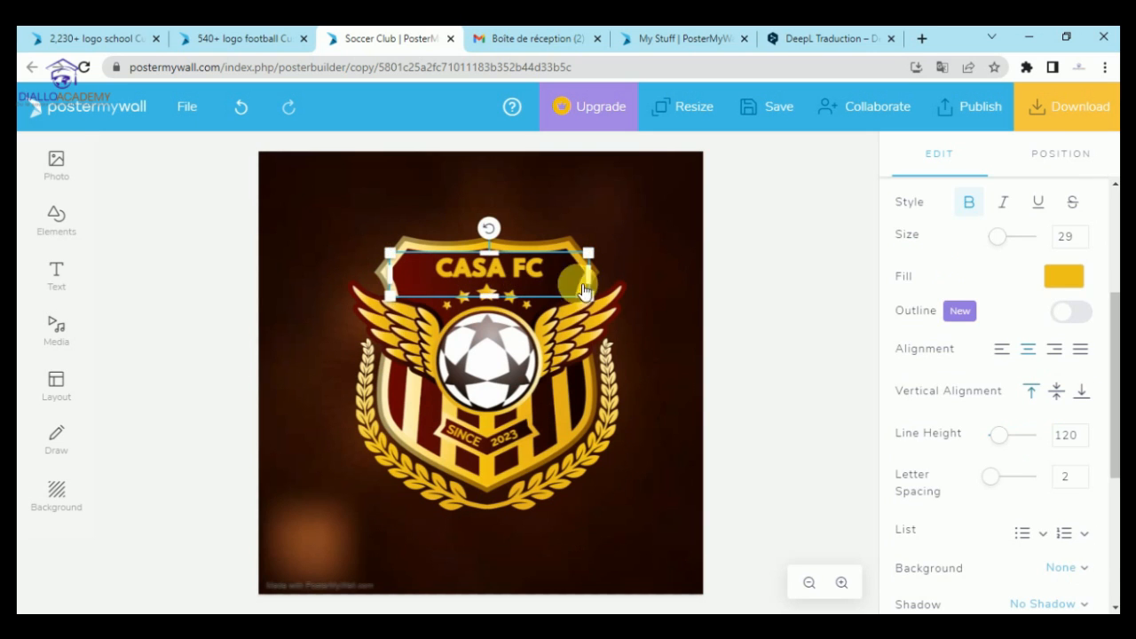
click(790, 294)
Change the founding year on the crest's SINCE ribbon to 2019
drag(473, 450, 519, 447)
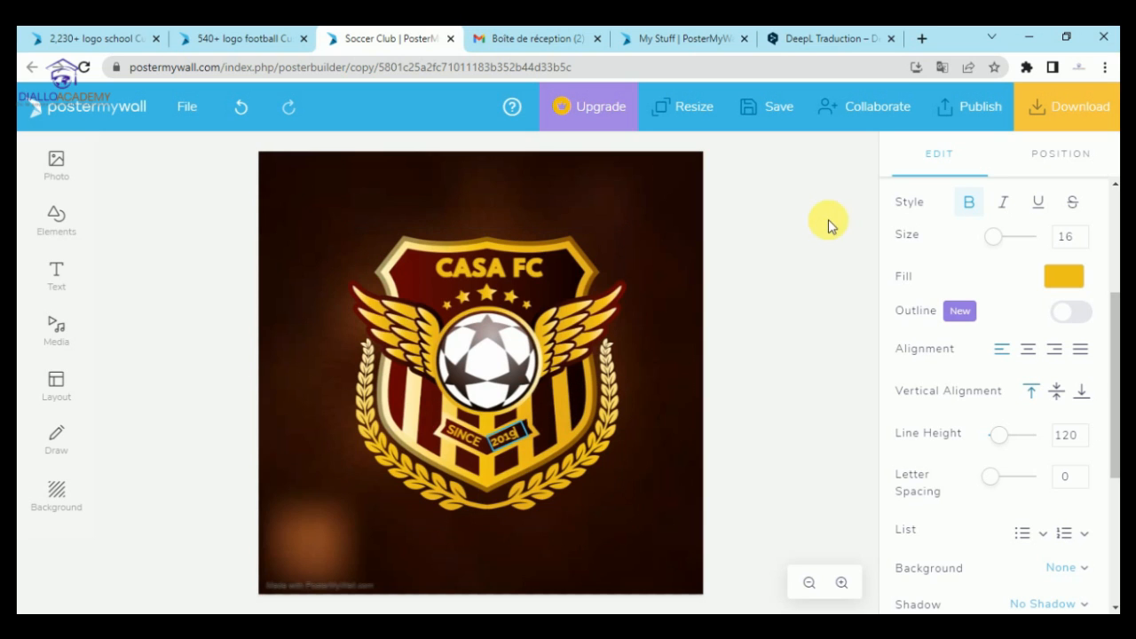
click(762, 311)
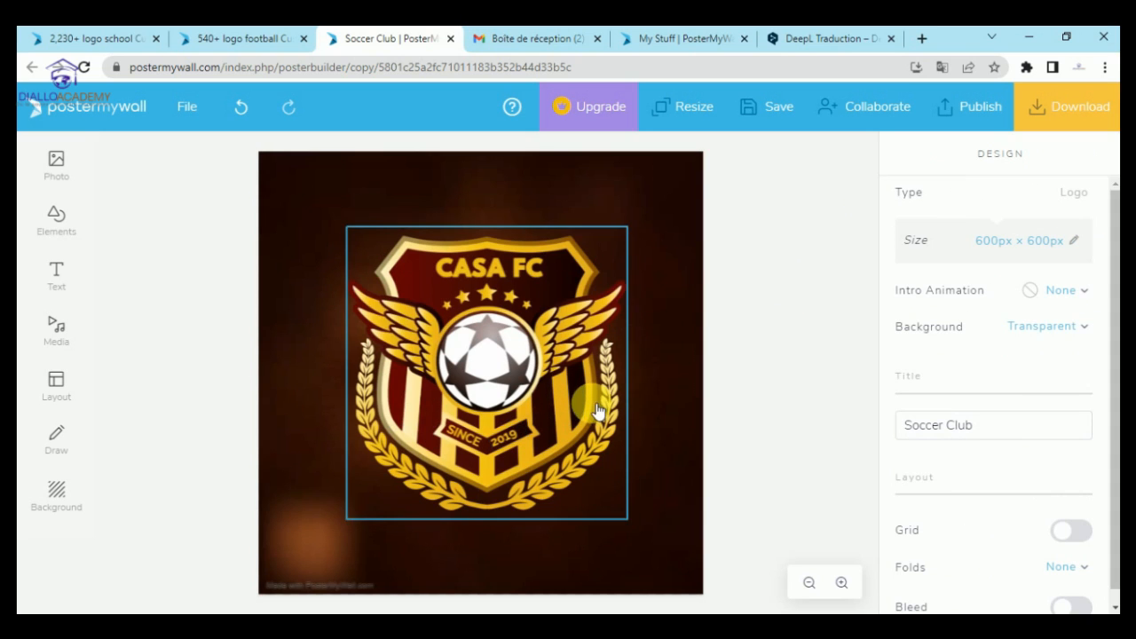
click(597, 411)
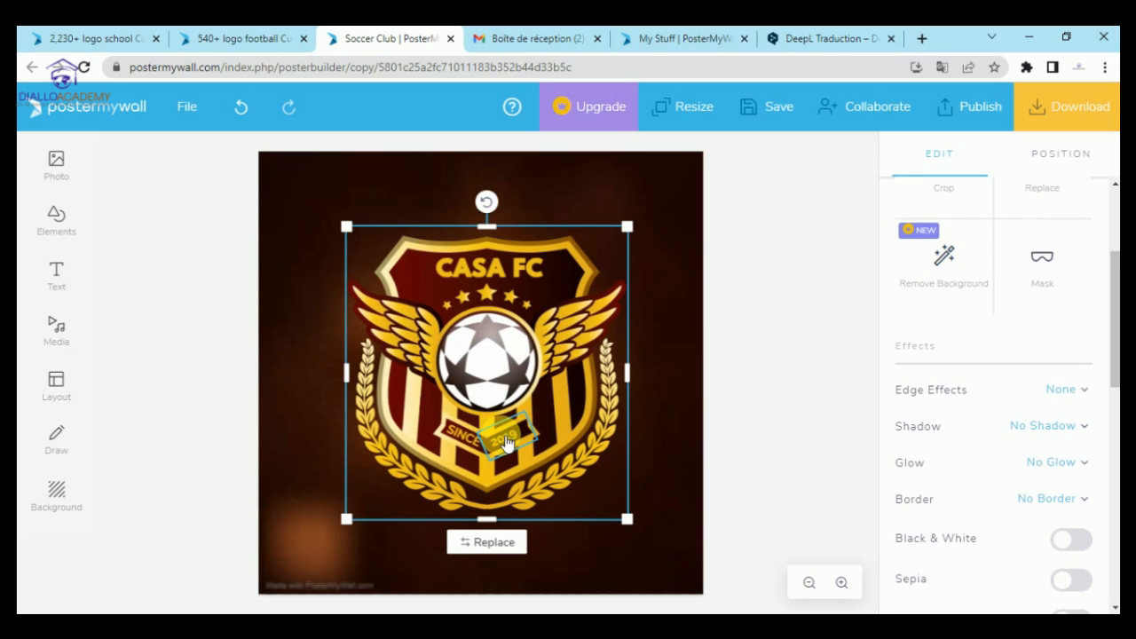
click(506, 444)
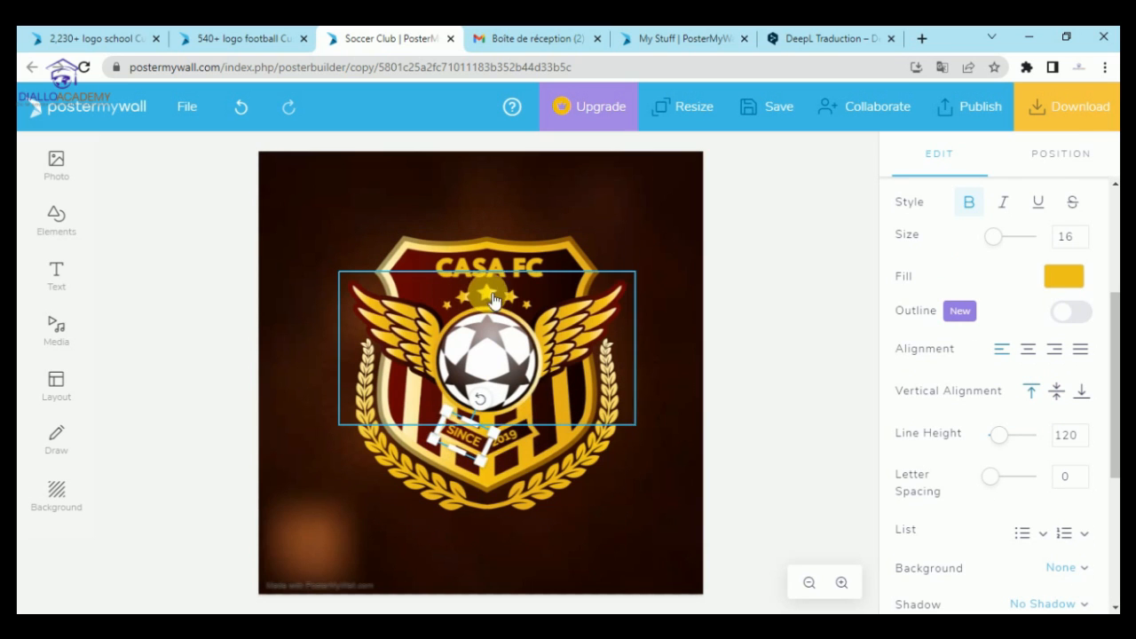
click(509, 260)
Delete the dark background image behind the crest and set the design's background to Solid Color
drag(311, 205, 328, 242)
key(Delete)
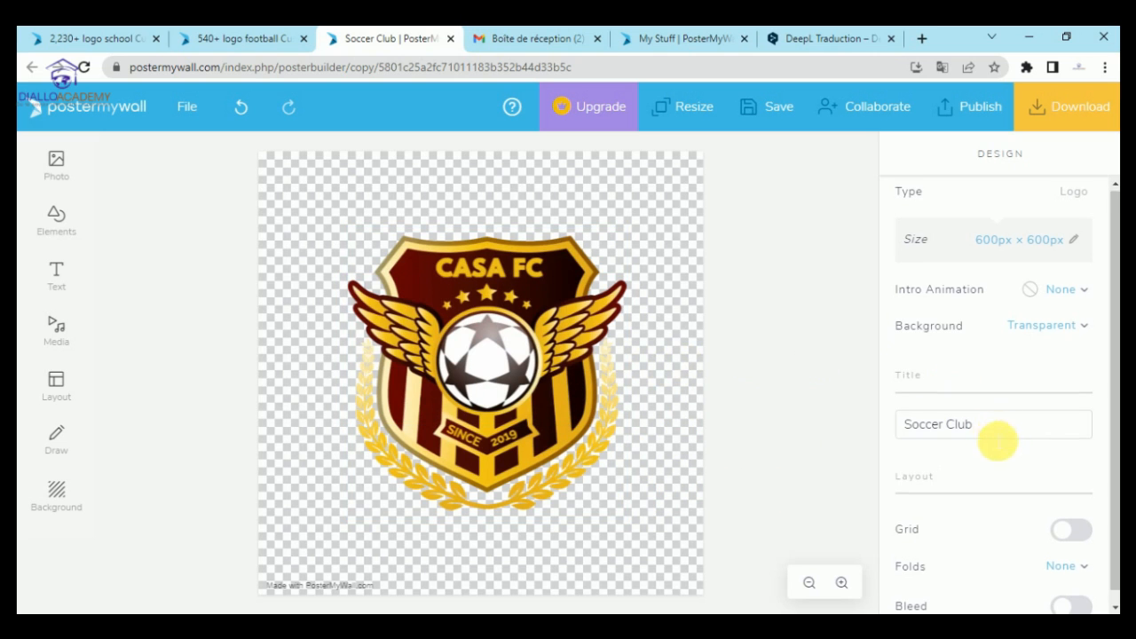
scroll(976, 431, down, 1)
click(1078, 318)
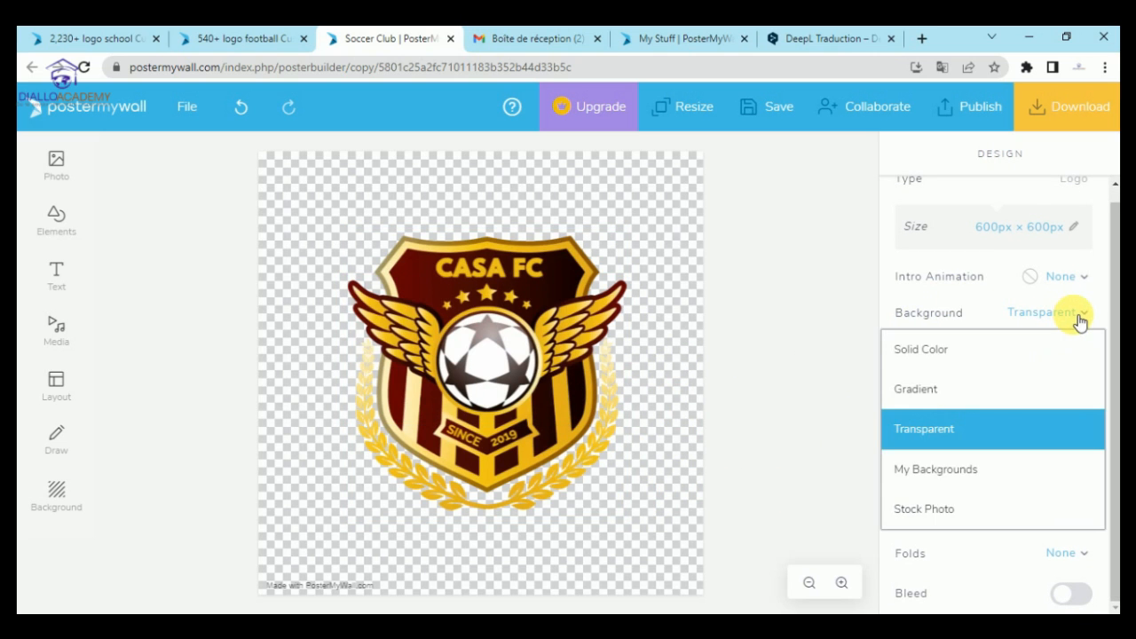
click(966, 354)
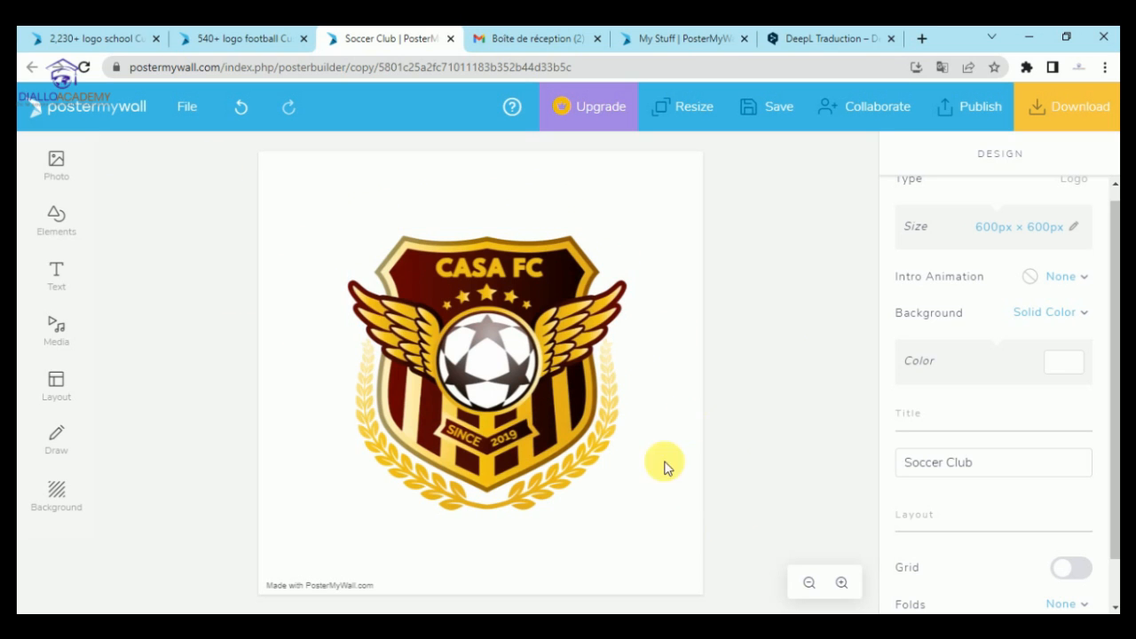
Save the crest design and download it as a free Basic Image, closing the thank-you dialog
click(201, 125)
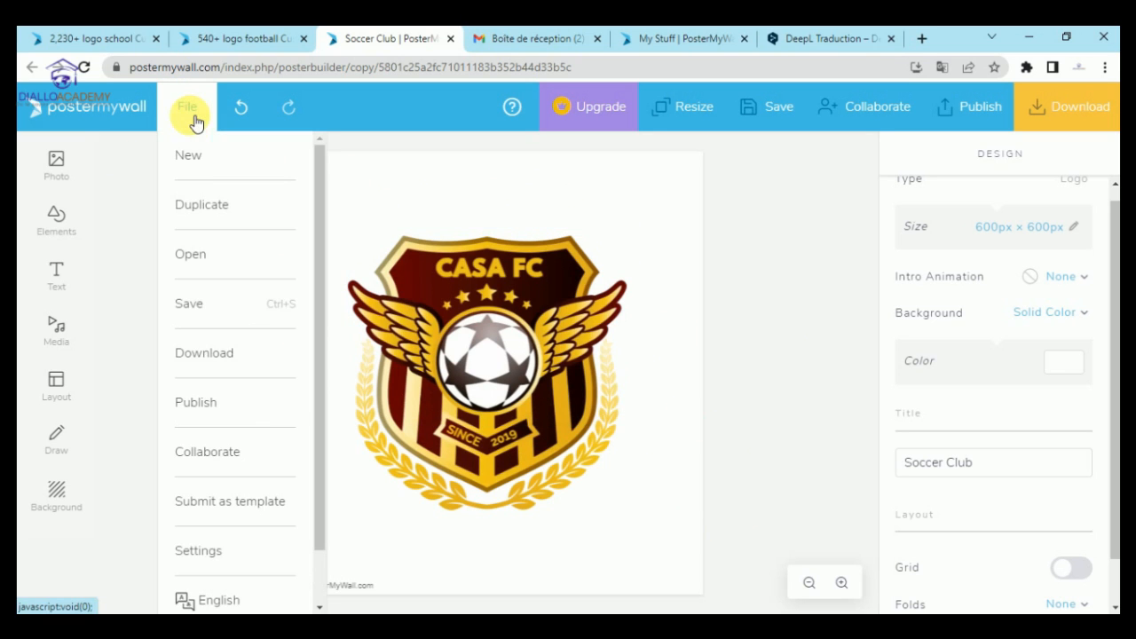
click(203, 301)
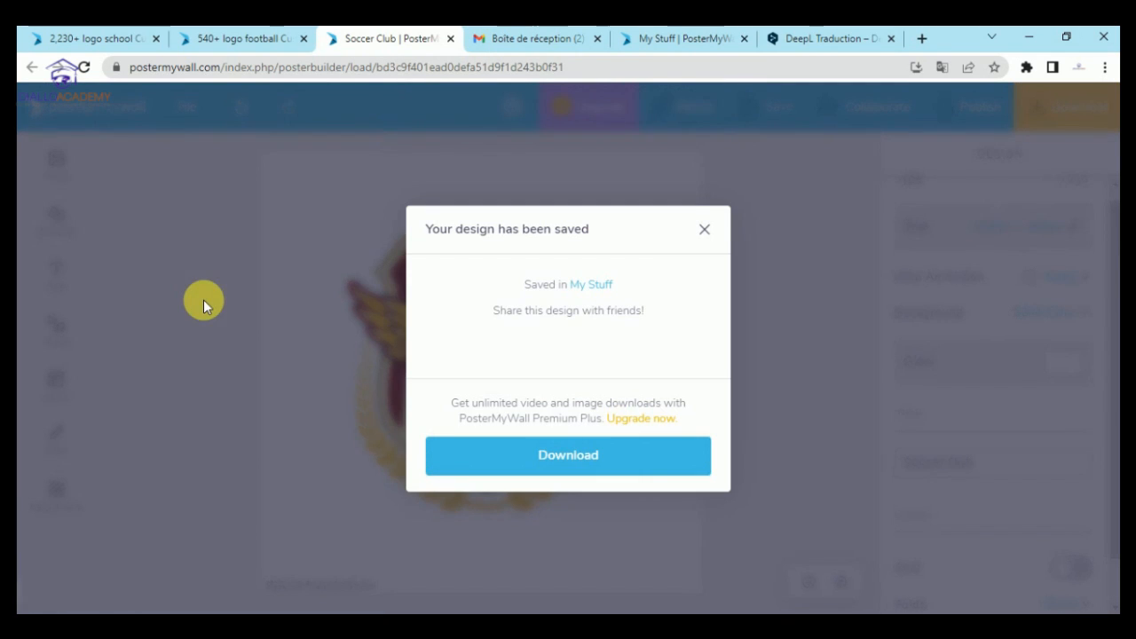
click(551, 457)
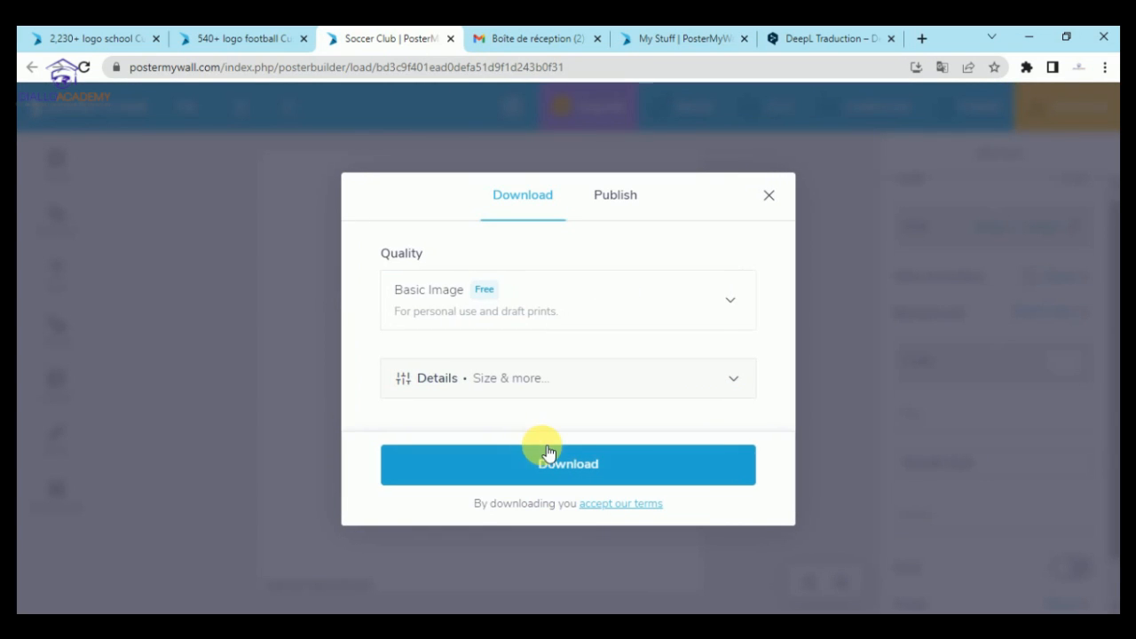
click(595, 469)
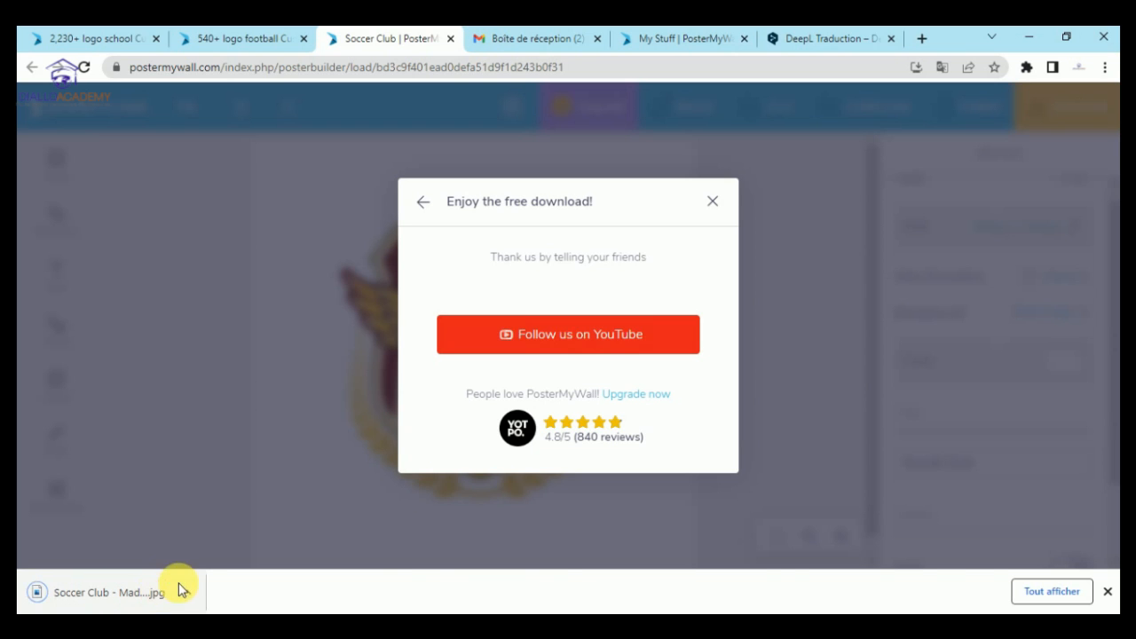
click(713, 200)
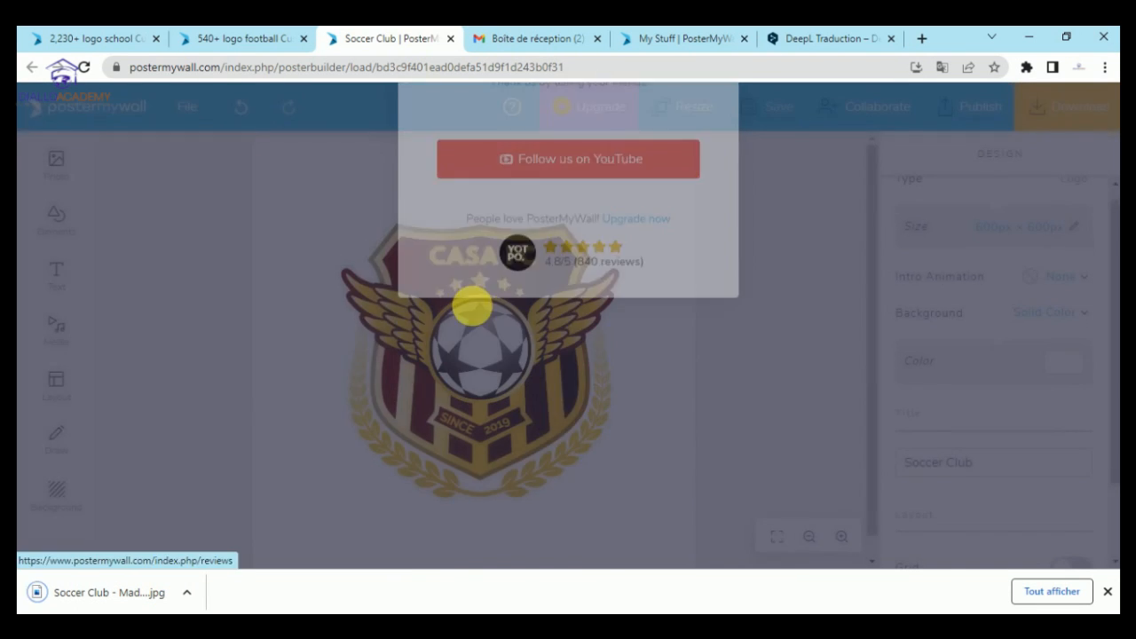
Open the downloaded Soccer Club JPG, view it maximised in the photo viewer, and close it
click(189, 596)
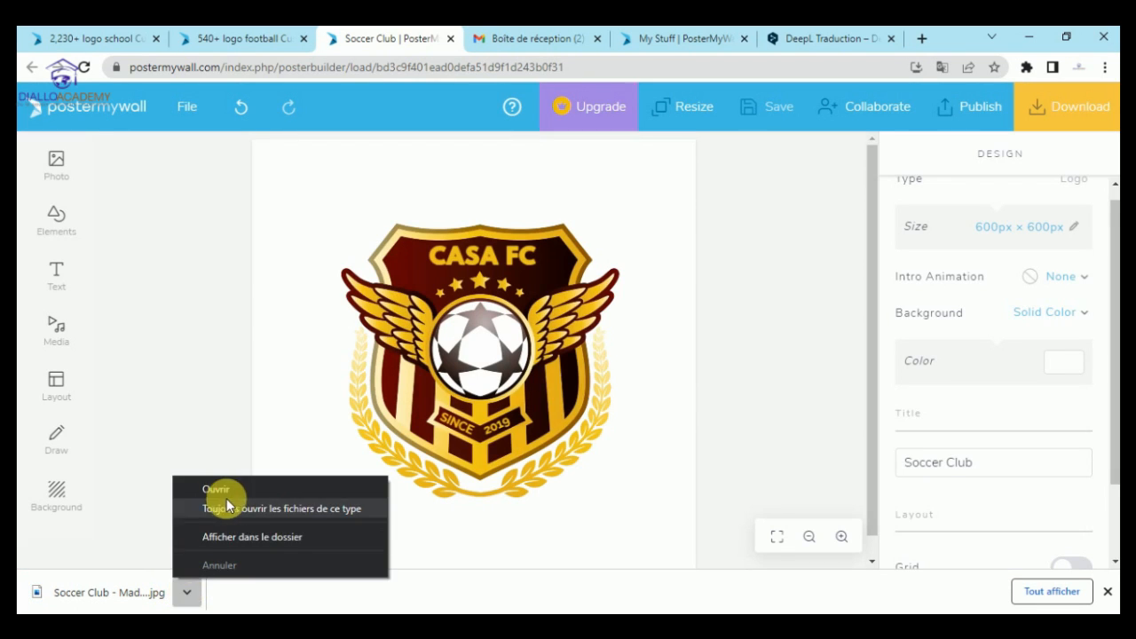
click(266, 486)
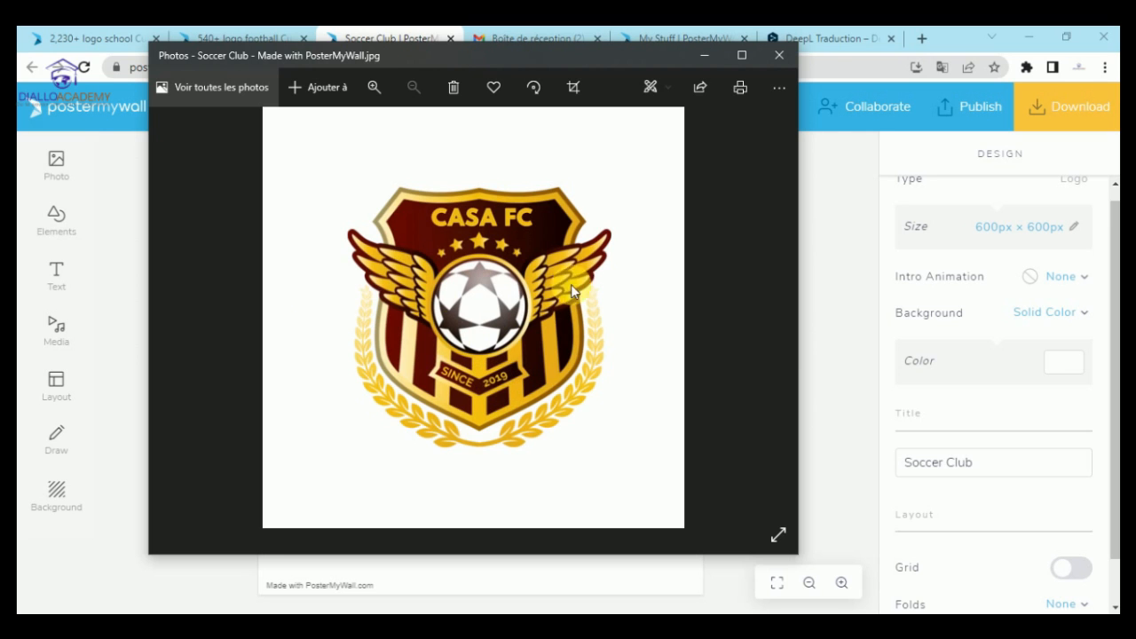
click(742, 56)
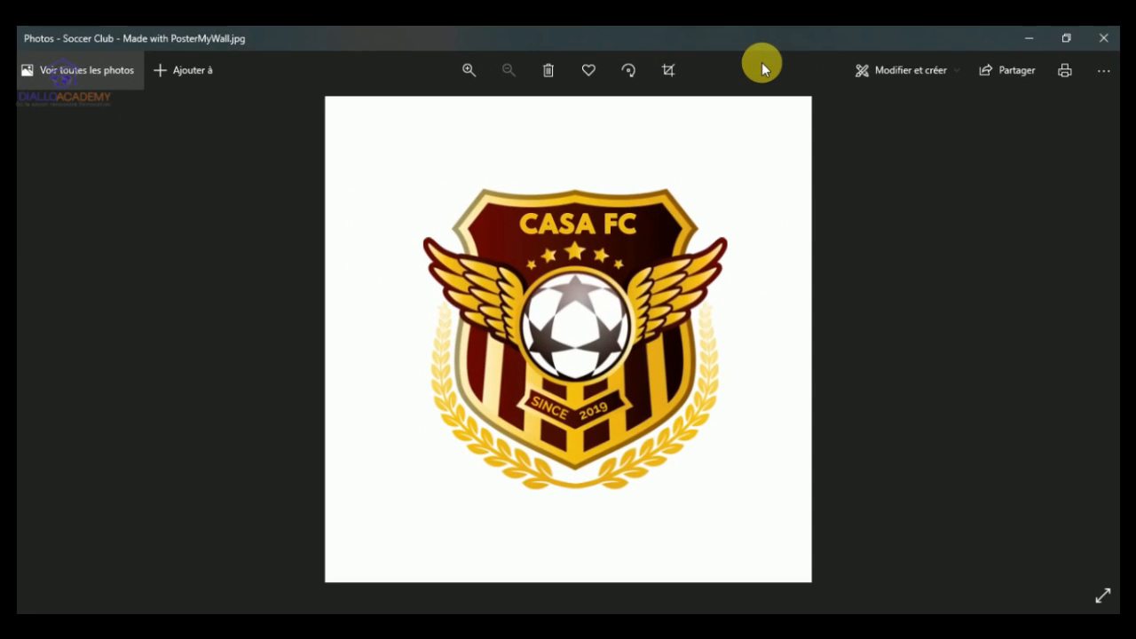
click(1105, 40)
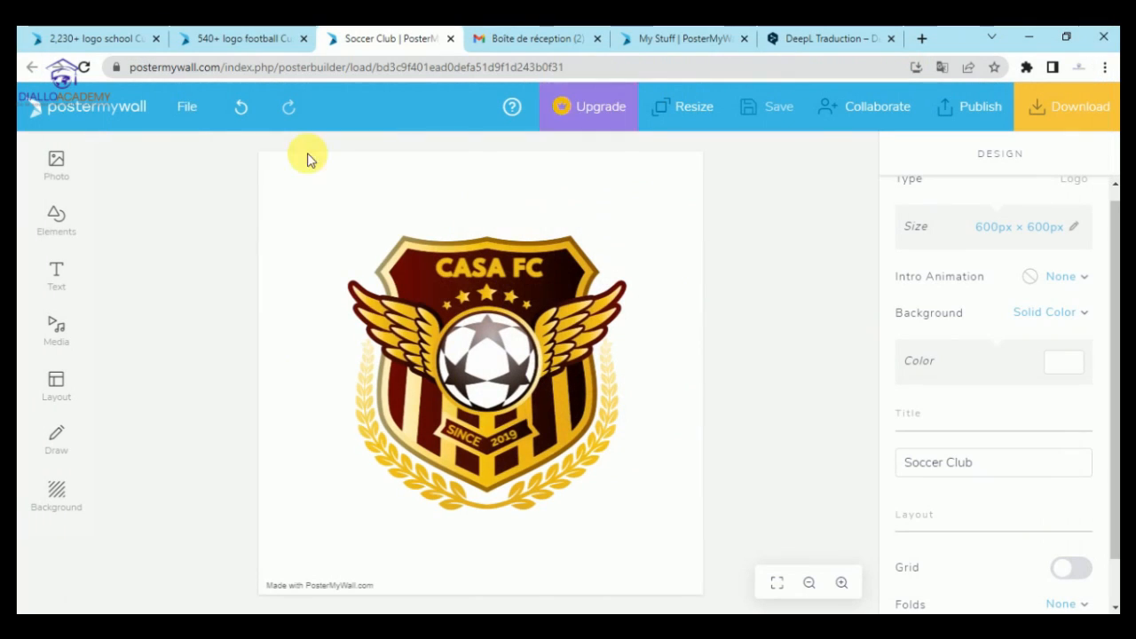
Start a new design and search the template gallery for "logo food"
click(188, 116)
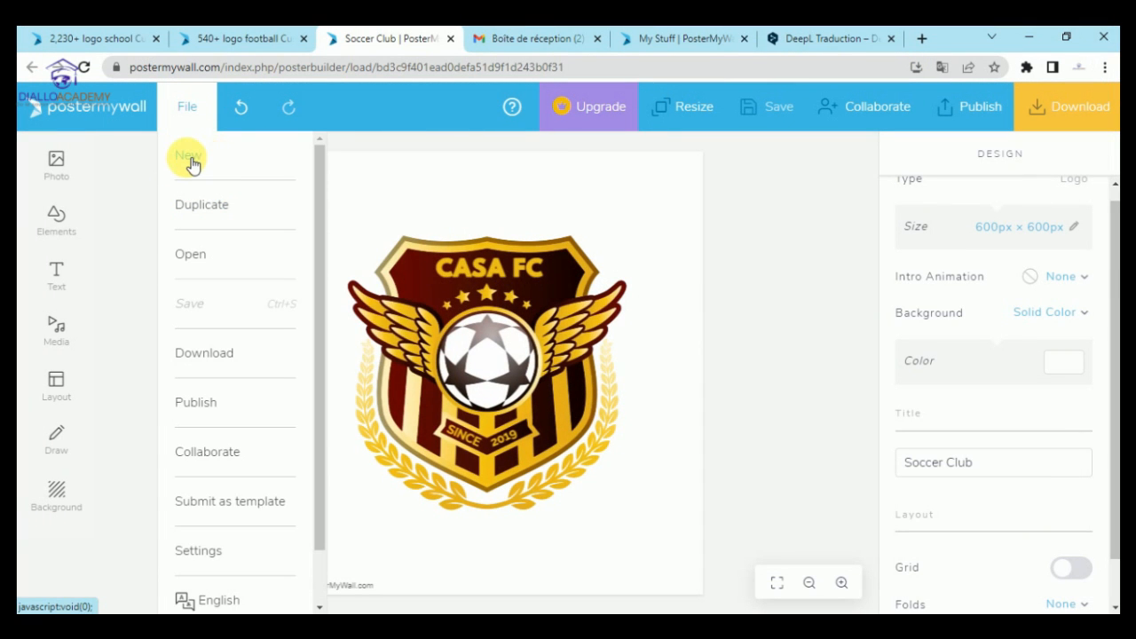
click(190, 160)
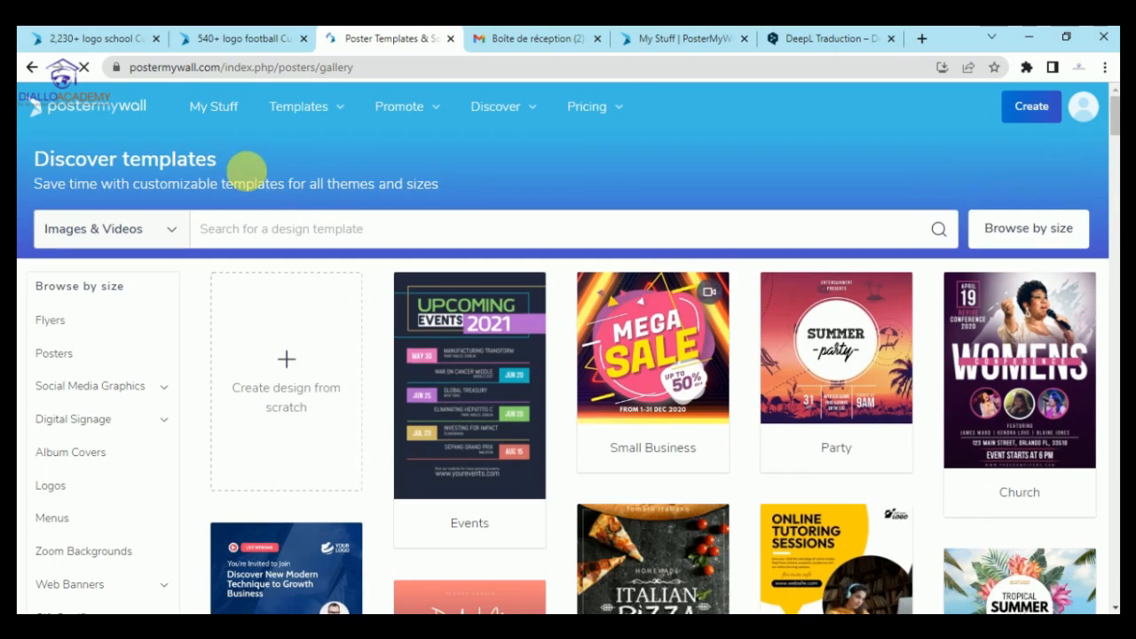
click(357, 229)
text(lo)
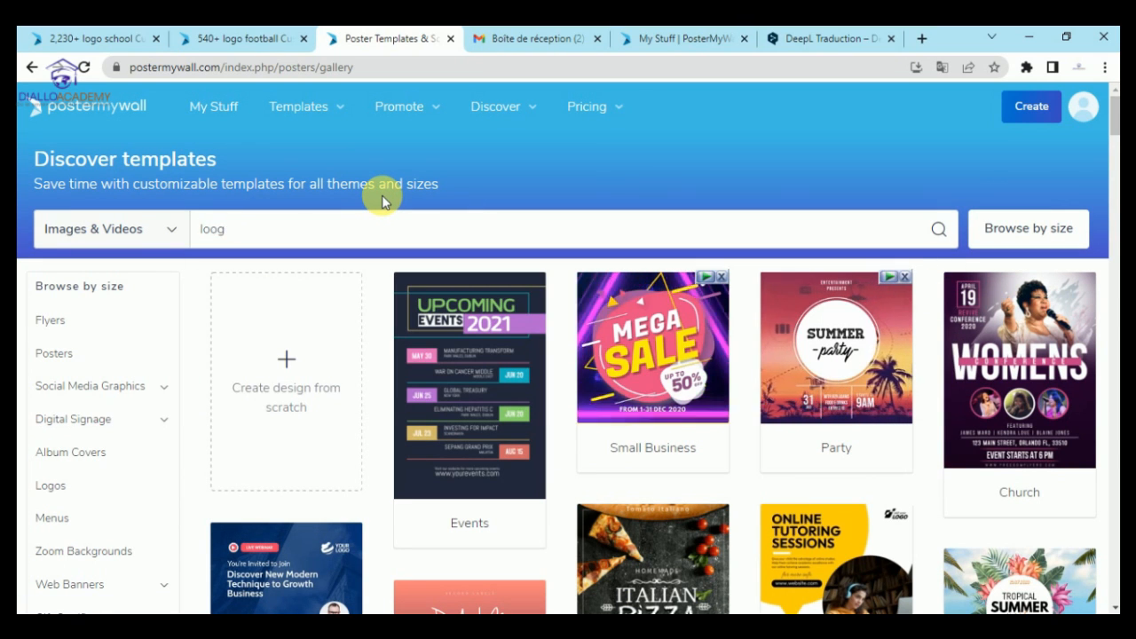
text(go)
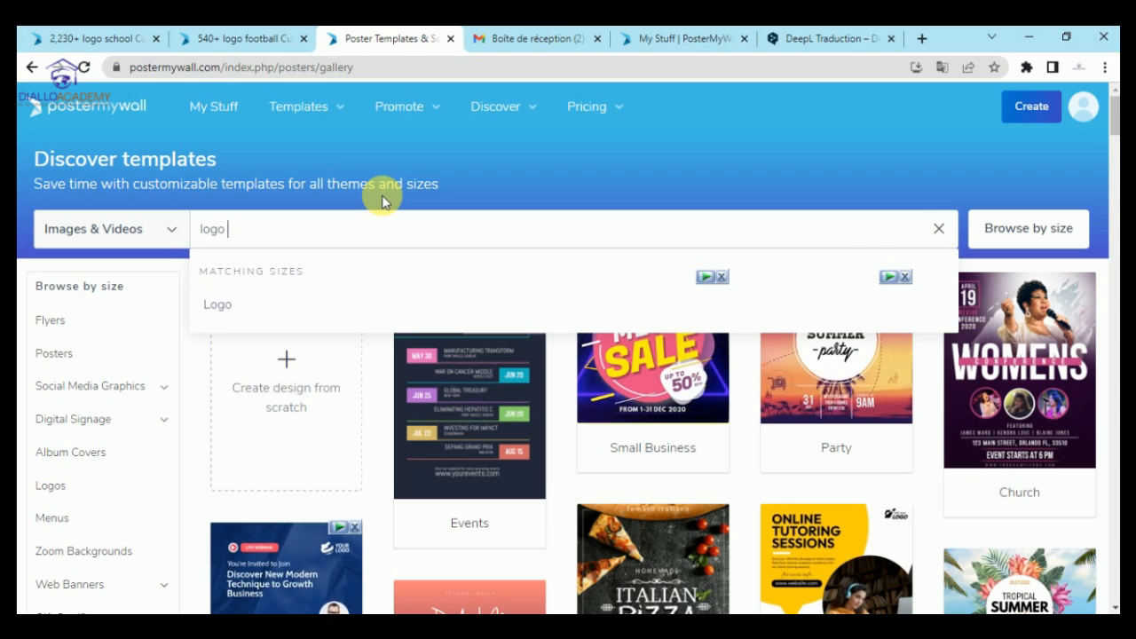
text( food)
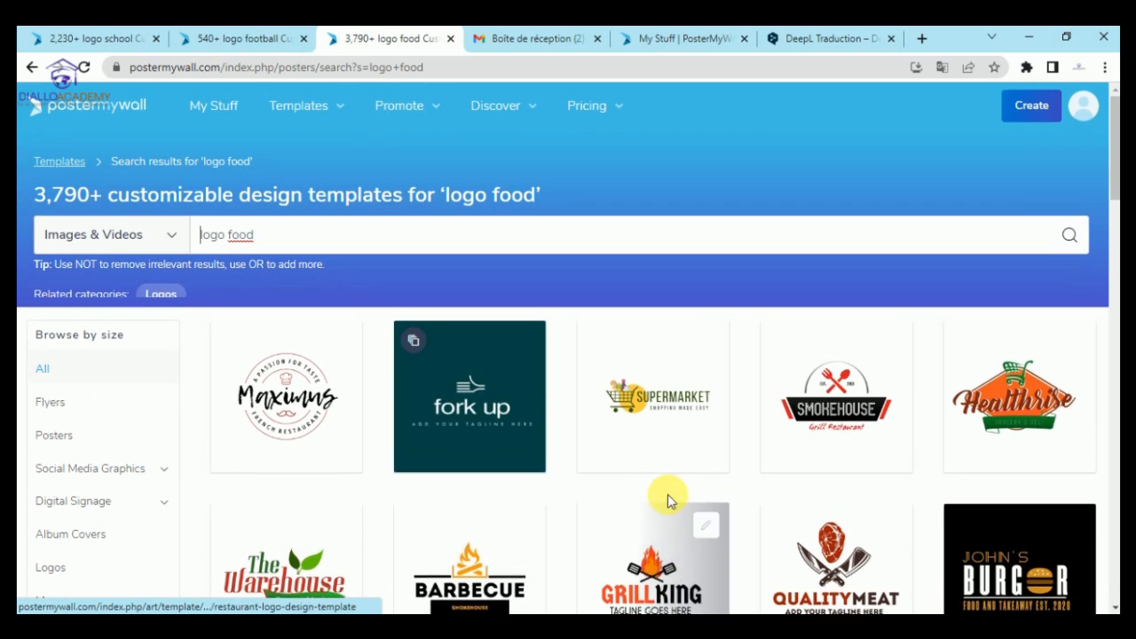
Browse the "logo food" results for a restaurant logo template to customise
scroll(670, 502, down, 1)
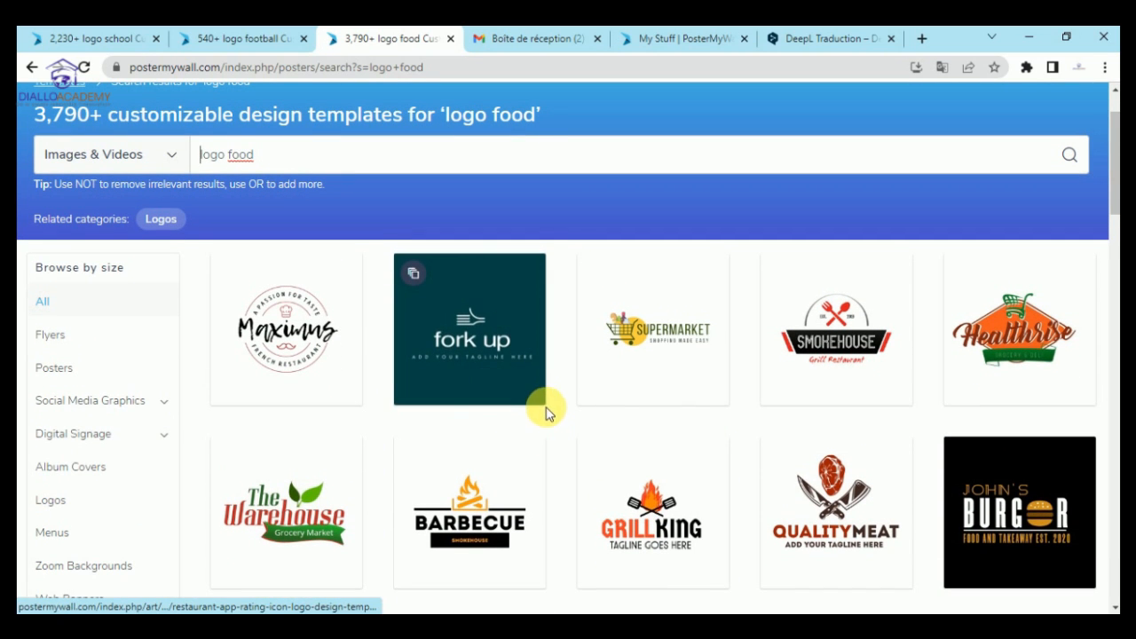
scroll(547, 412, down, 1)
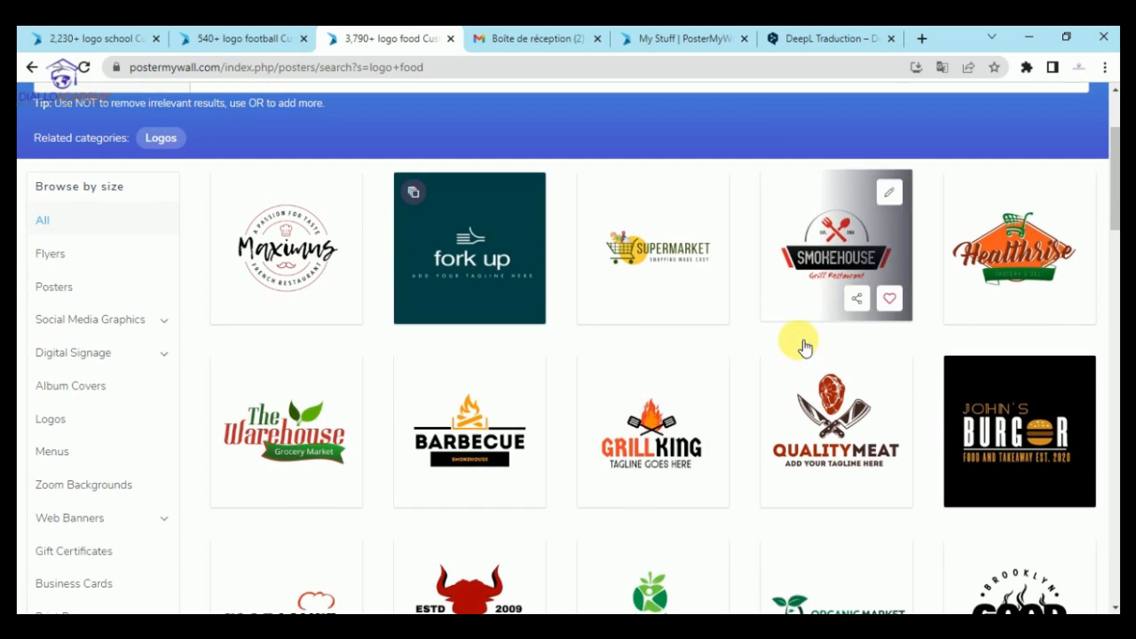
scroll(746, 444, down, 1)
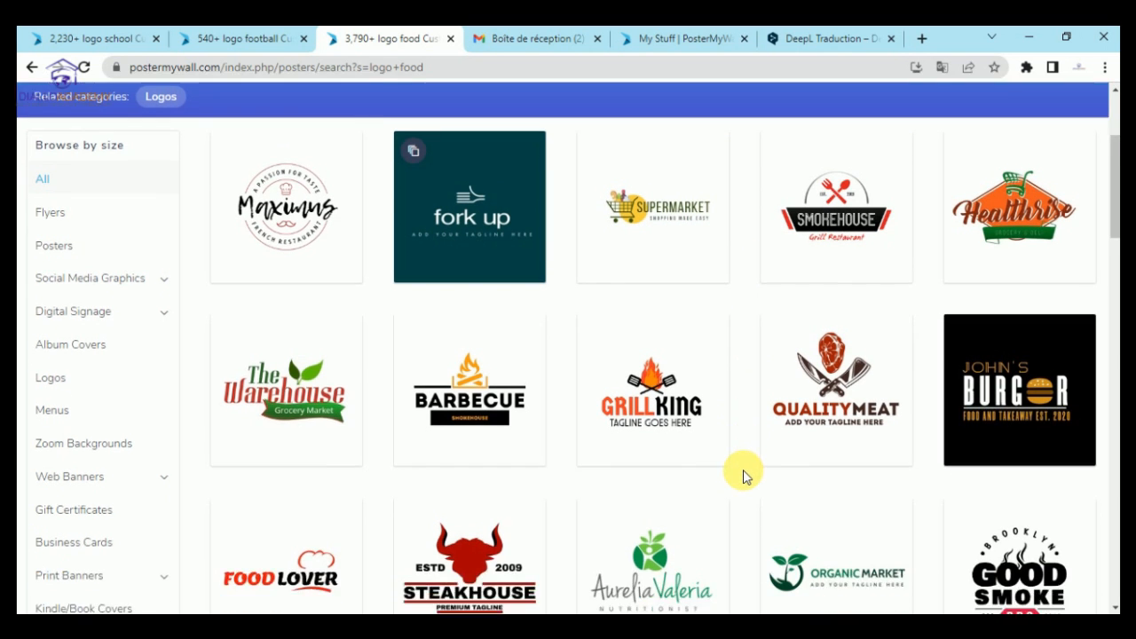
scroll(732, 473, down, 2)
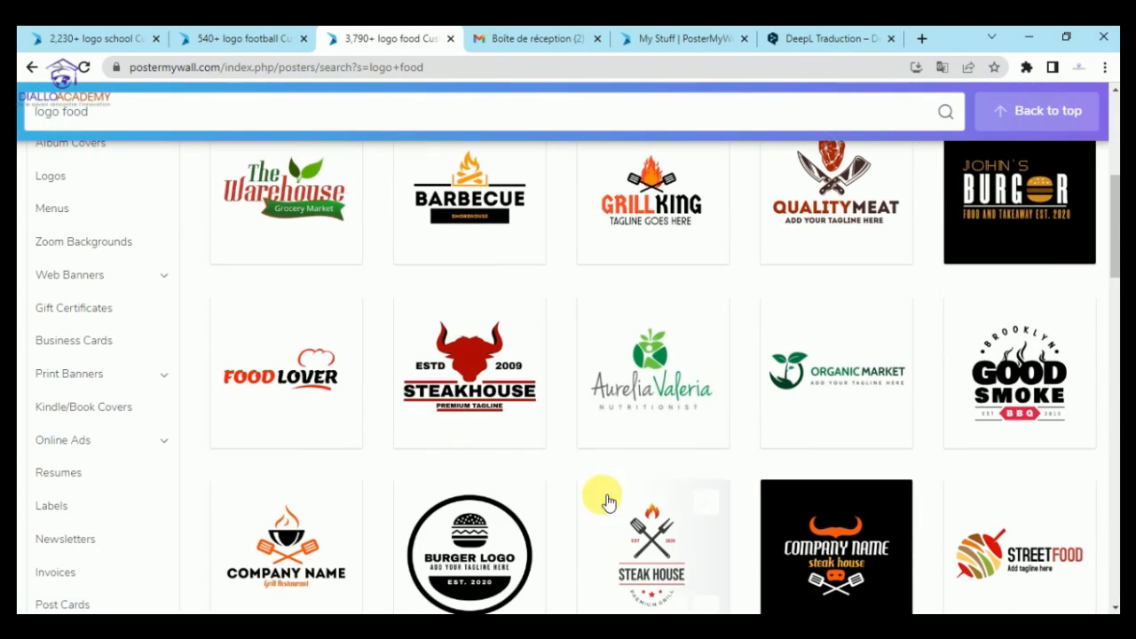
scroll(608, 503, down, 4)
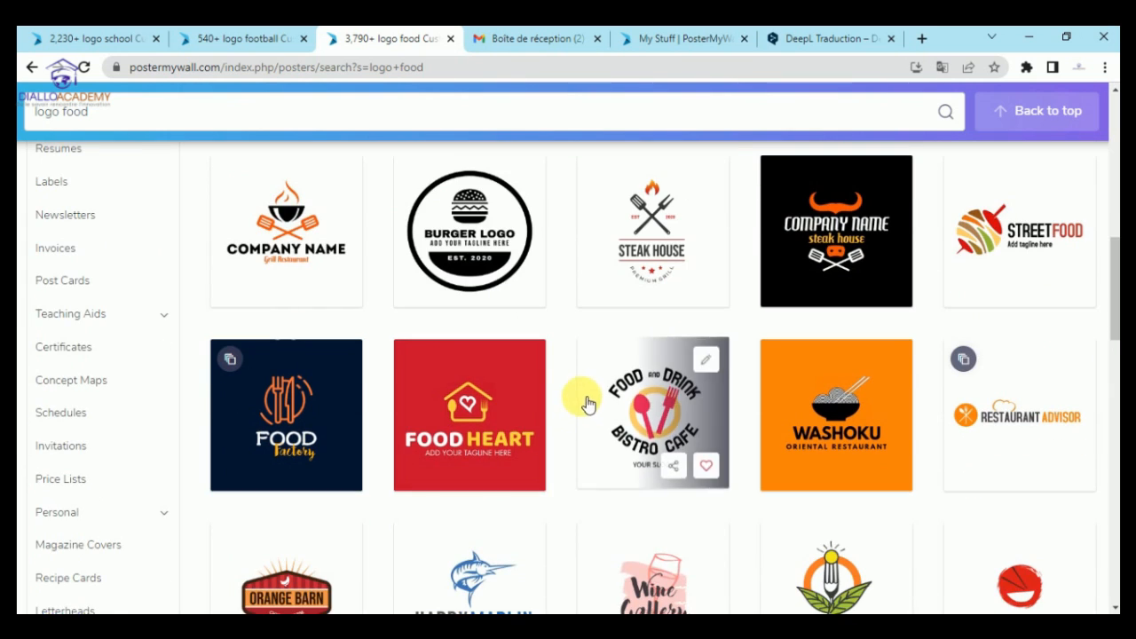
scroll(576, 495, up, 3)
scroll(582, 494, down, 4)
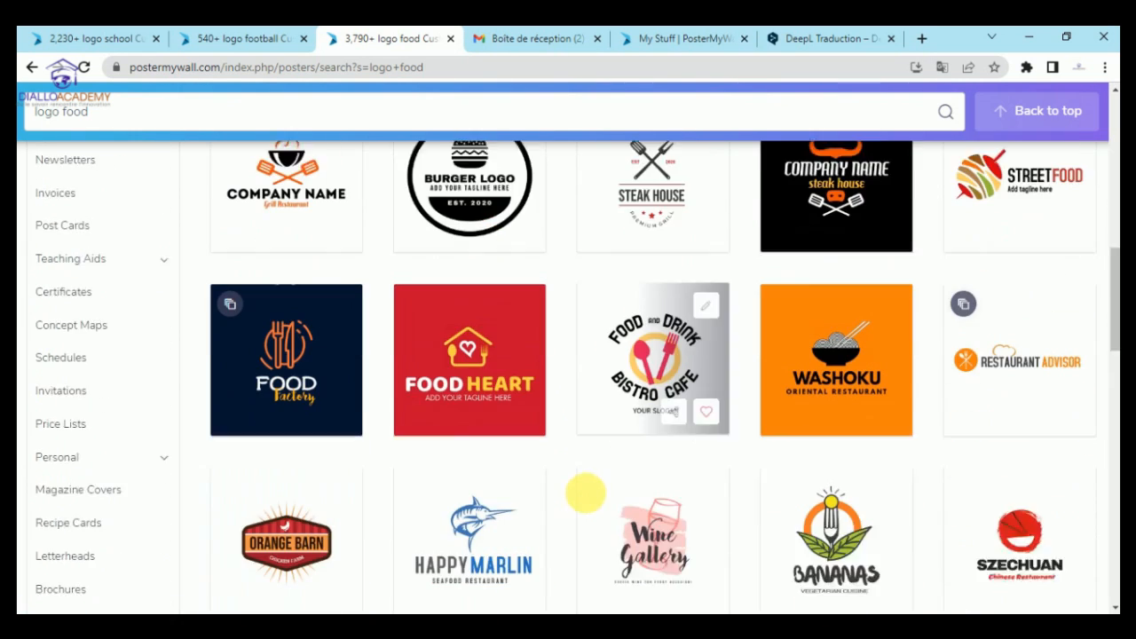
scroll(586, 493, down, 4)
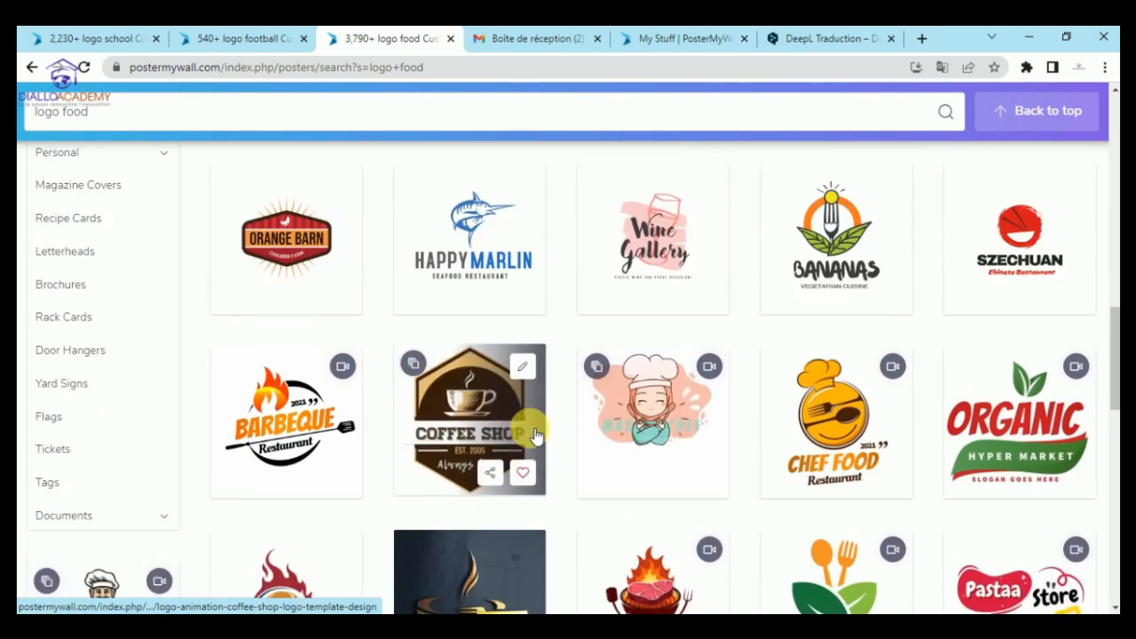
scroll(535, 435, down, 4)
scroll(561, 455, down, 2)
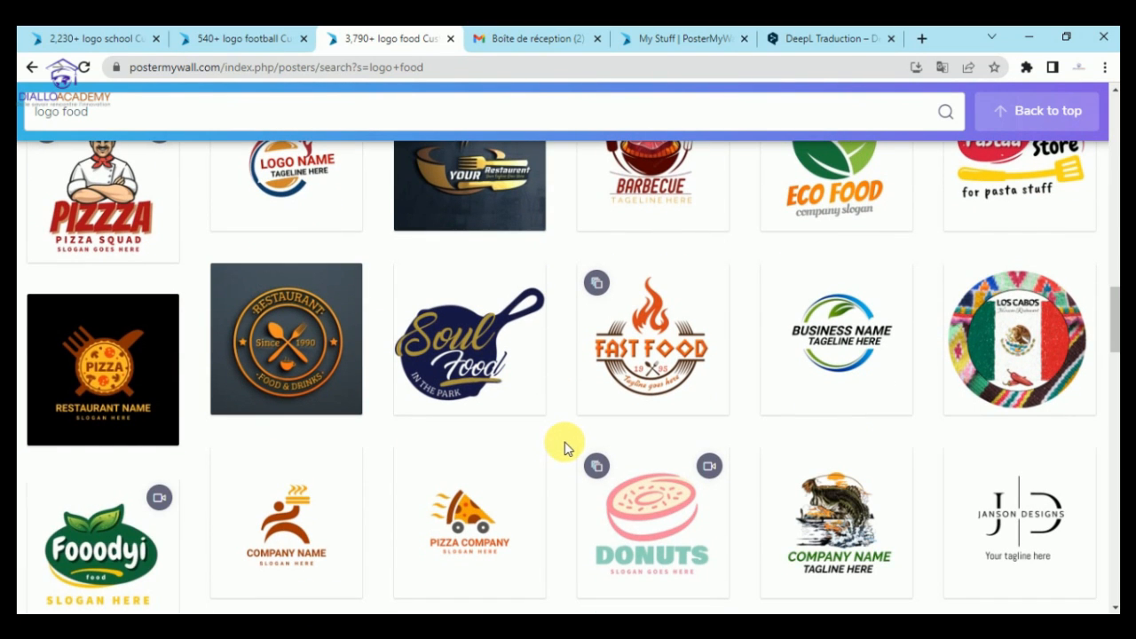
scroll(568, 448, down, 2)
scroll(575, 444, down, 2)
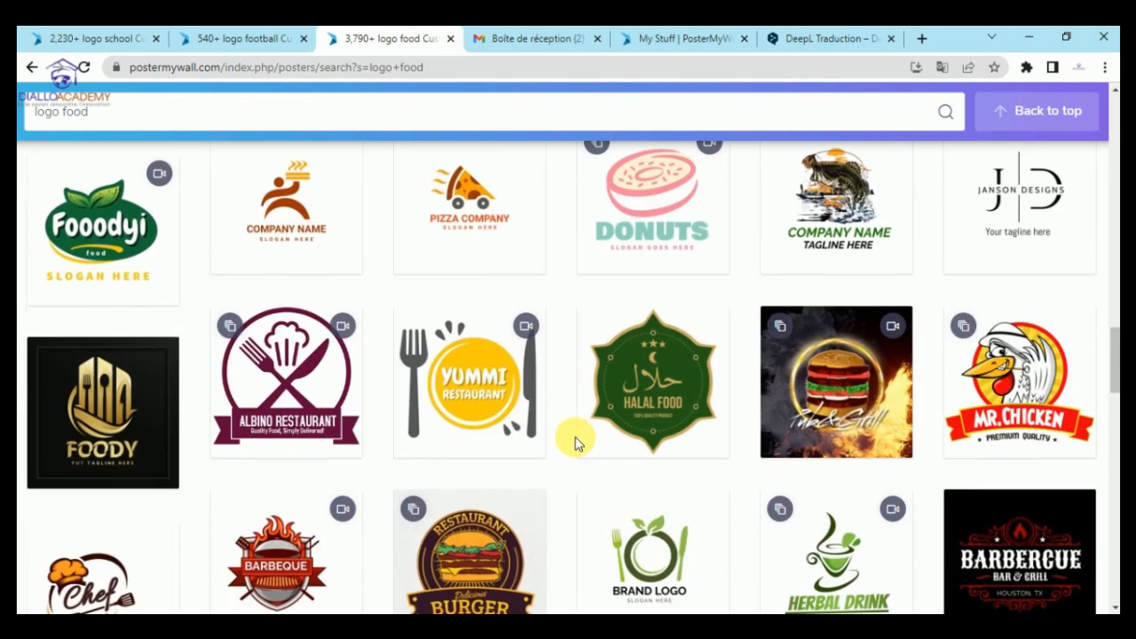
scroll(584, 428, down, 2)
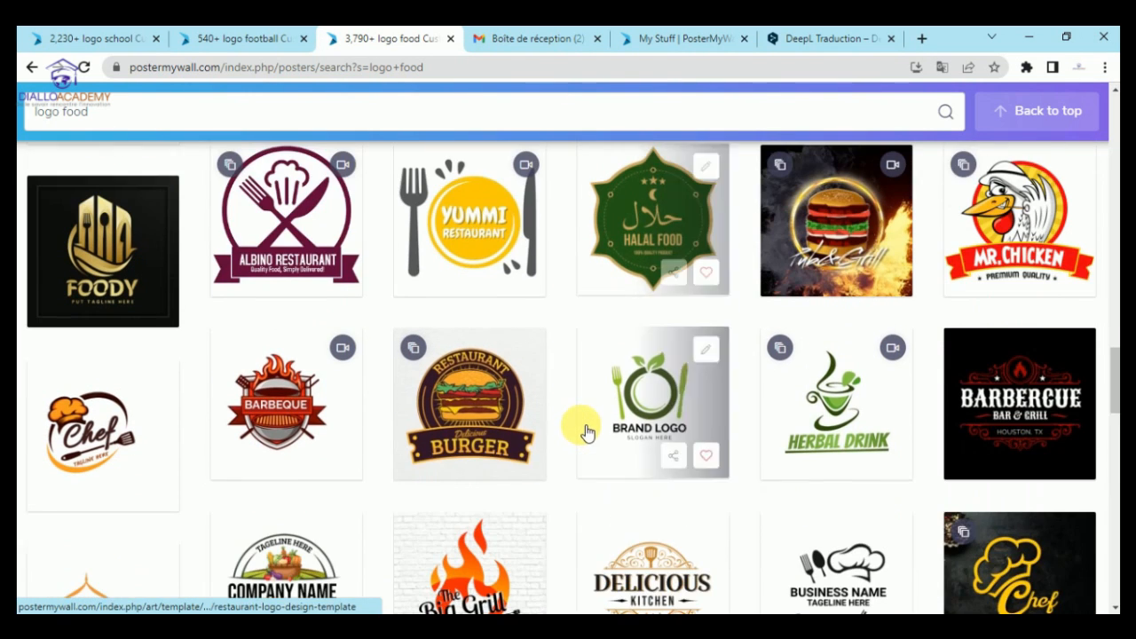
Choose the purple "Albino Restaurant" logo template with the crossed fork and knife and open it for editing
scroll(539, 397, up, 1)
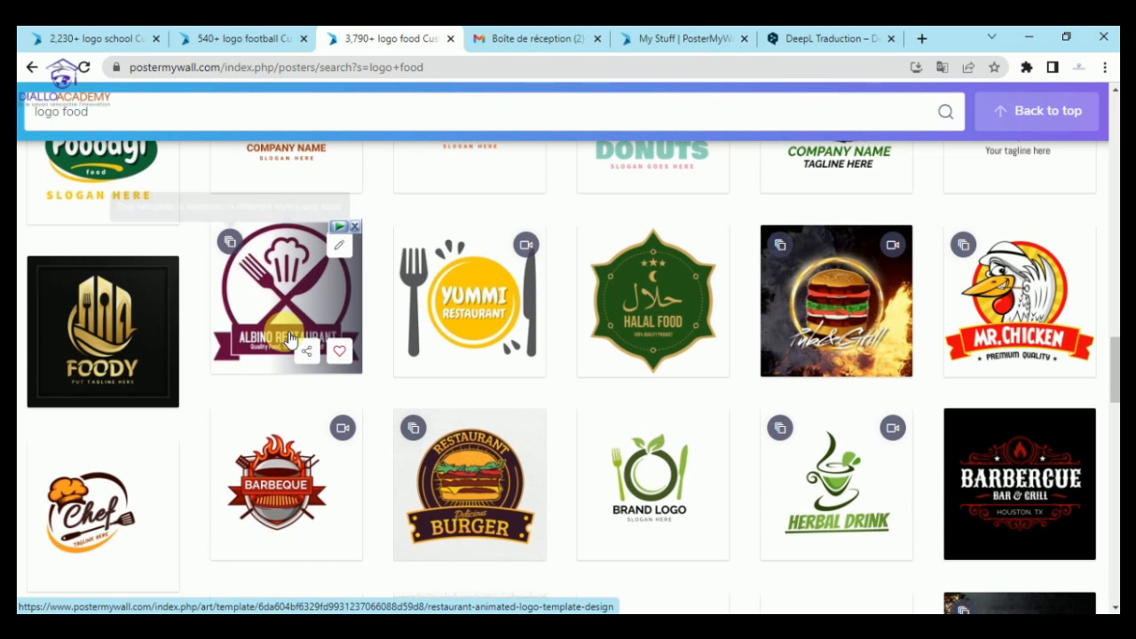
click(317, 283)
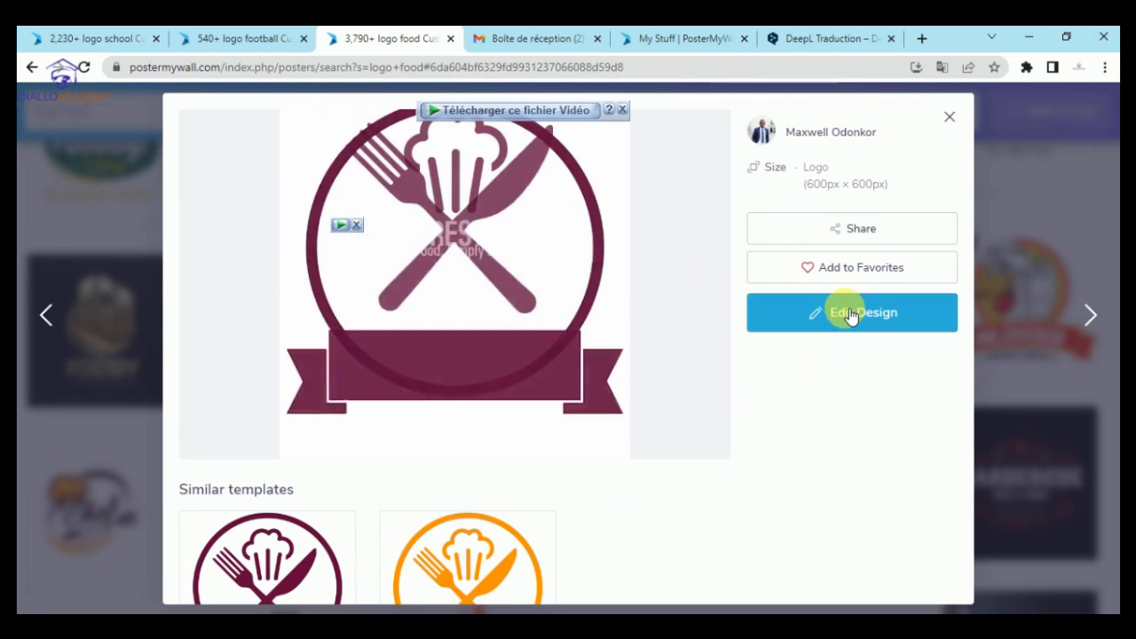
click(886, 315)
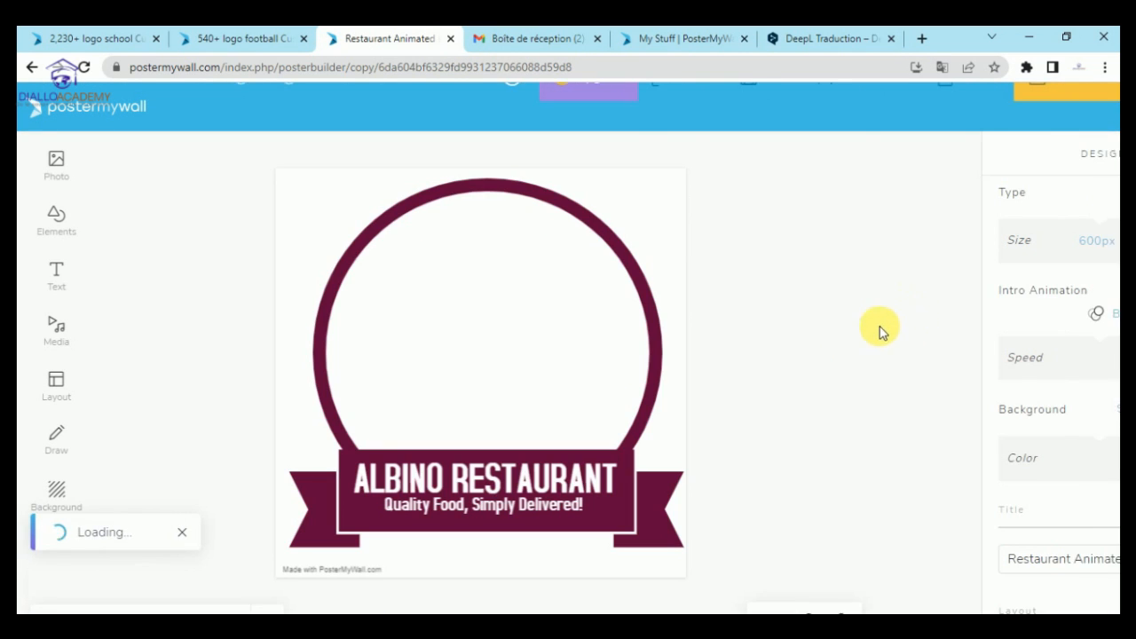
Replace "ALBINO" with "OUMOU" in the banner heading, keeping the word "RESTAURANT" after it
click(499, 479)
click(500, 473)
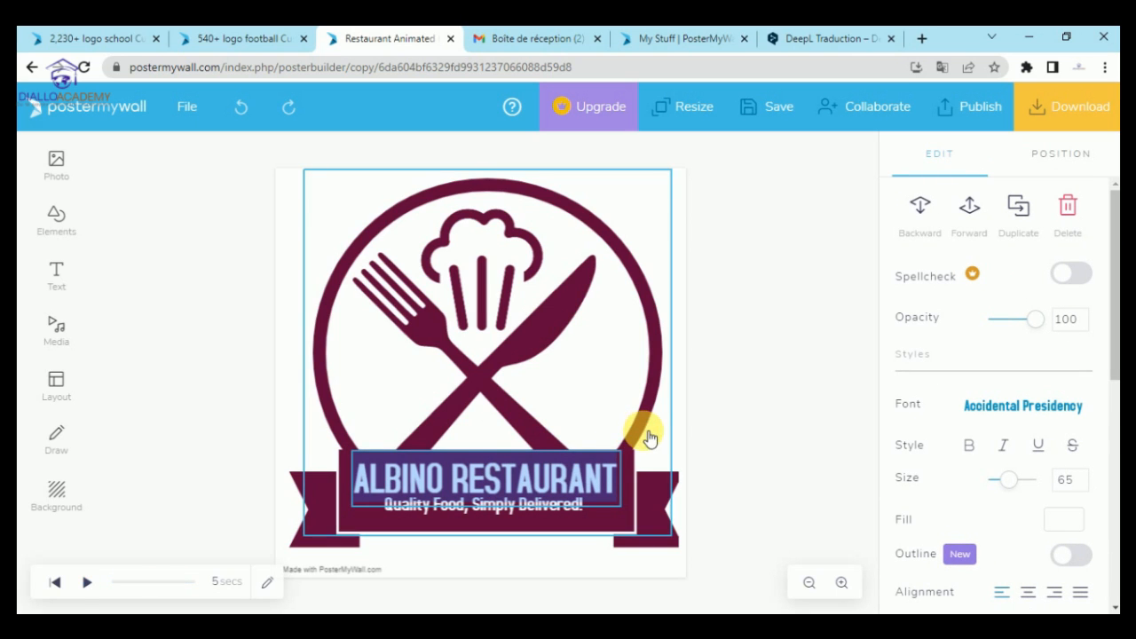
click(457, 474)
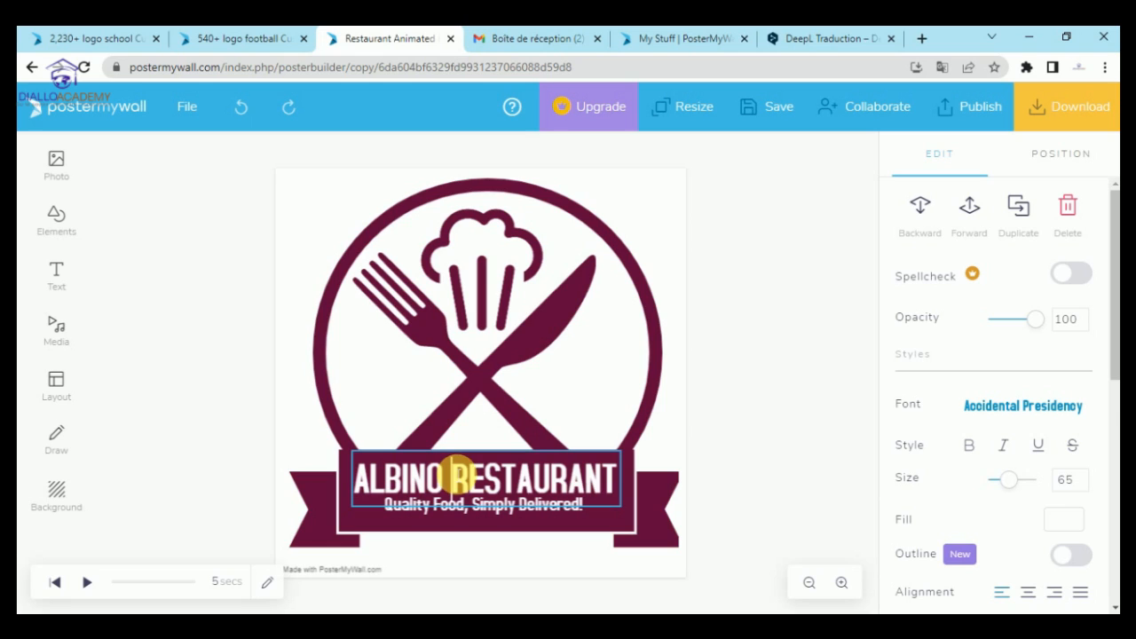
key(BackSpace)
key(BackSpace)
key(BackSpace)
key(BackSpace)
key(BackSpace)
key(BackSpace)
key(BackSpace)
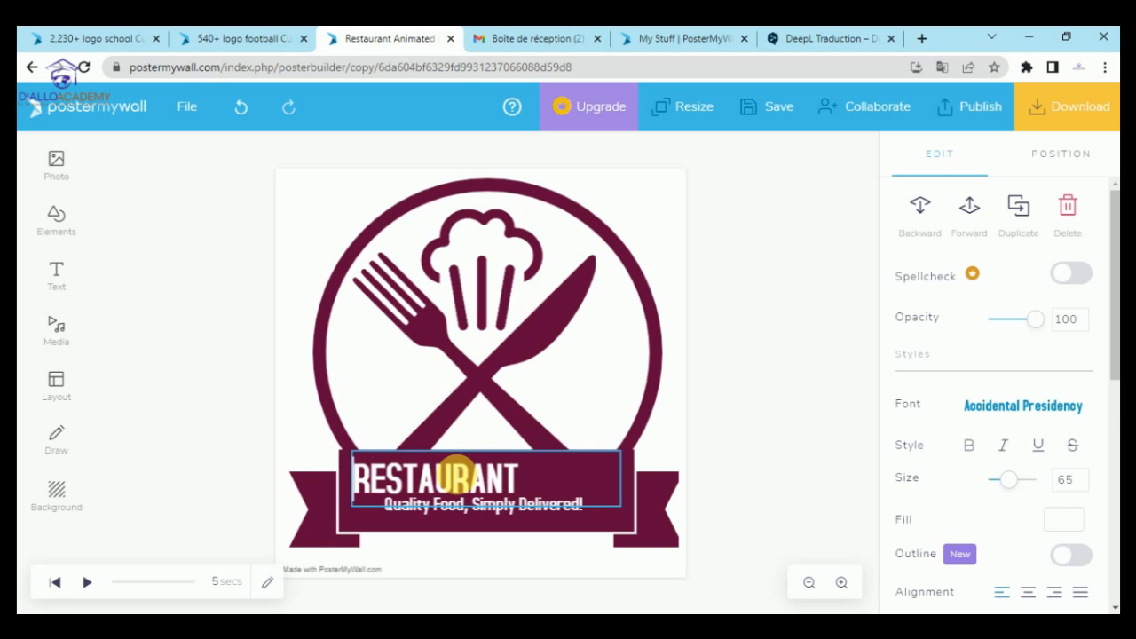
text(U)
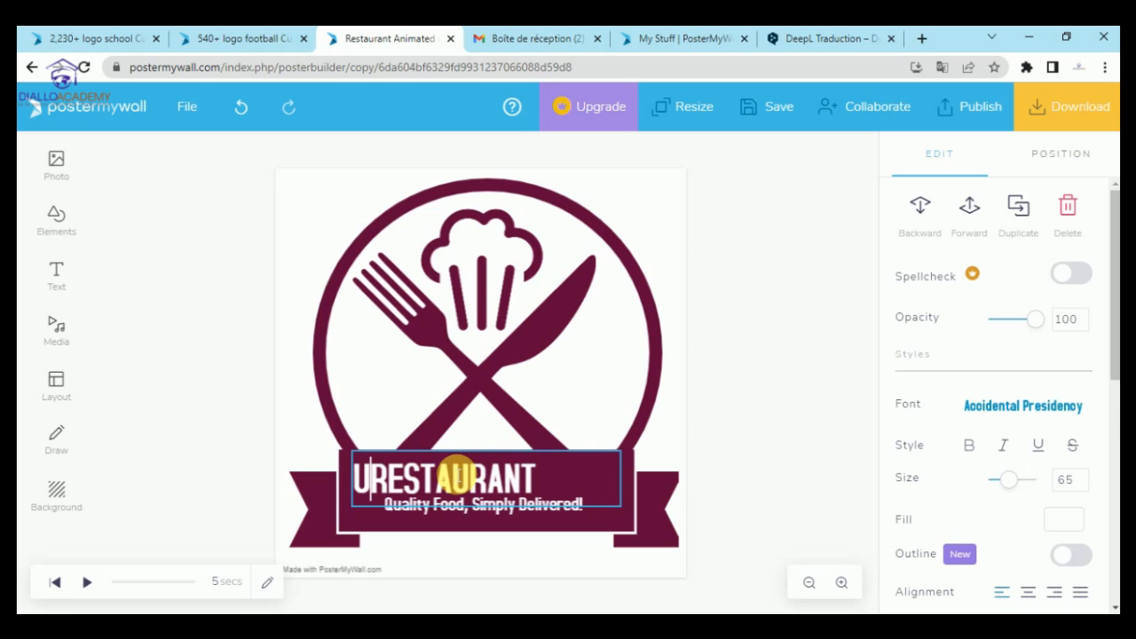
key(BackSpace)
text(OUMOU)
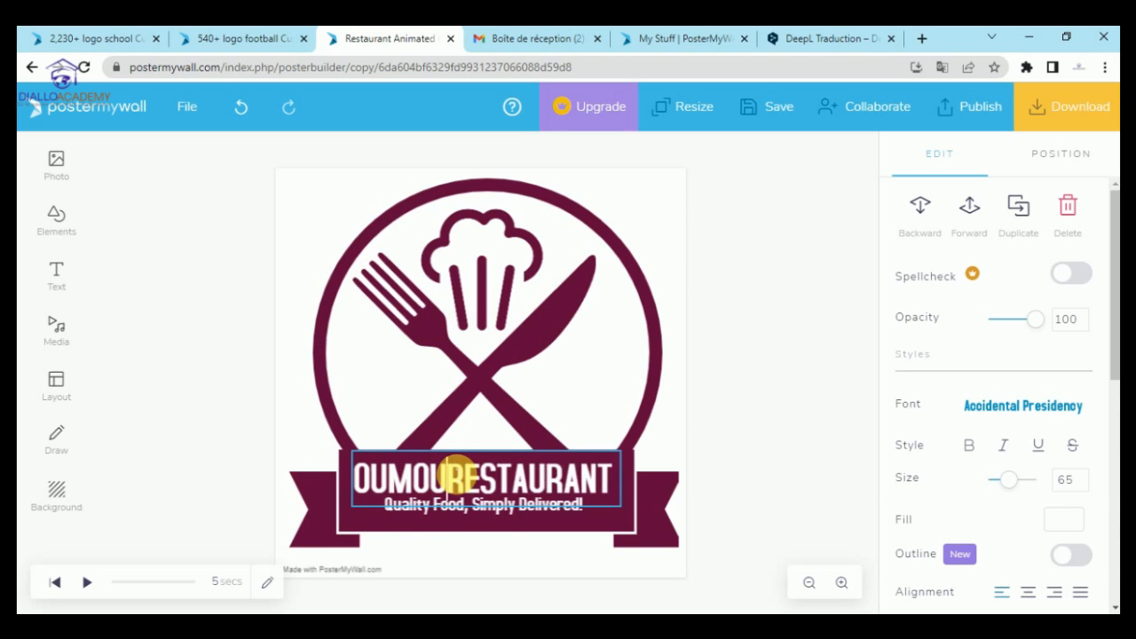
key(Return)
click(780, 410)
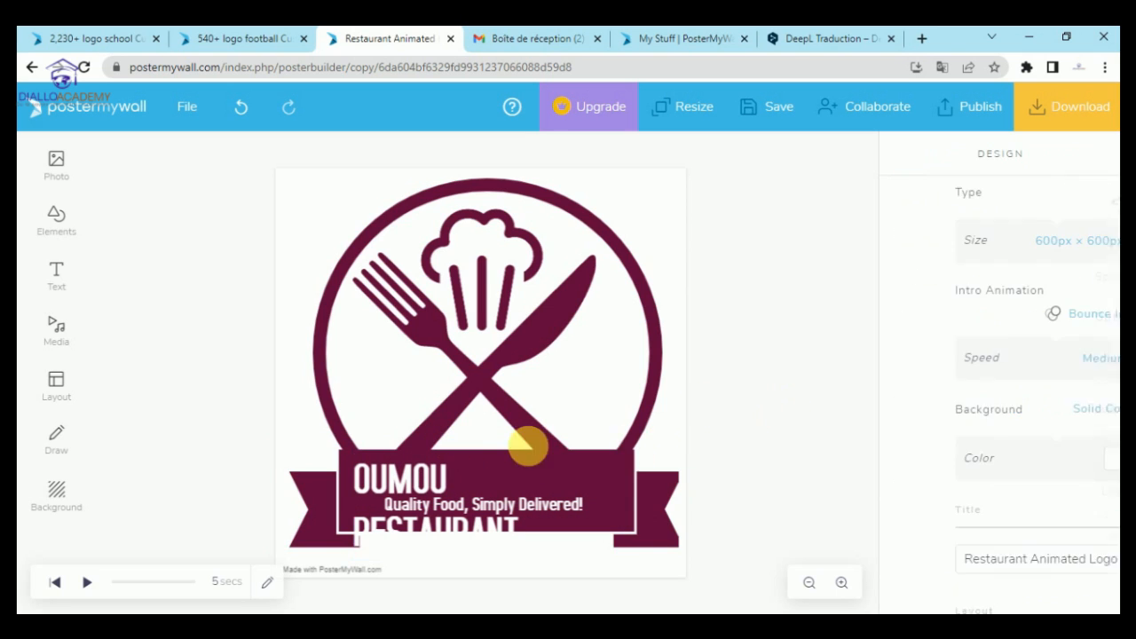
Widen the heading's text box slightly so "OUMOU RESTAURANT" fits on one line in the banner
click(417, 480)
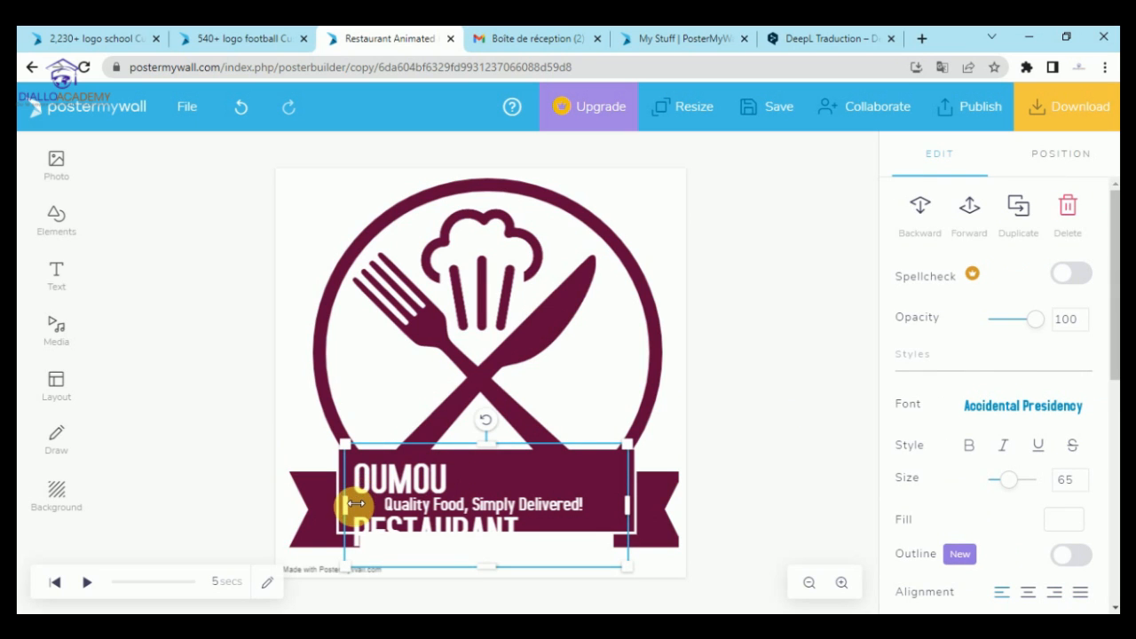
drag(356, 503, 348, 507)
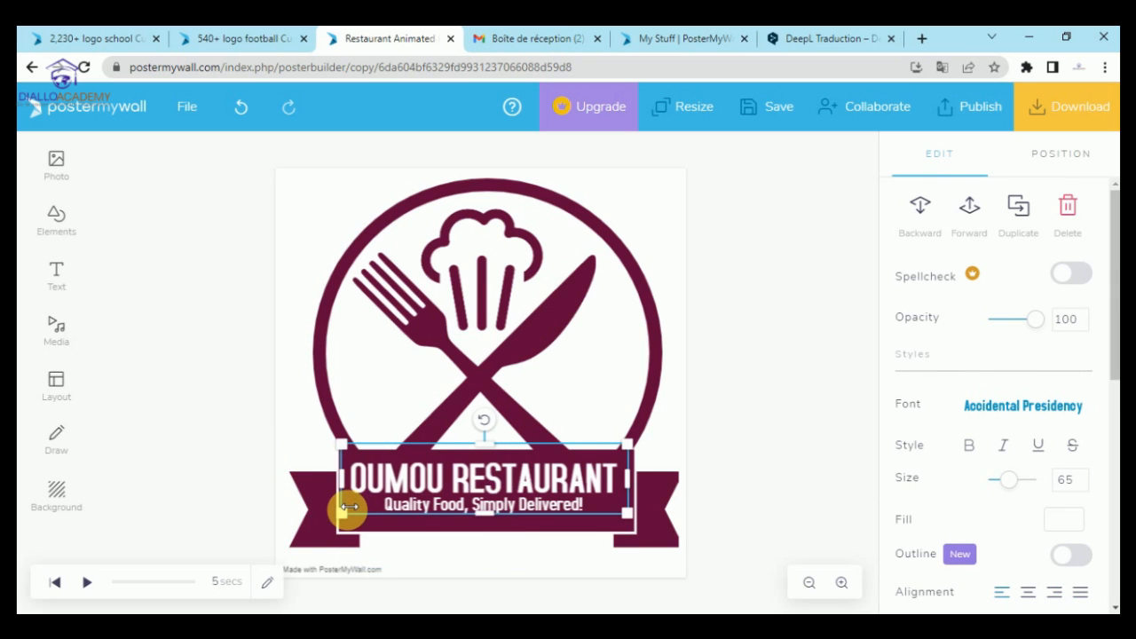
click(752, 453)
click(466, 508)
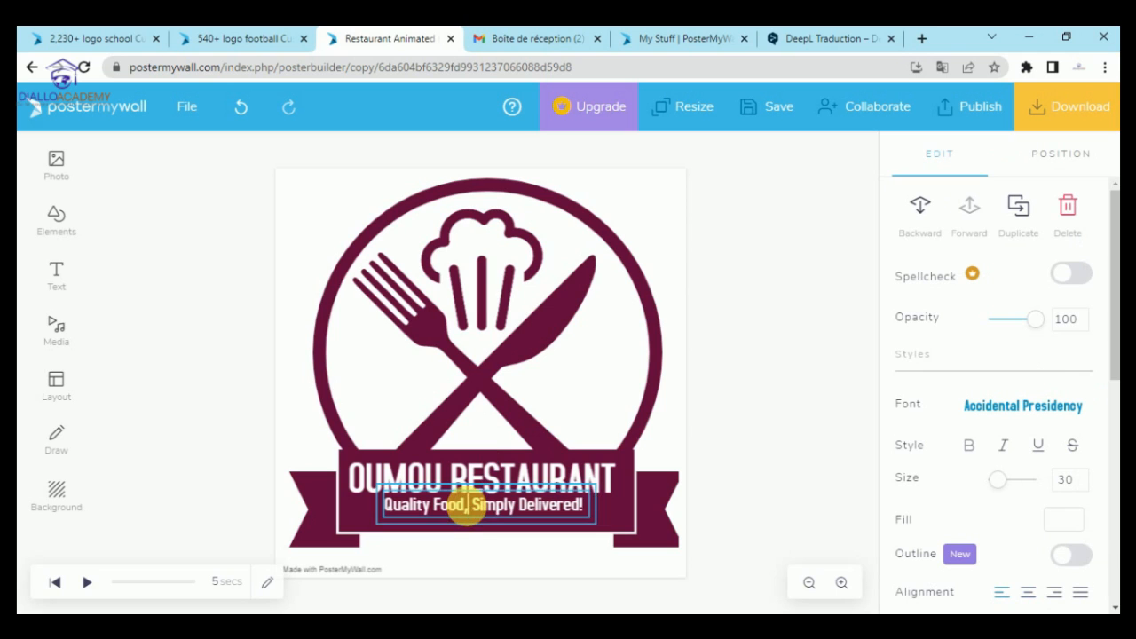
click(432, 507)
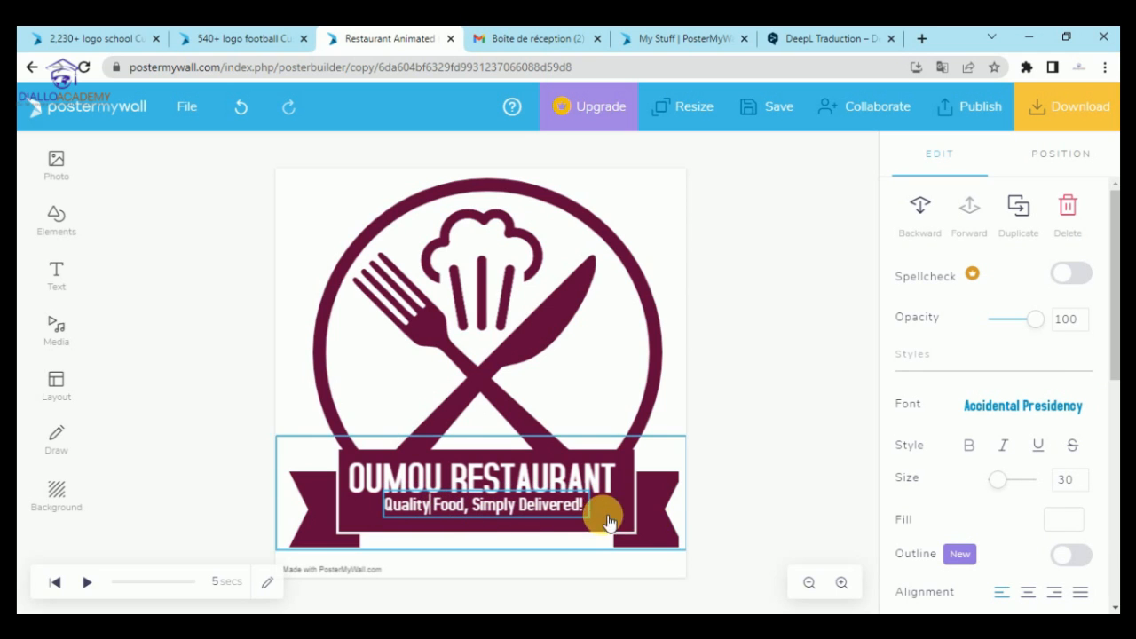
Try setting the design's intro animation to None and undo the change
click(813, 441)
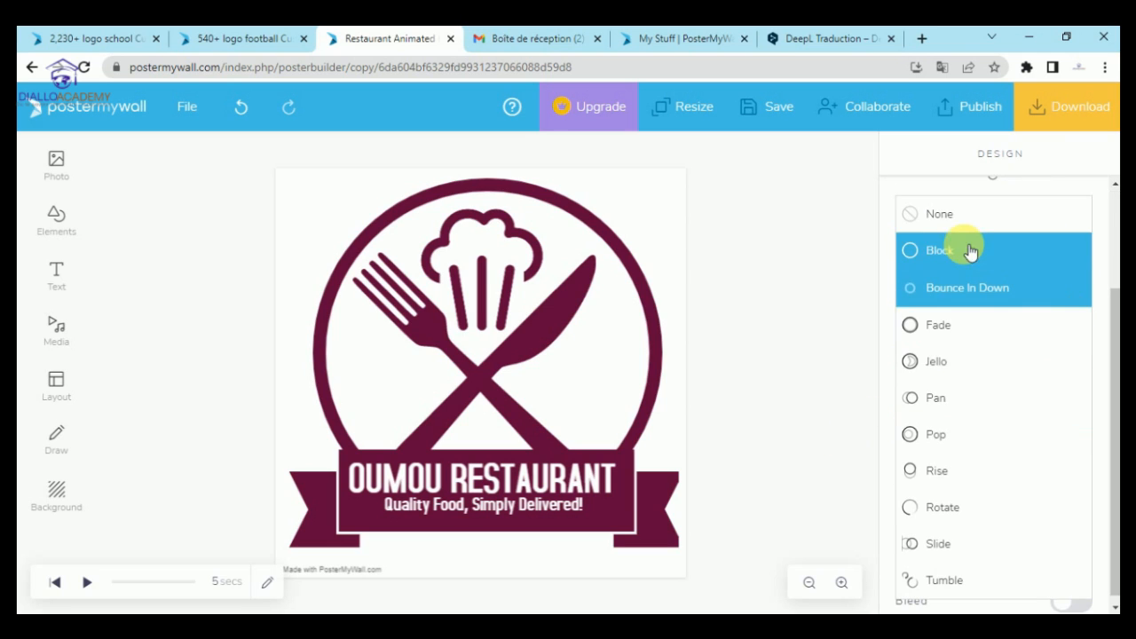
click(966, 220)
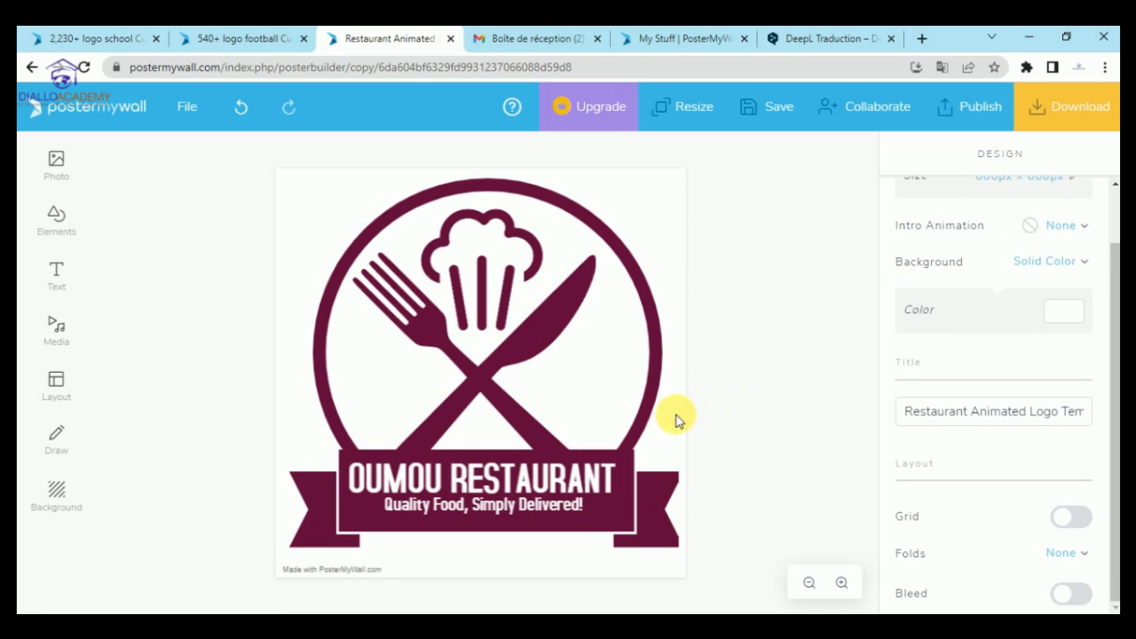
key(ctrl+z)
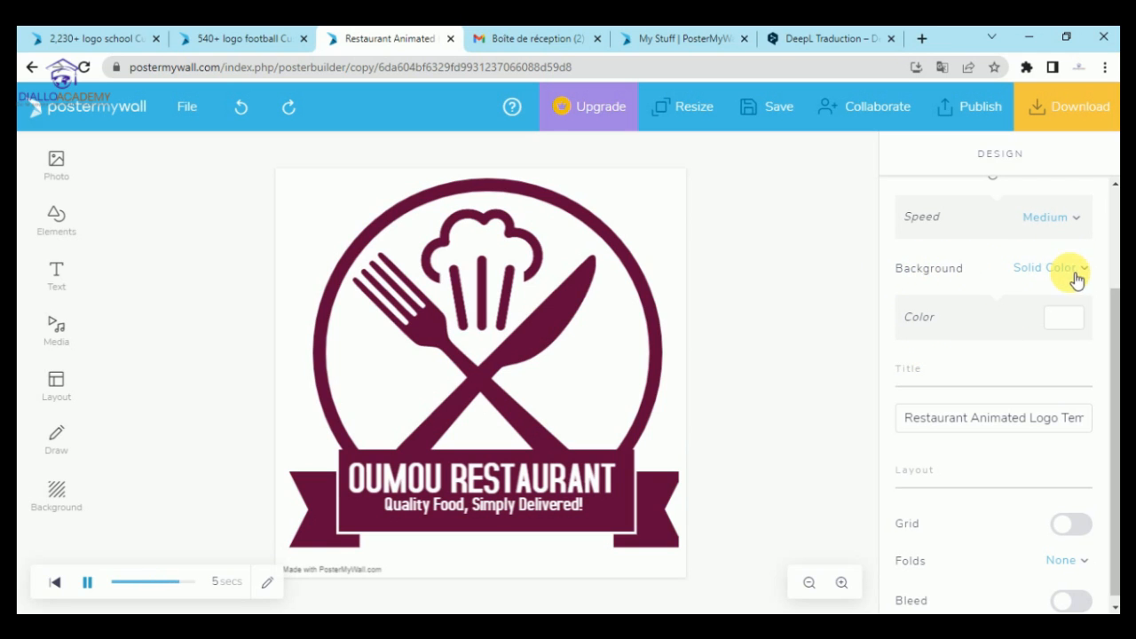
Set the design's intro animation to None
scroll(1051, 258, up, 3)
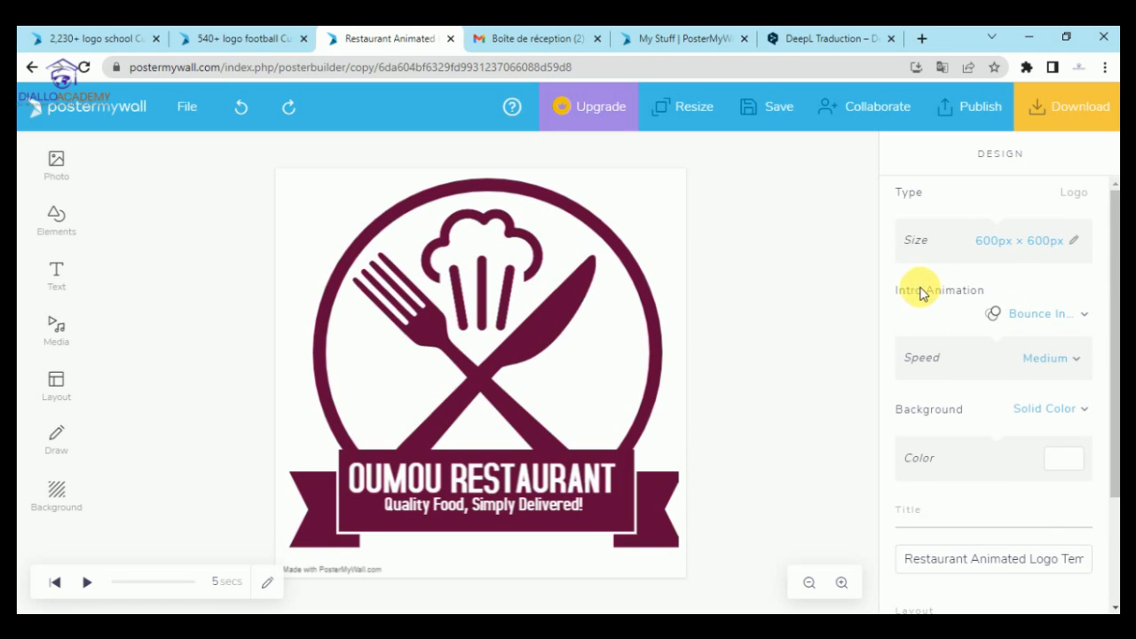
click(1057, 324)
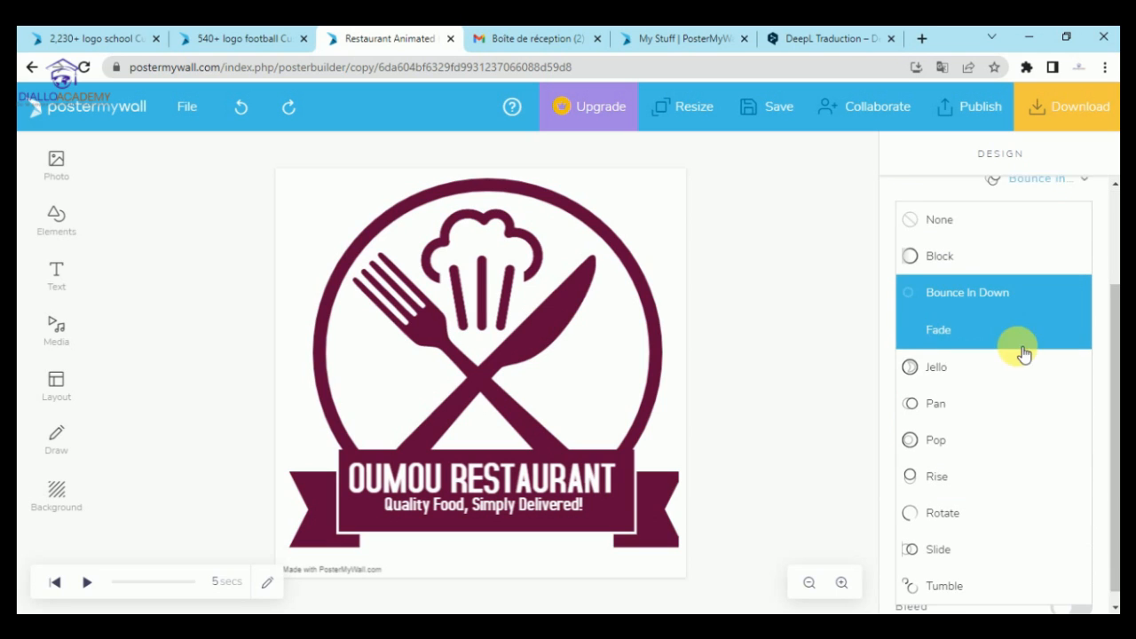
click(964, 226)
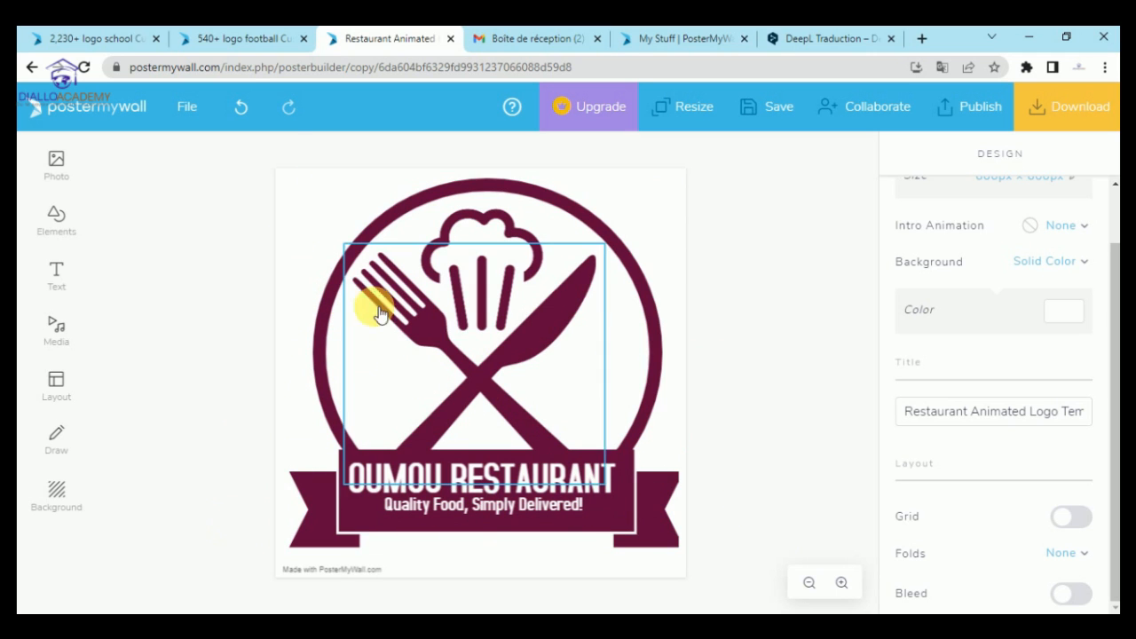
Change the outline colour of the large circle around the cutlery to dark blue 1F0663
click(560, 296)
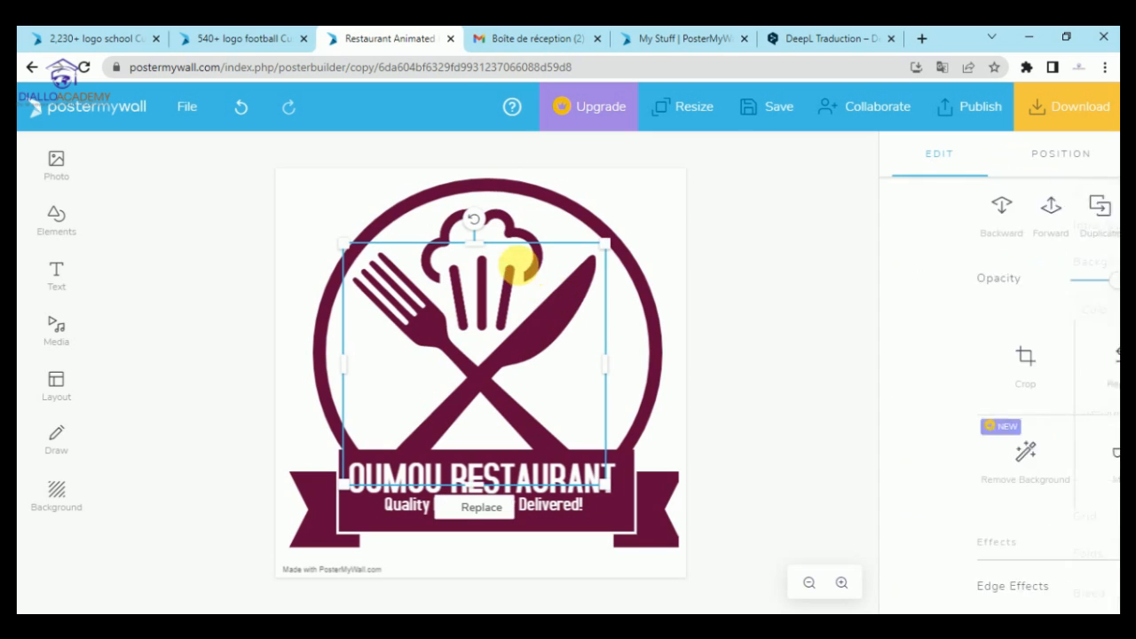
click(646, 330)
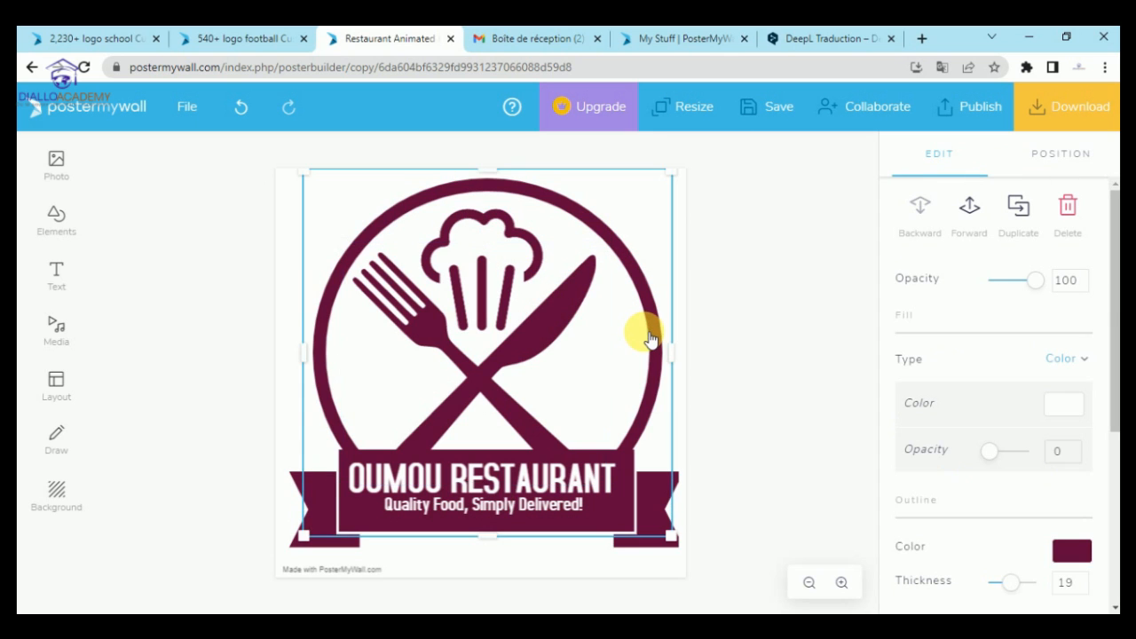
scroll(913, 459, down, 3)
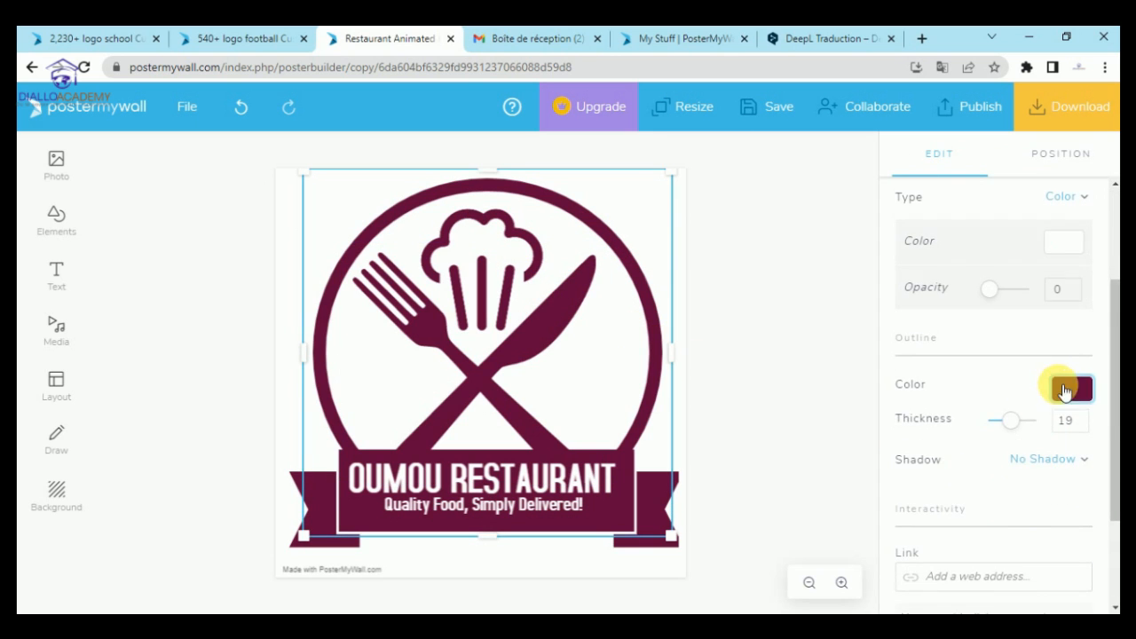
click(1065, 387)
click(1046, 342)
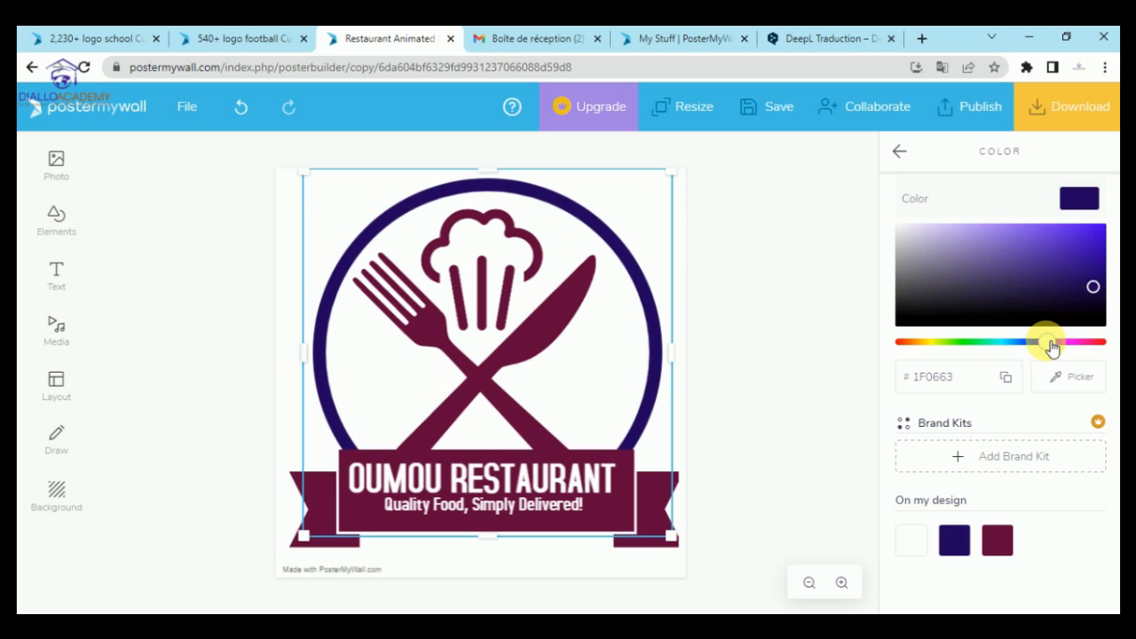
Try to change the chef's hat tint to the dark blue already used in the design
click(487, 268)
scroll(1056, 514, down, 2)
scroll(1057, 513, down, 5)
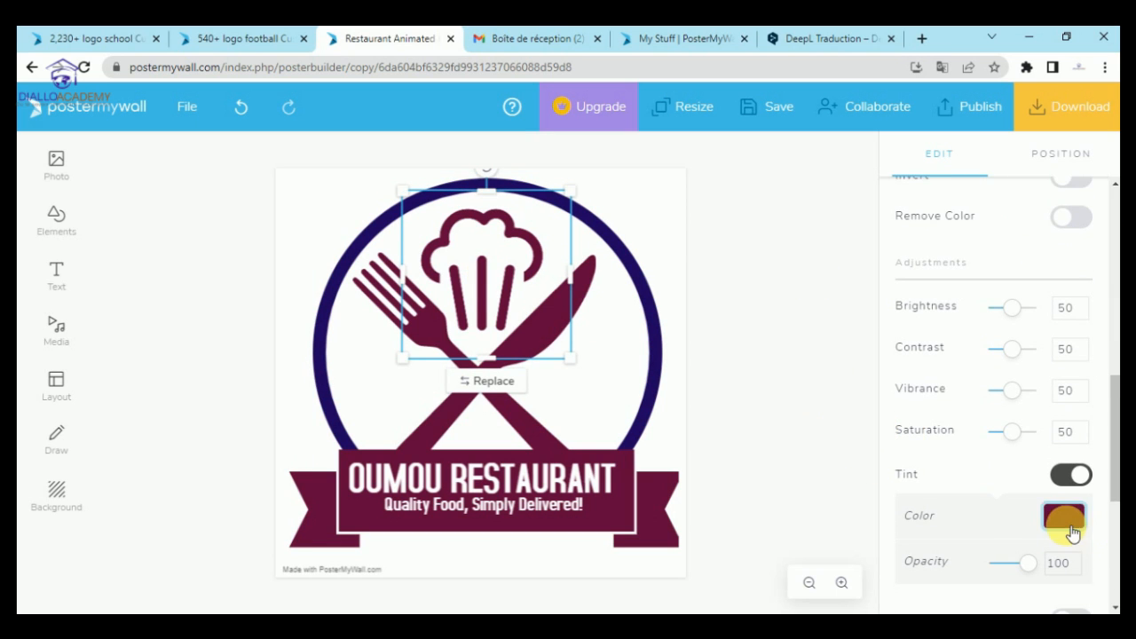
click(1065, 516)
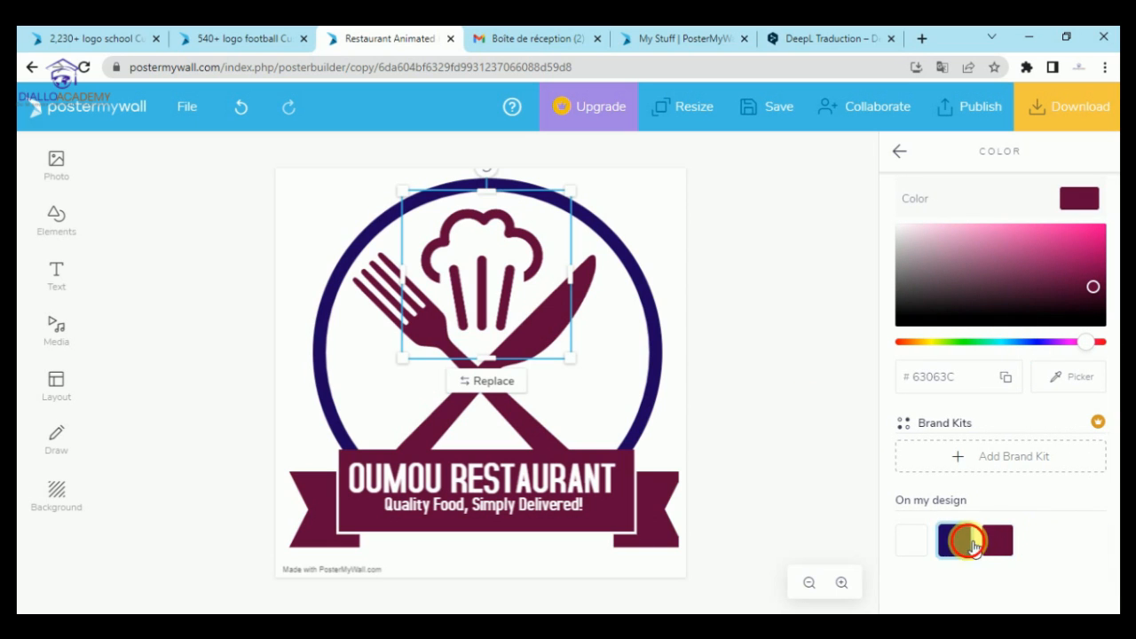
click(957, 538)
Undo the dark blue recolouring of the chef's hat and large circle, and deselect the artwork
key(ctrl+z)
key(ctrl+z)
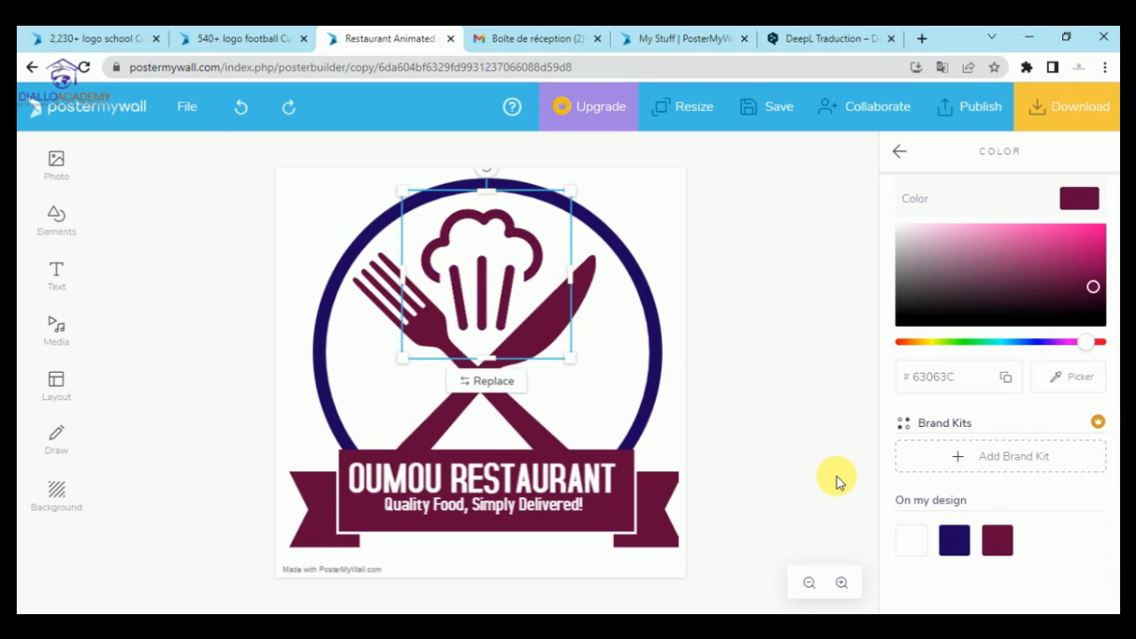
click(586, 241)
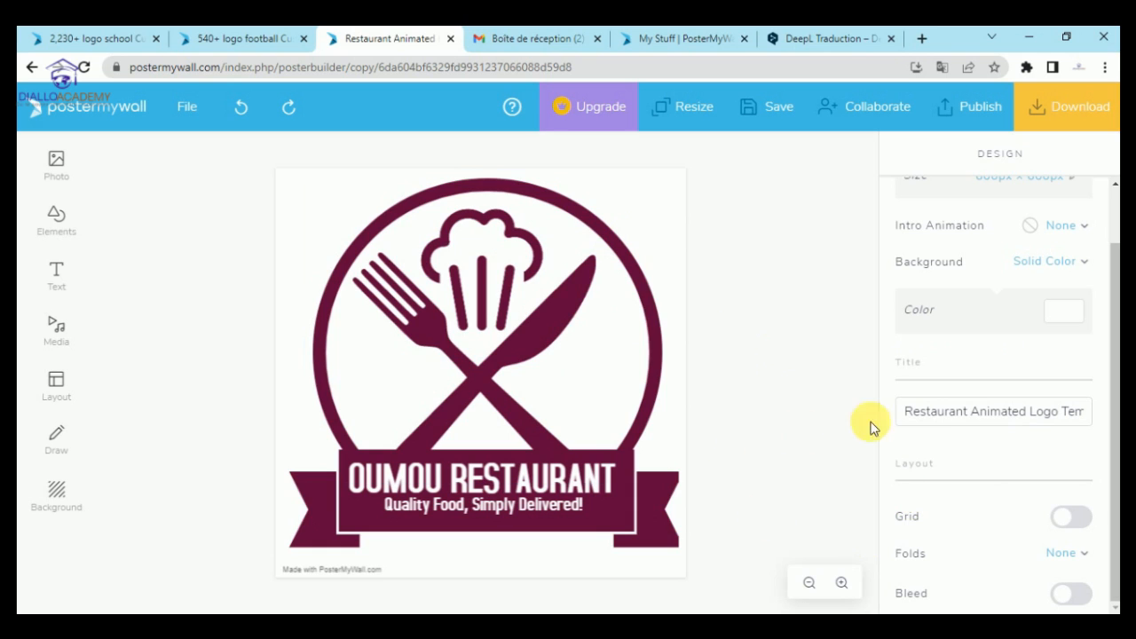
Save the restaurant logo design and download it as a free Basic Image
click(187, 115)
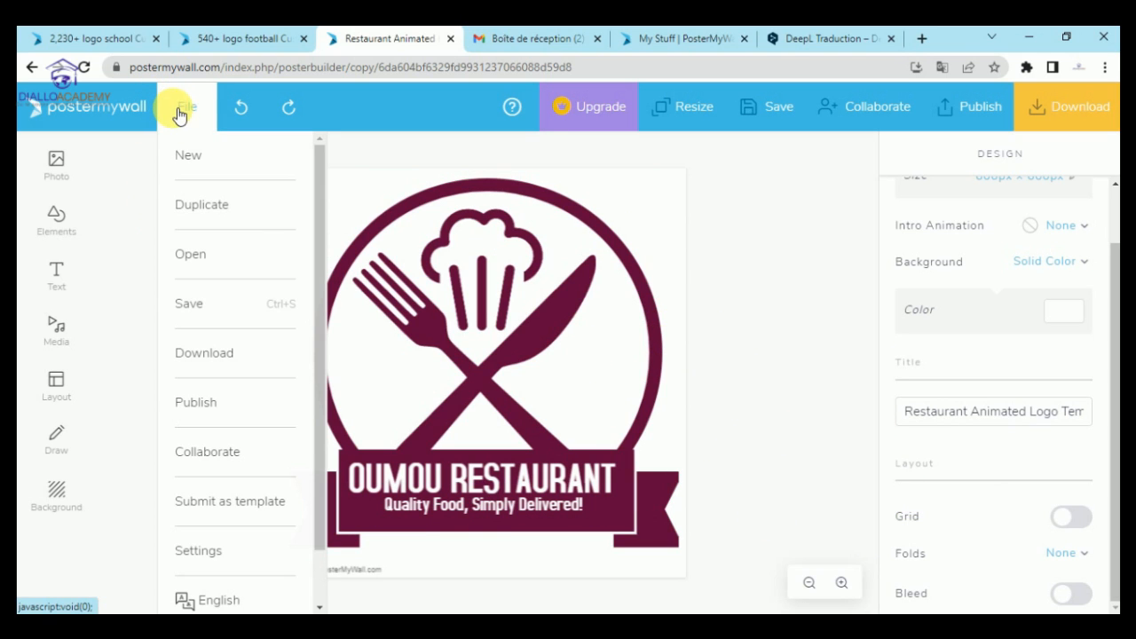
click(190, 305)
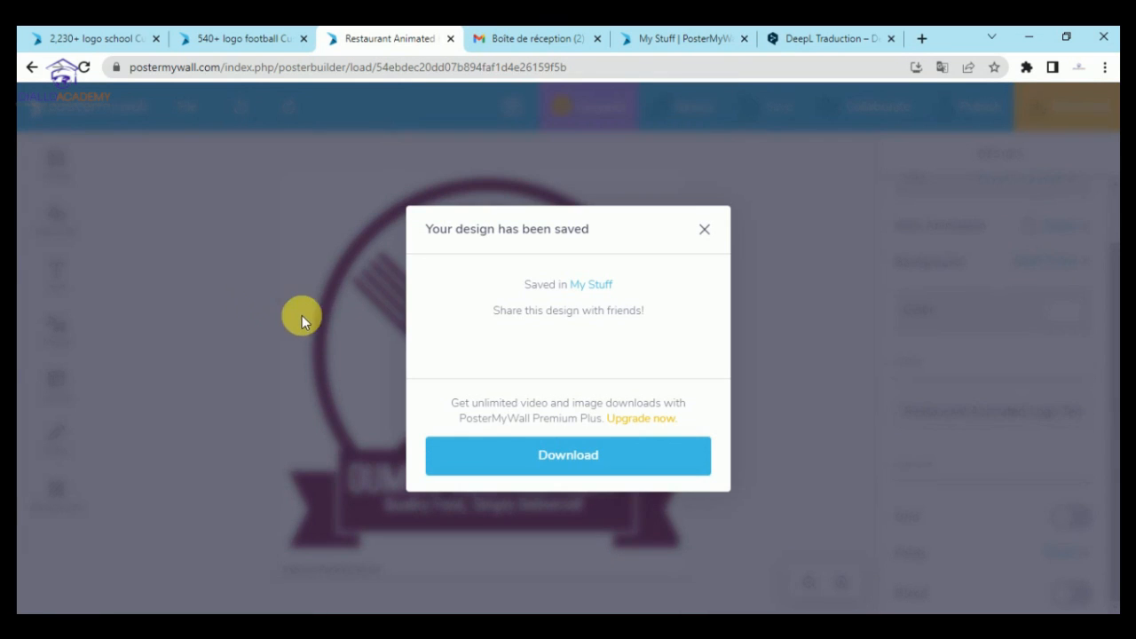
click(547, 456)
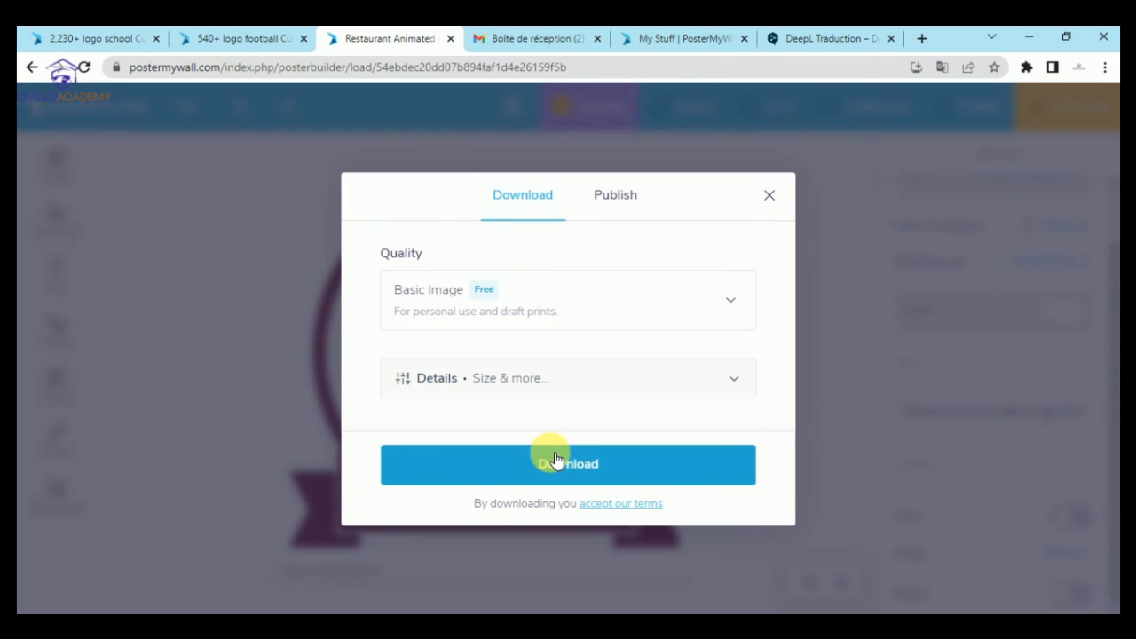
click(550, 464)
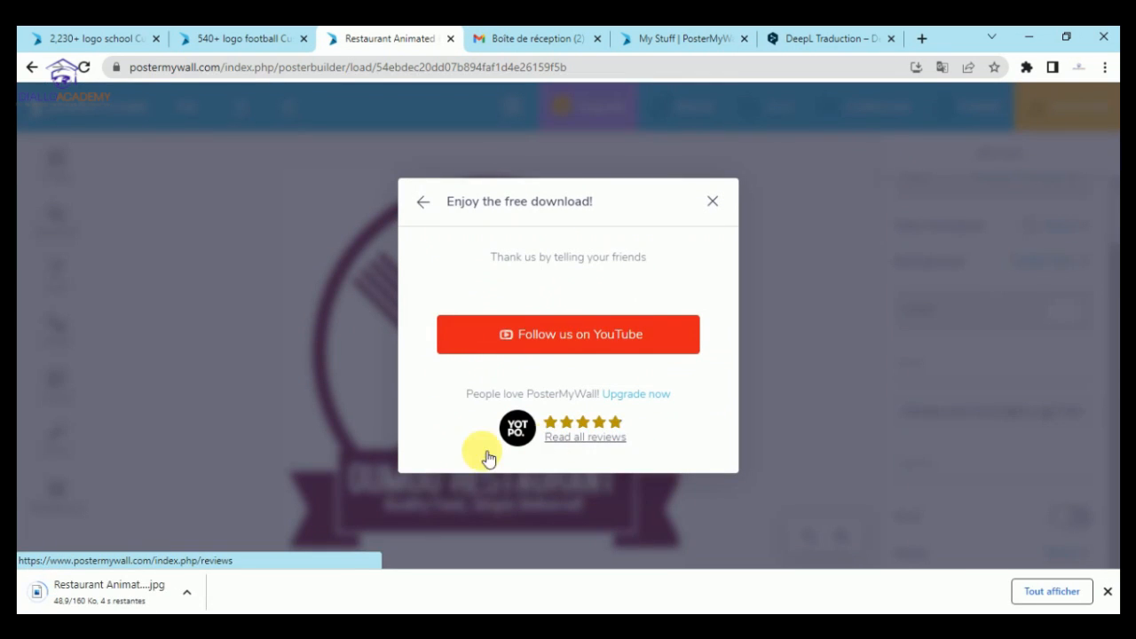
Open the downloaded logo image to check it, and close the viewer and the download confirmation
click(105, 588)
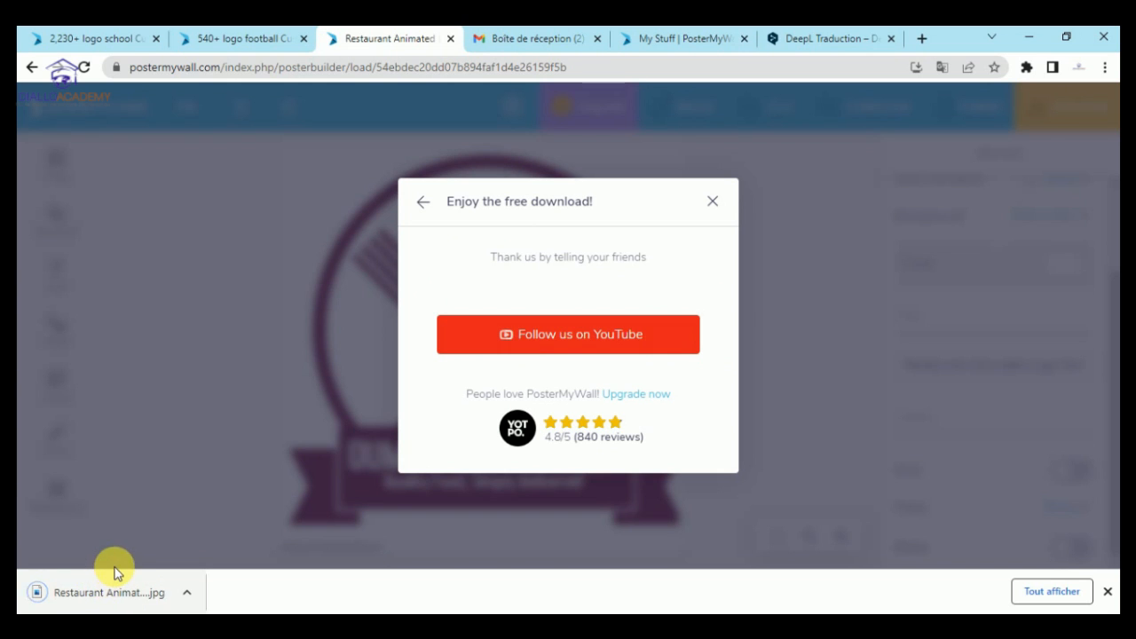
click(187, 592)
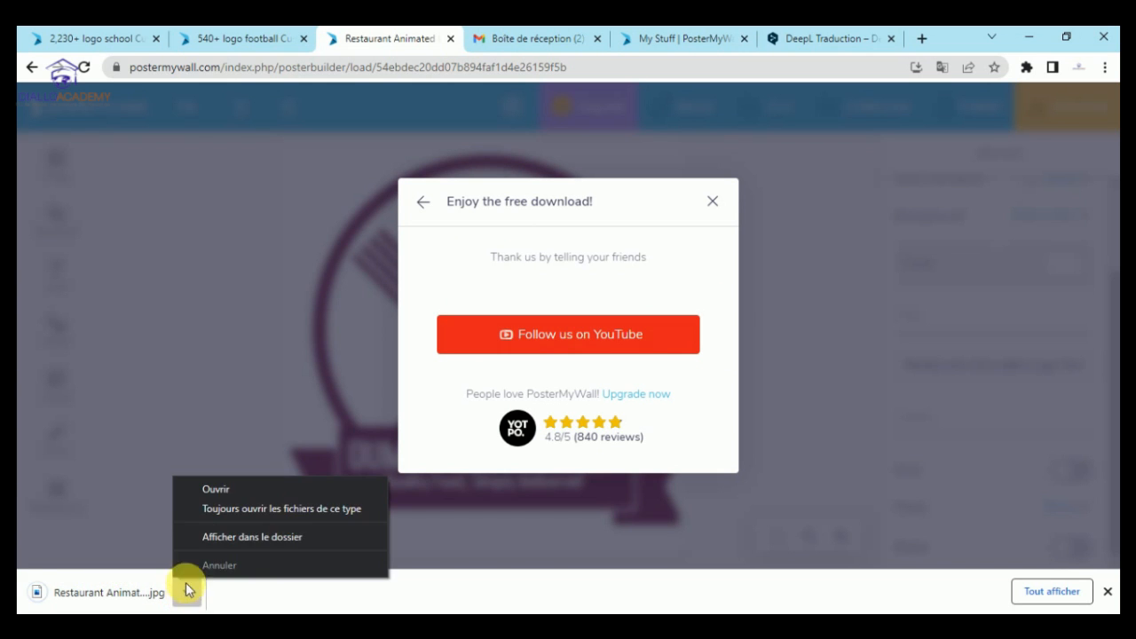
click(233, 492)
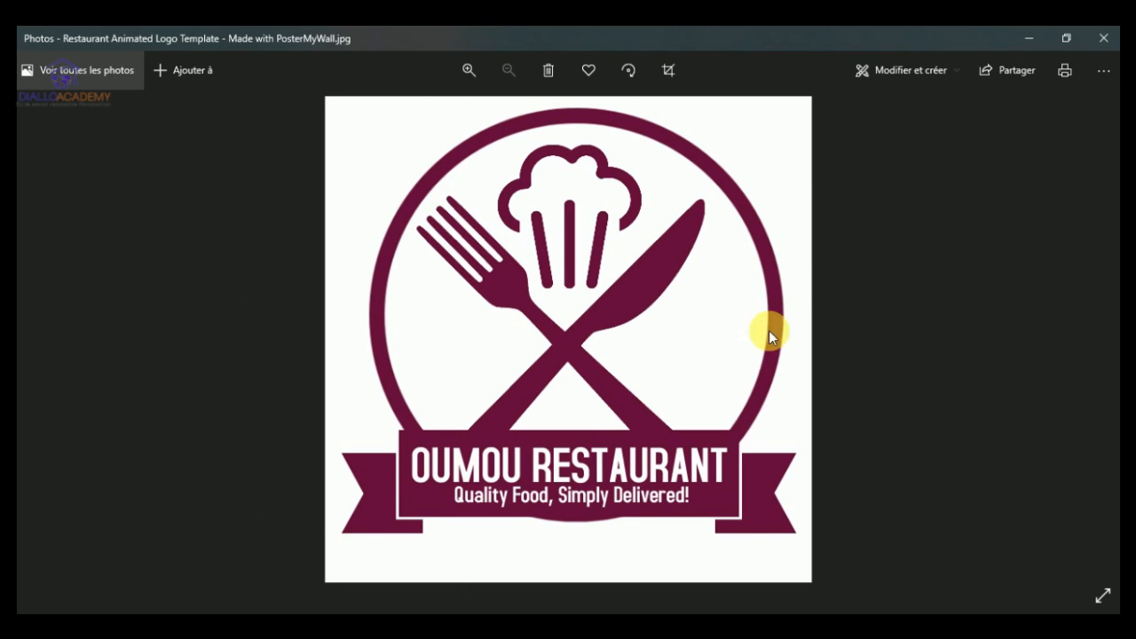
click(1066, 39)
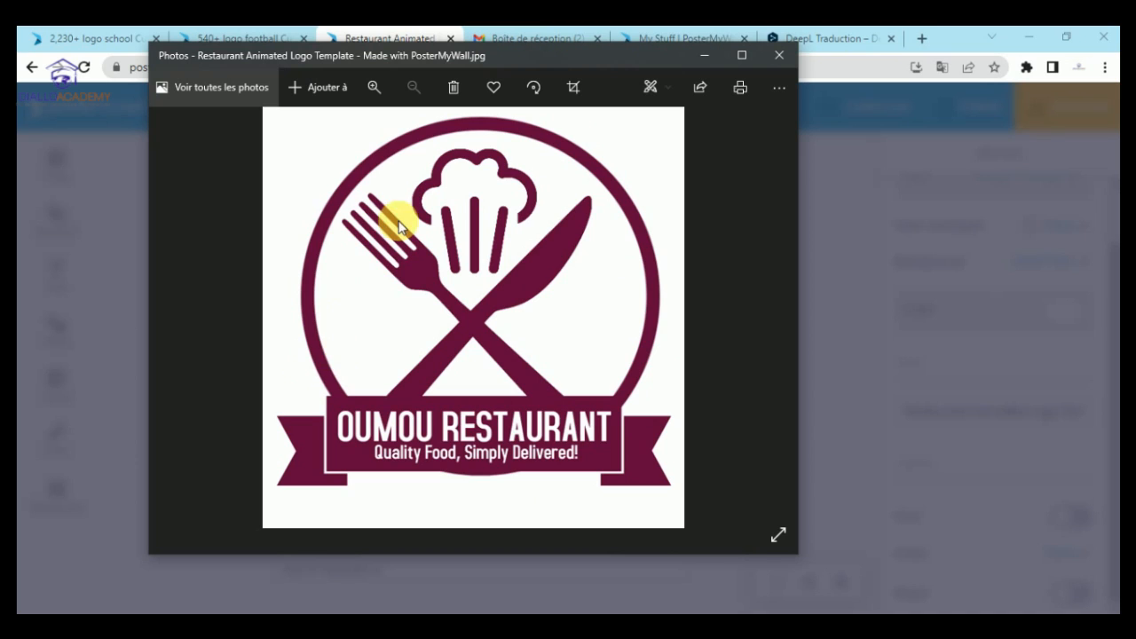
click(779, 58)
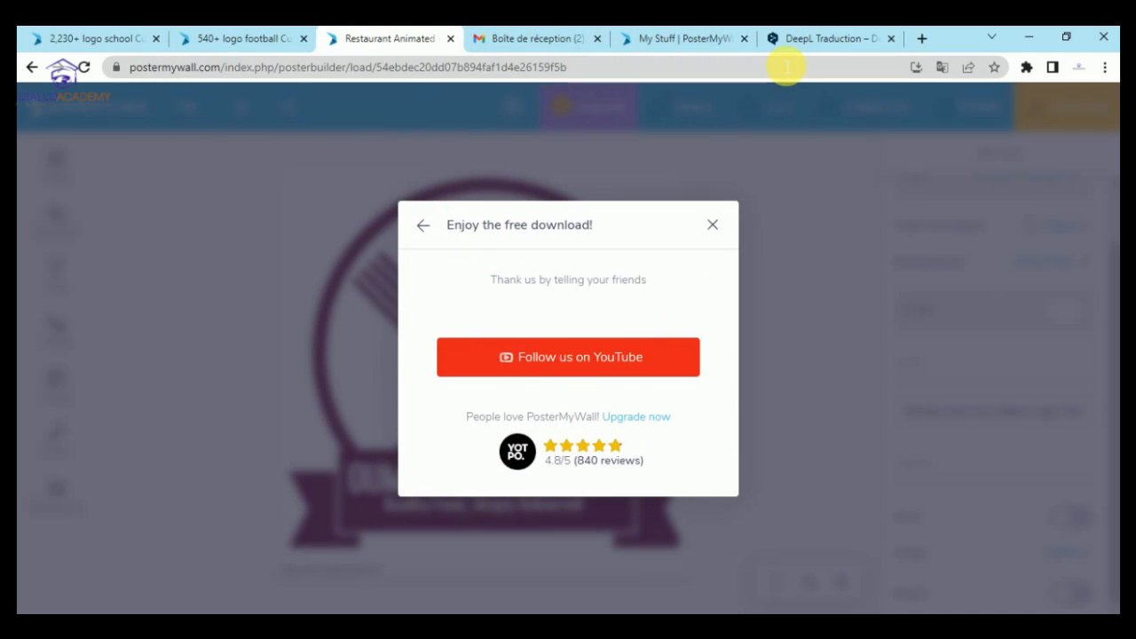
click(714, 226)
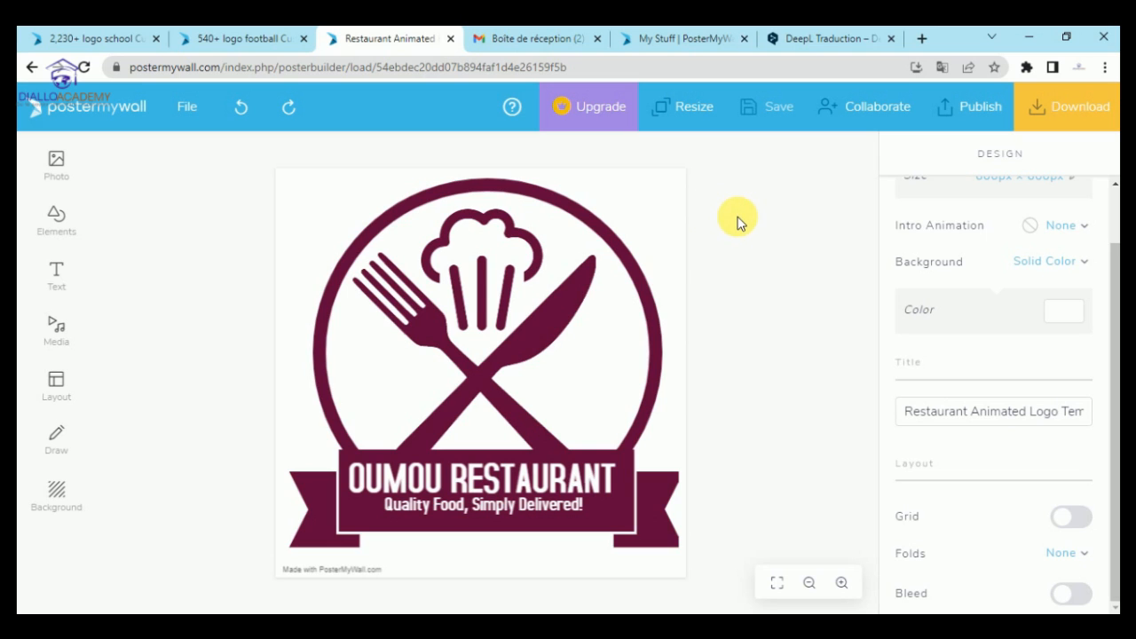
Start a new design from the saved restaurant logo's editor
click(191, 108)
click(220, 158)
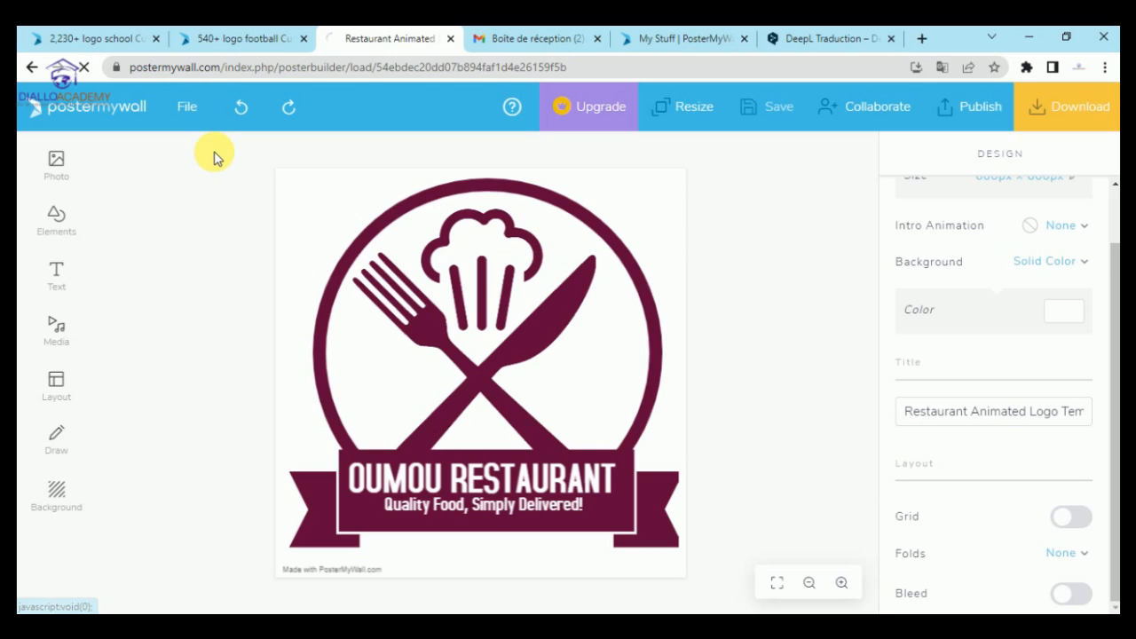